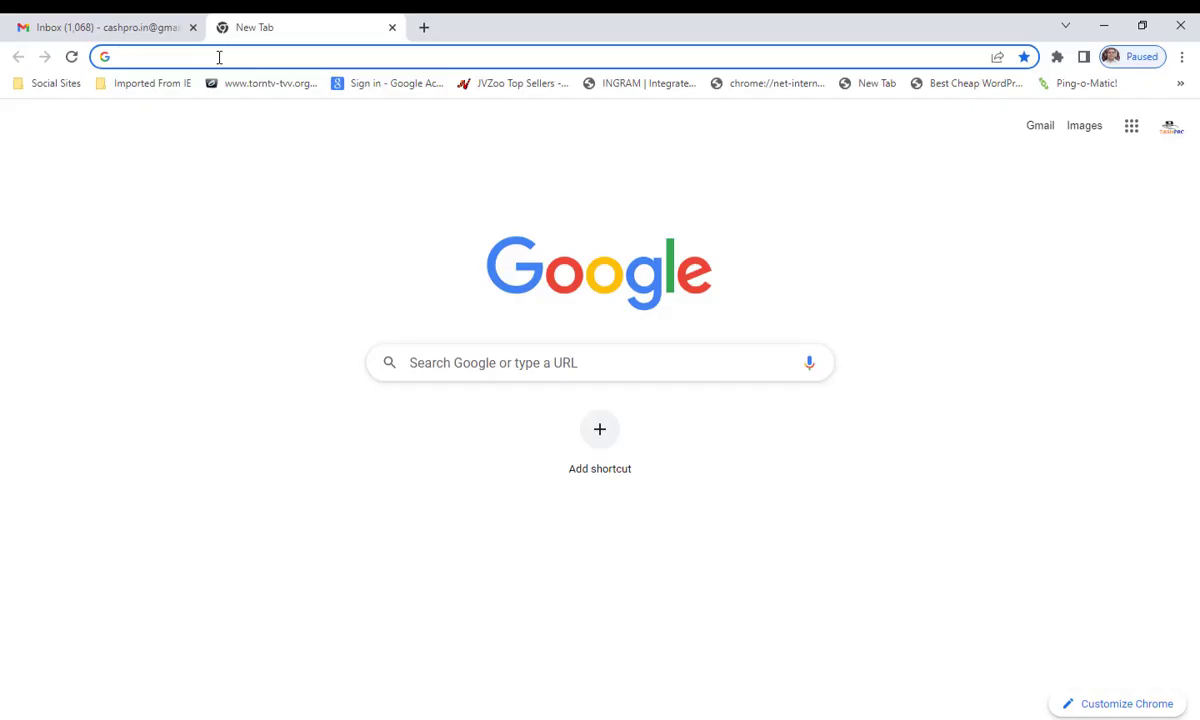
Step: Replace the plain 5billionsales.com tab with the sponsor's pasted bit.ly referral link in a new tab
type("5")
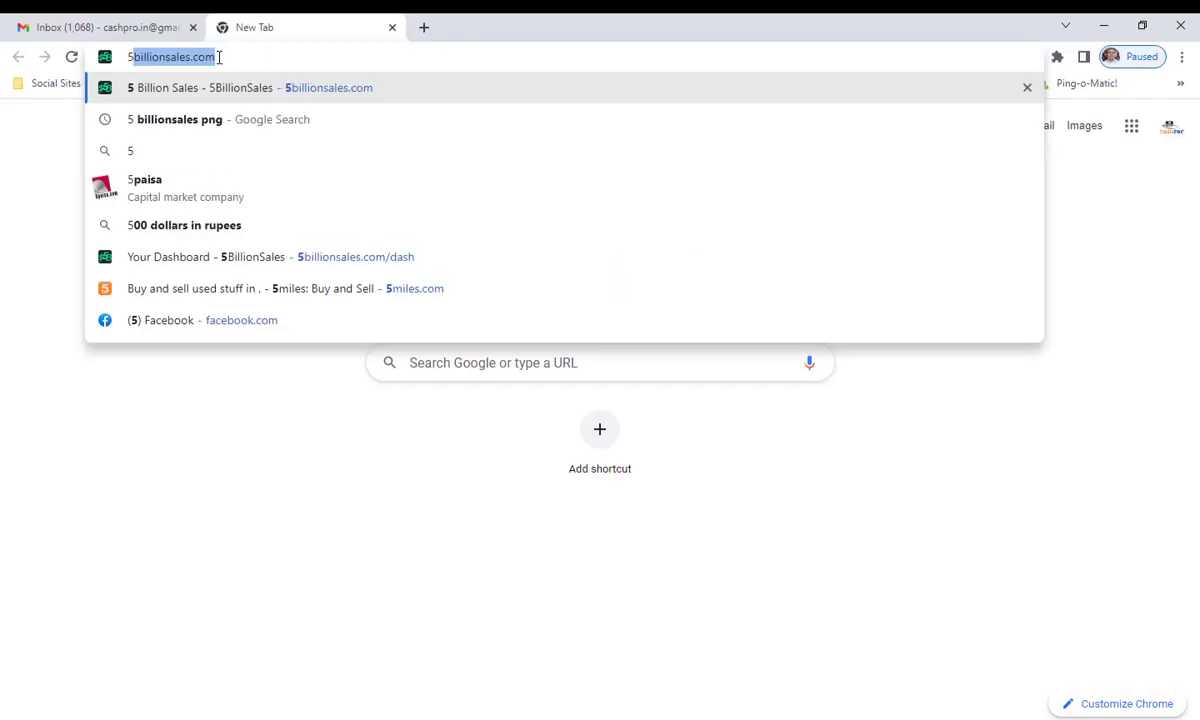
key("Return")
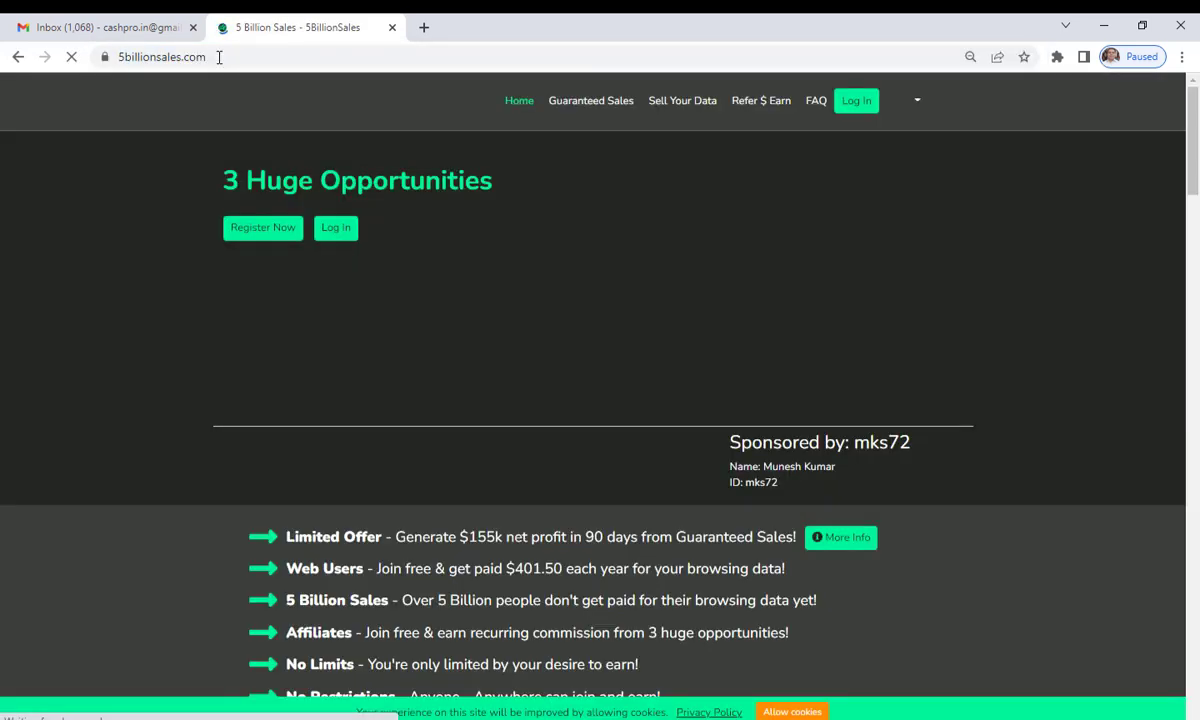
left_click(423, 27)
left_click(393, 28)
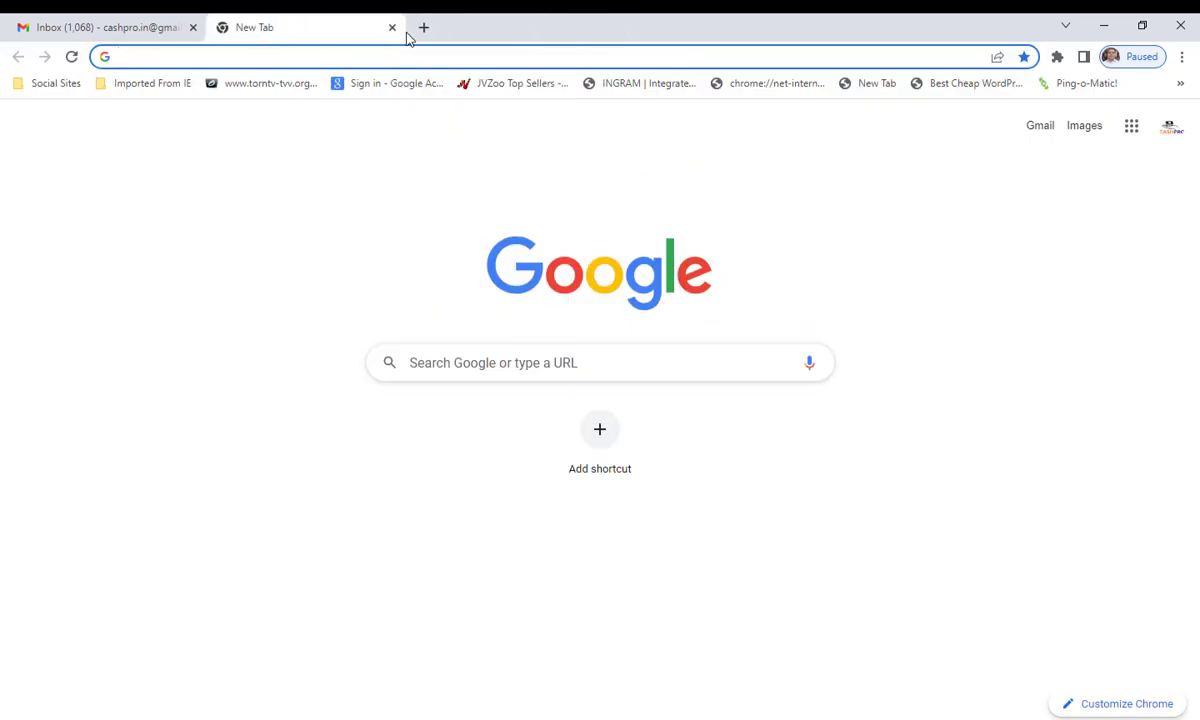
right_click(299, 56)
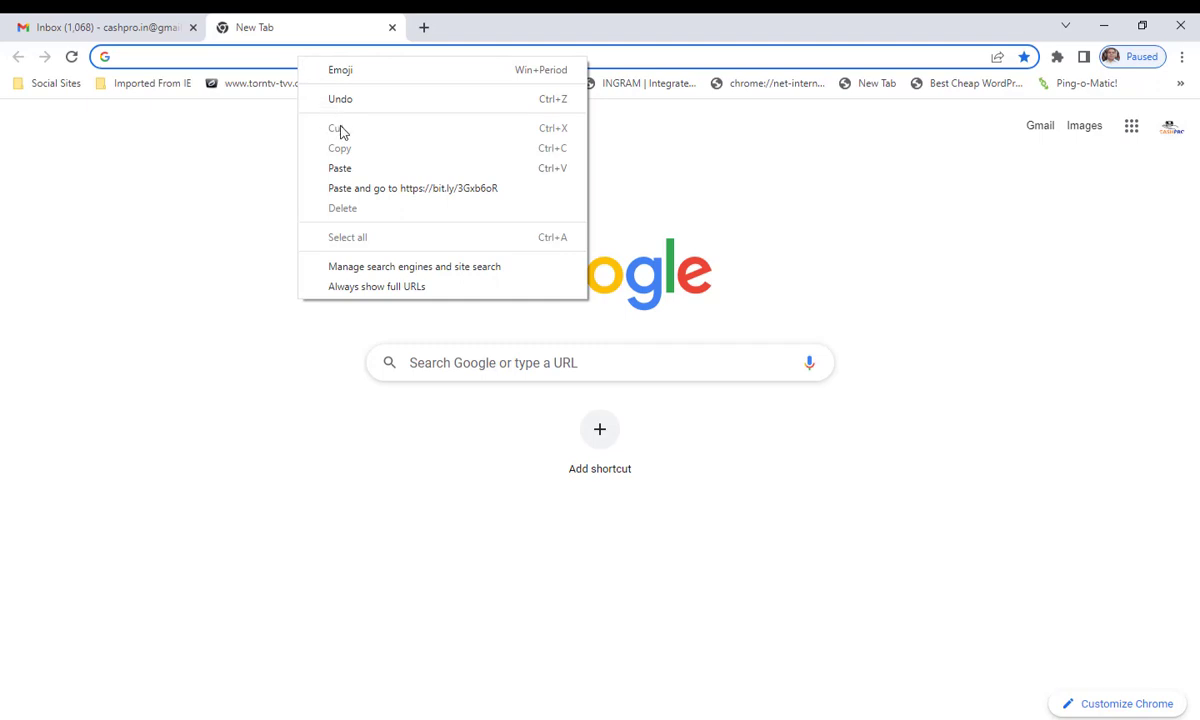
left_click(359, 174)
key("Return")
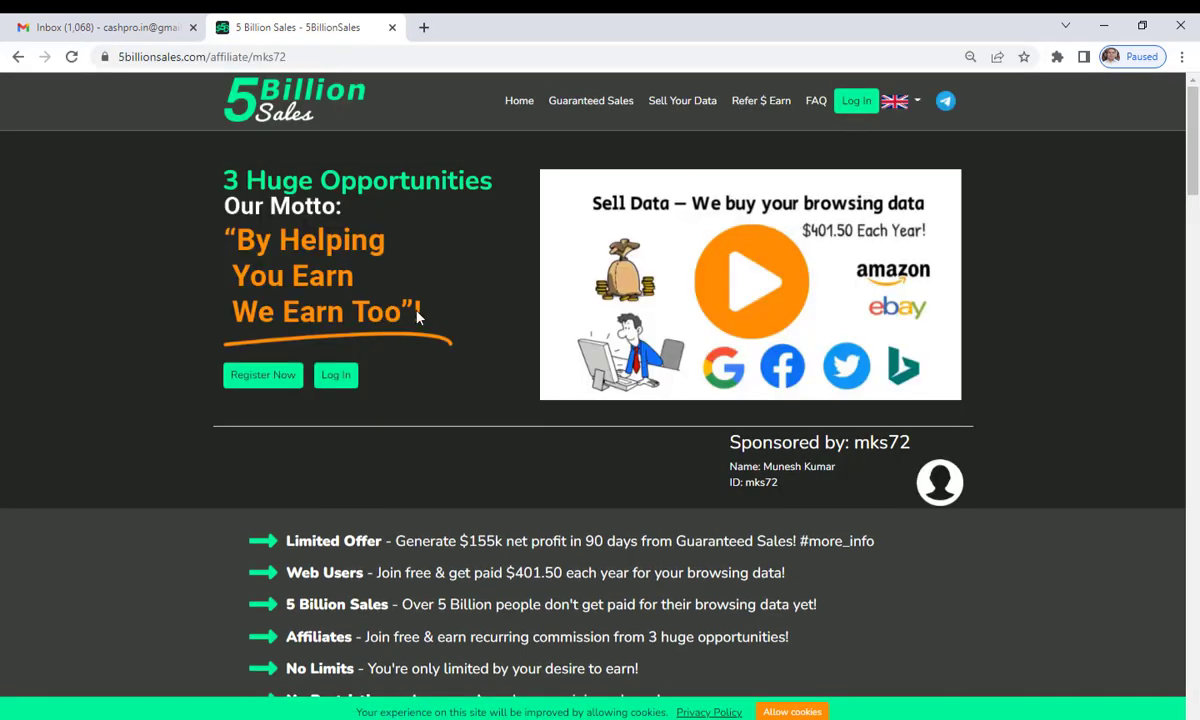
Step: Start the free-member registration and enter the username and six-digit secret code
left_click(264, 376)
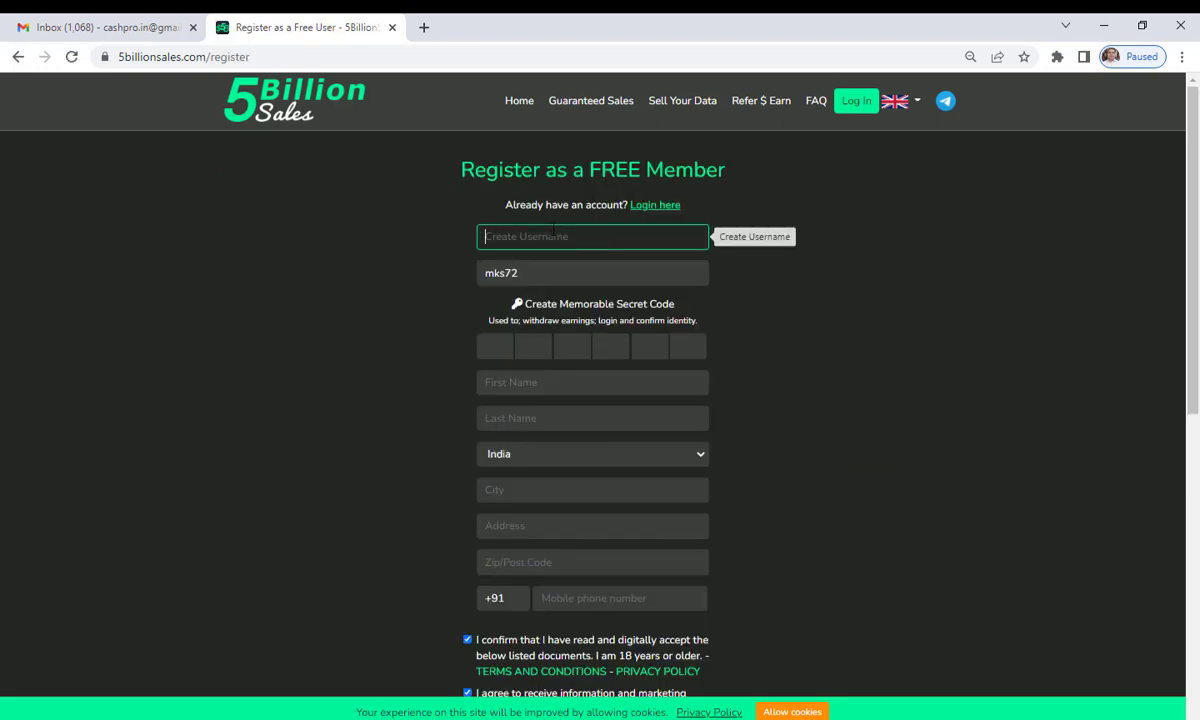
type("cashpro")
key("Tab")
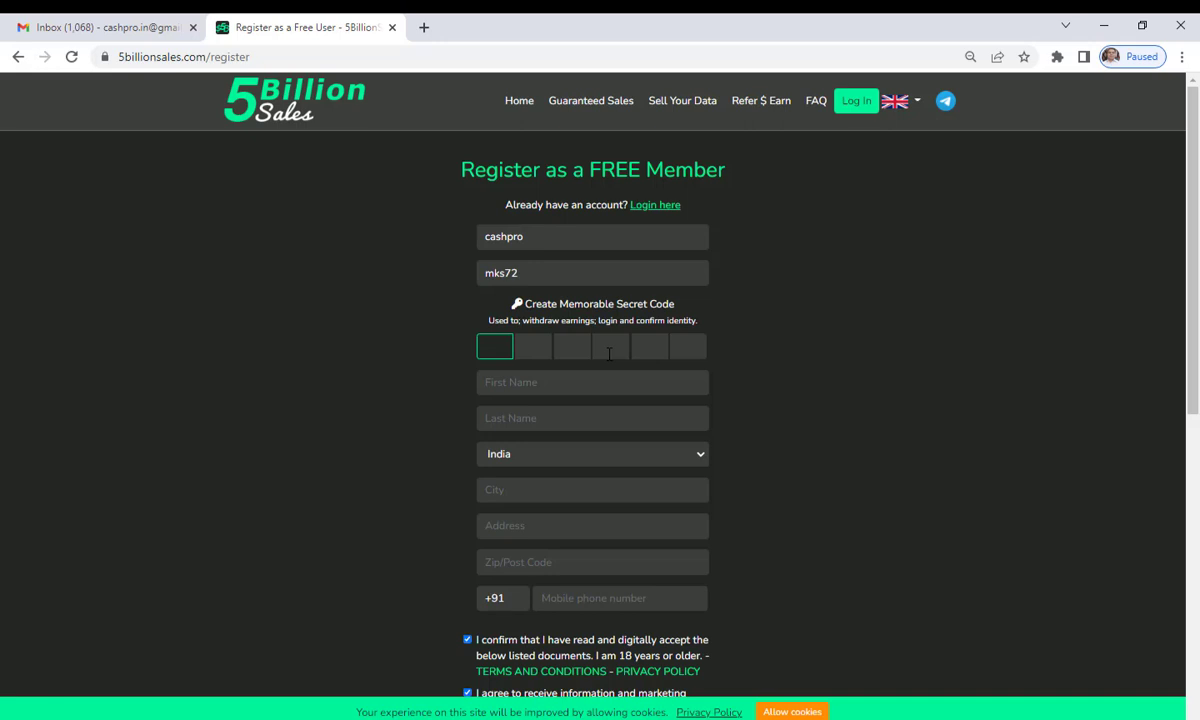
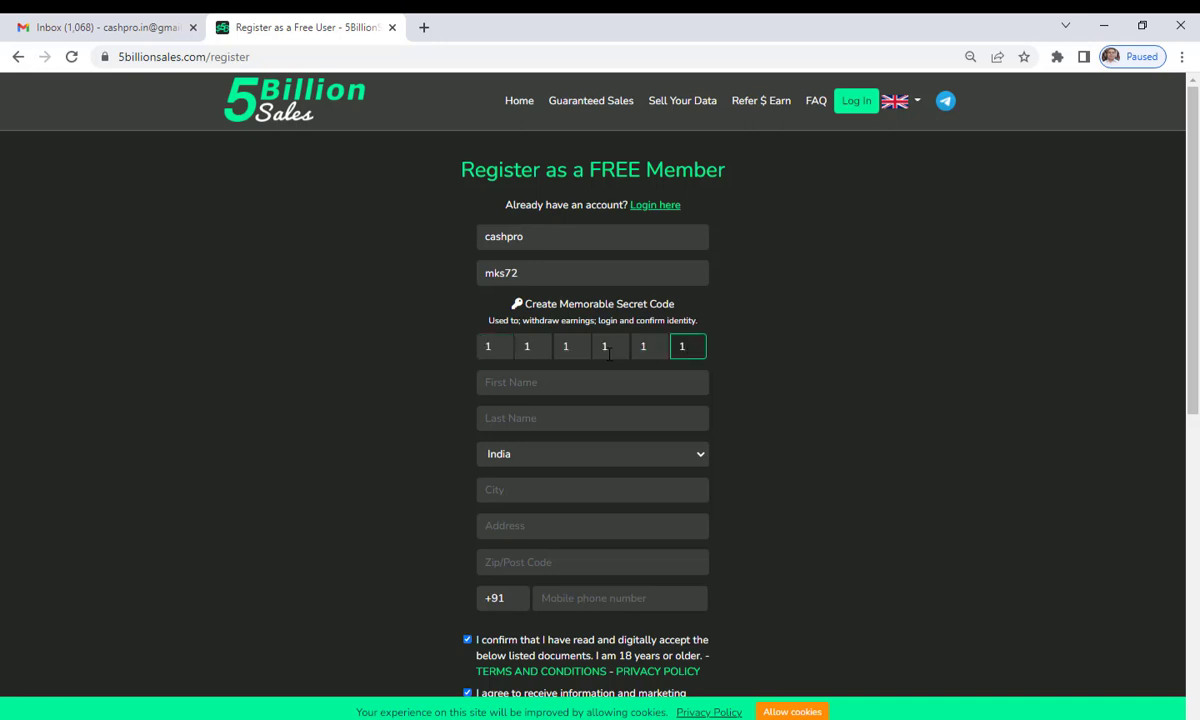
Step: Fill in the first and last name fields and type the city
left_click(592, 382)
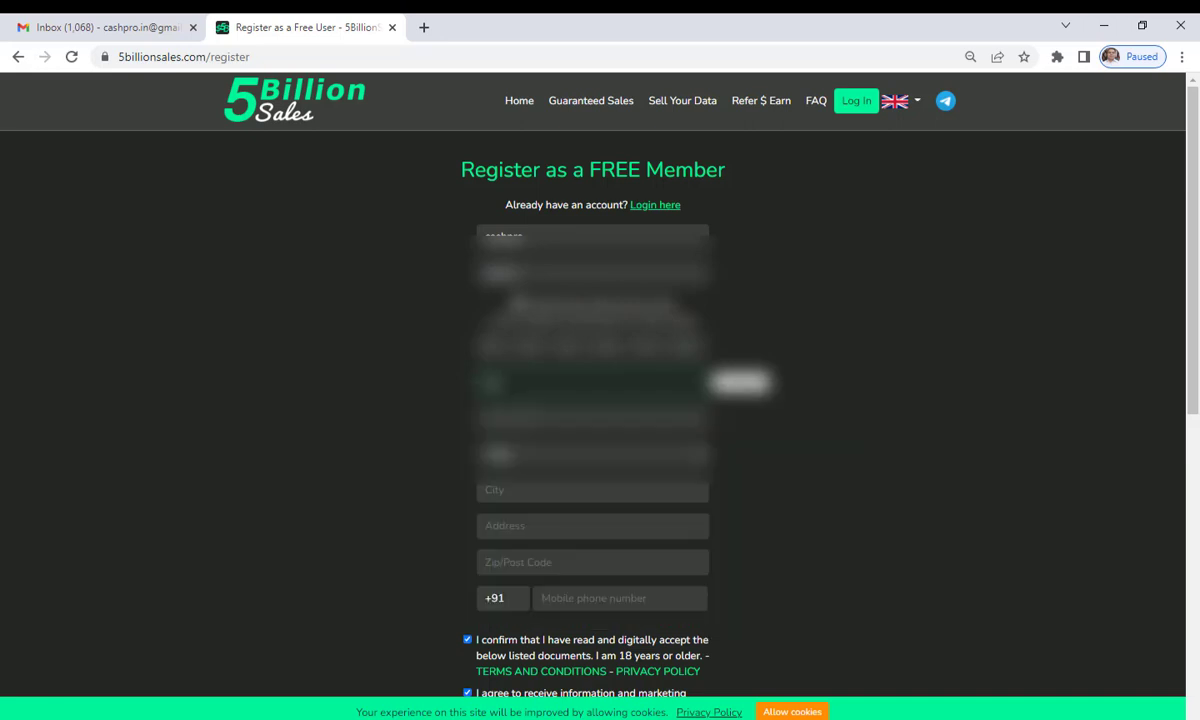
left_click(592, 418)
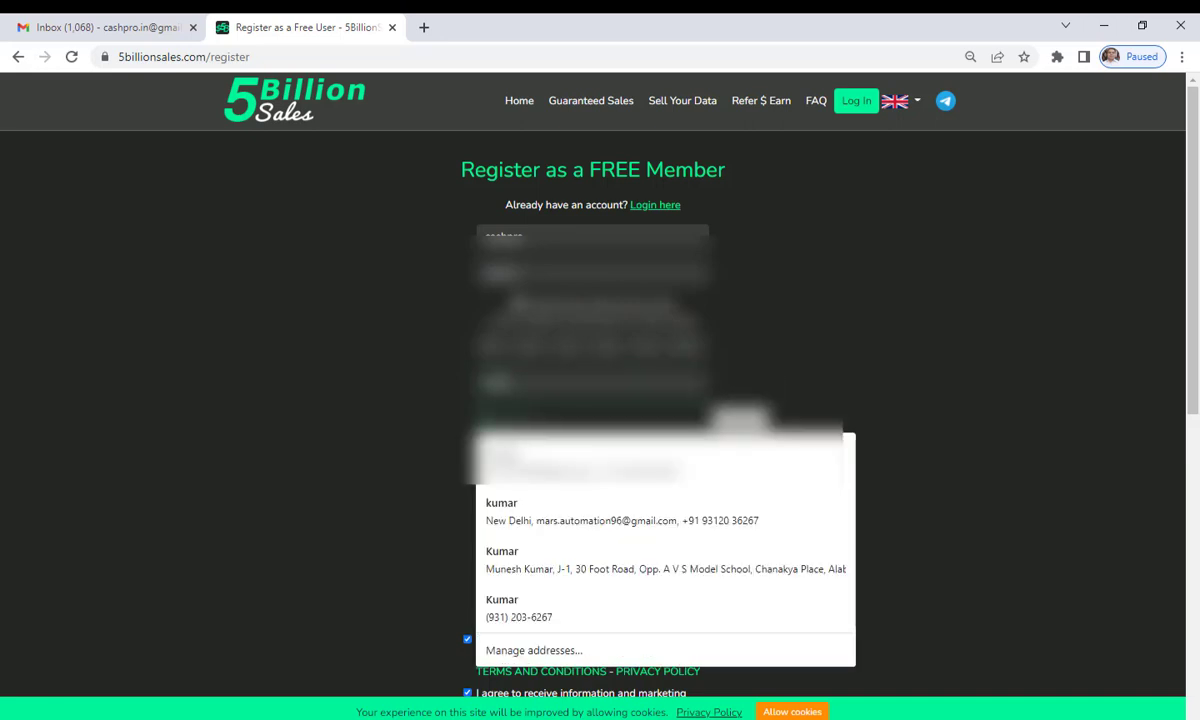
left_click(557, 490)
type("Delhi")
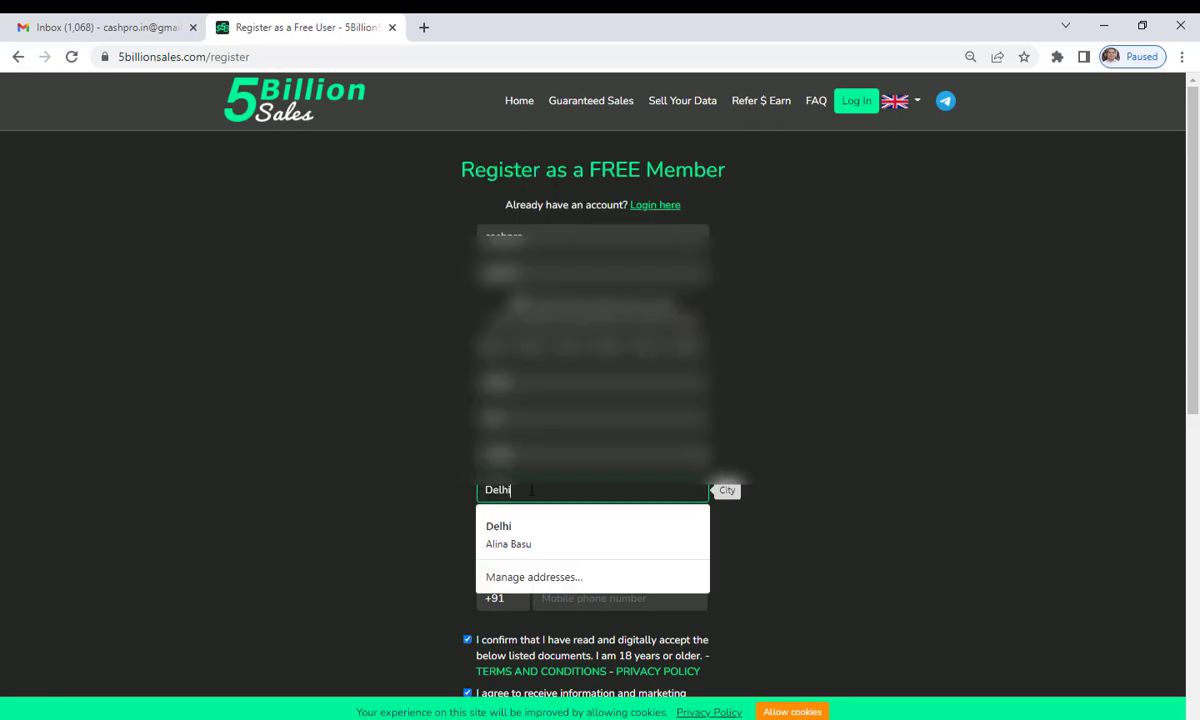
Step: Dismiss the city suggestion and enter the street address
left_click(886, 567)
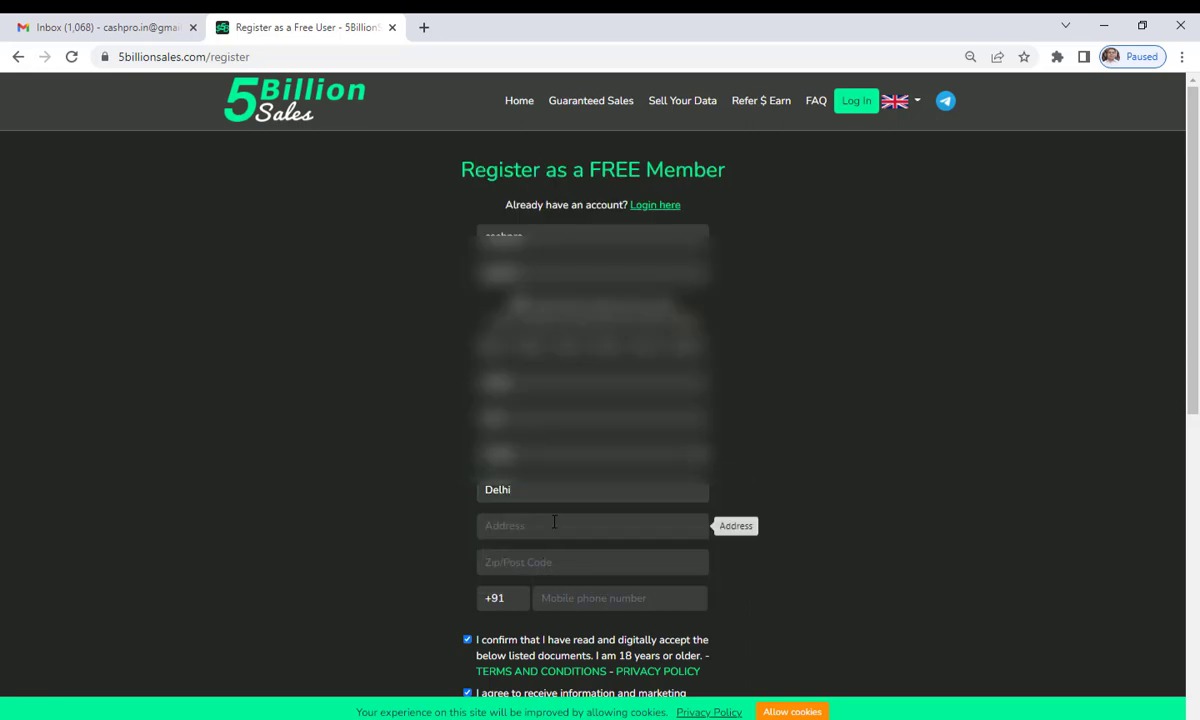
left_click(555, 525)
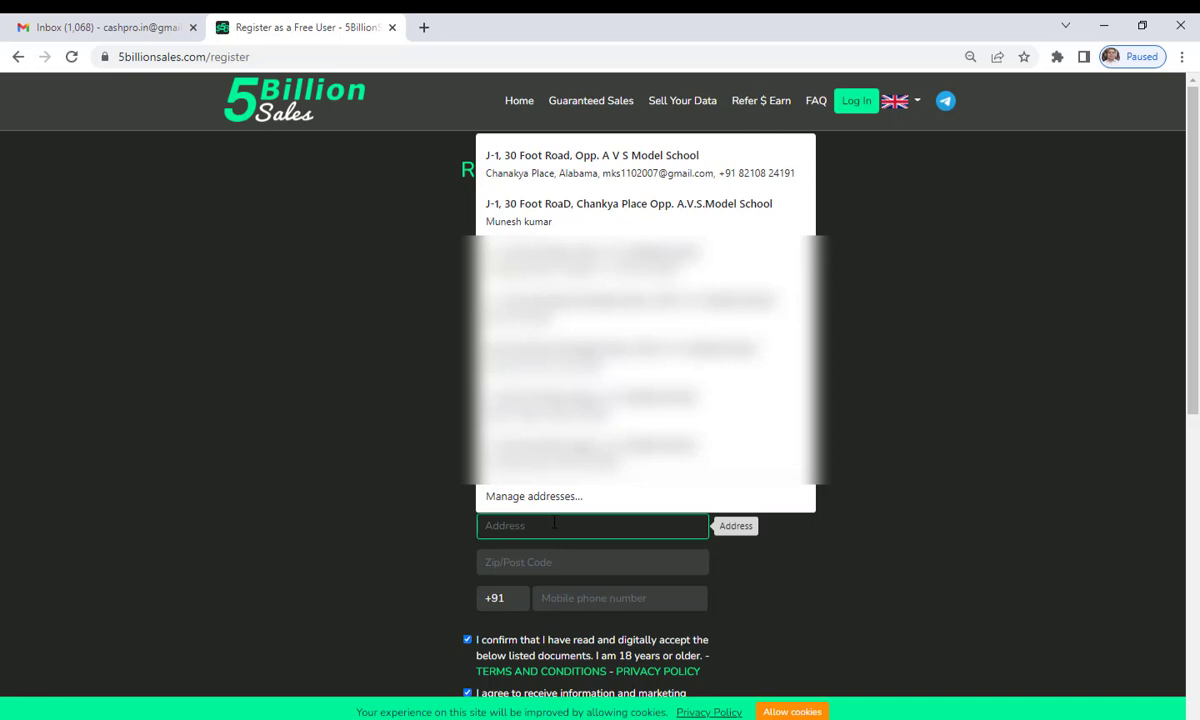
type("New")
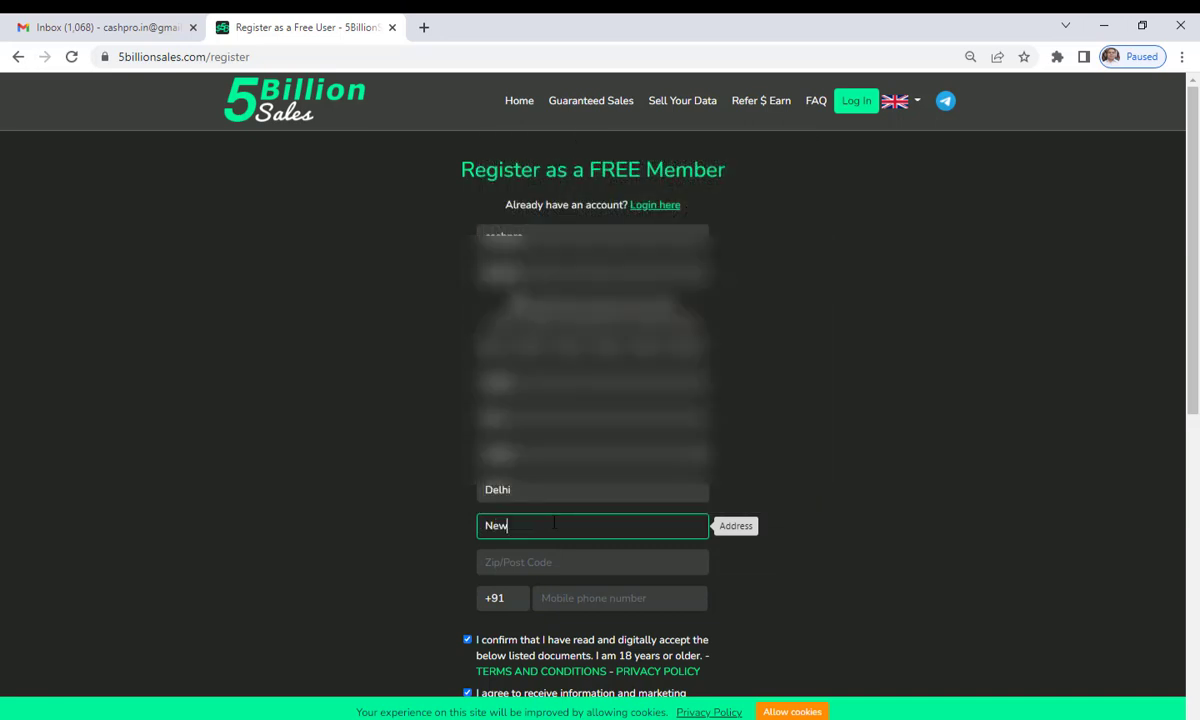
type(" delhi")
Step: Enter the zip code, skipping saved-address suggestions, then type the mobile phone number
left_click(551, 566)
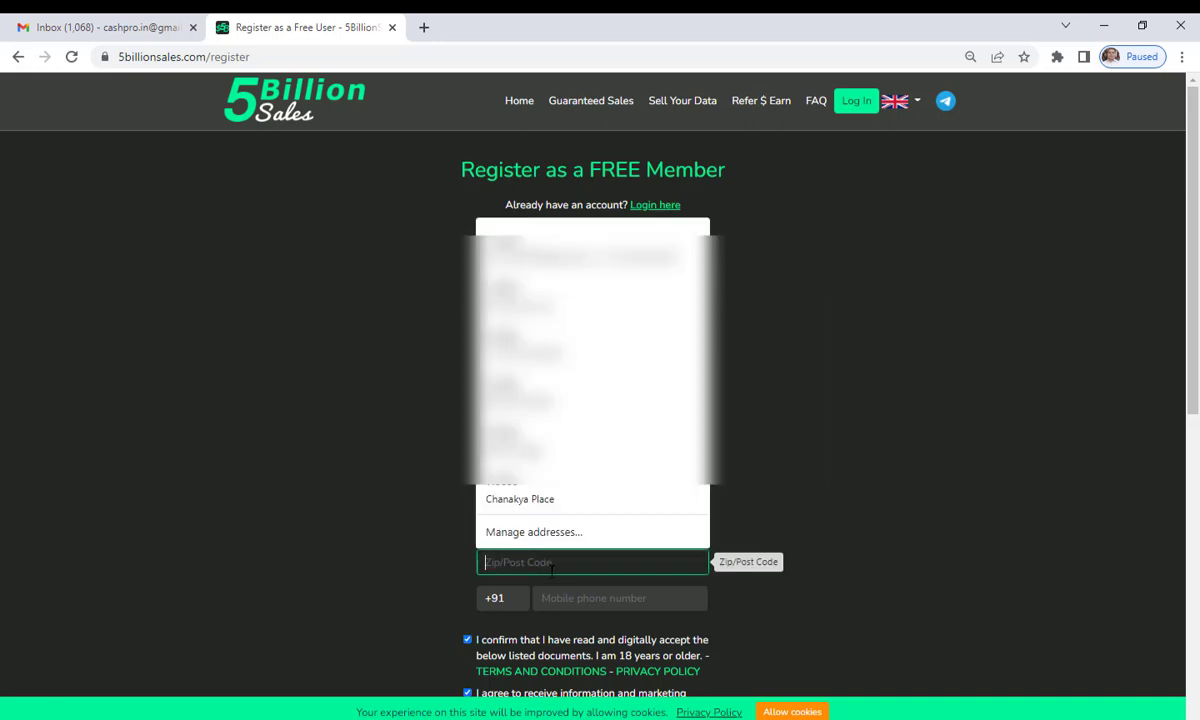
left_click(777, 436)
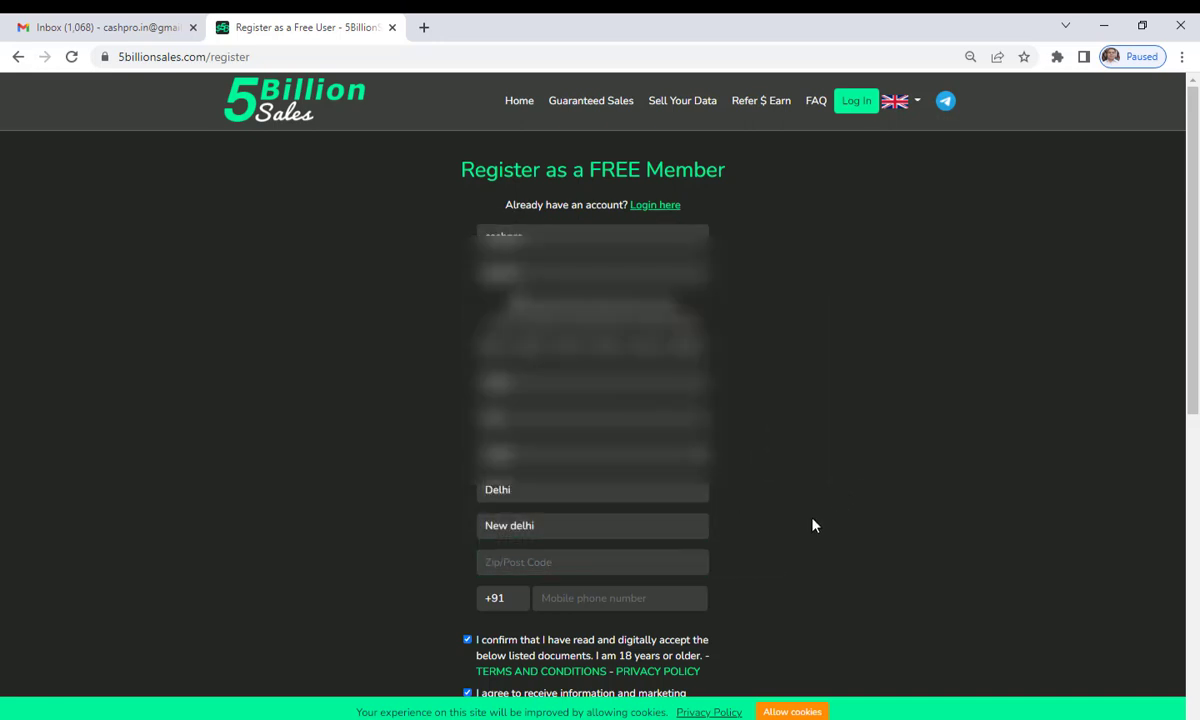
left_click(603, 566)
type("110015")
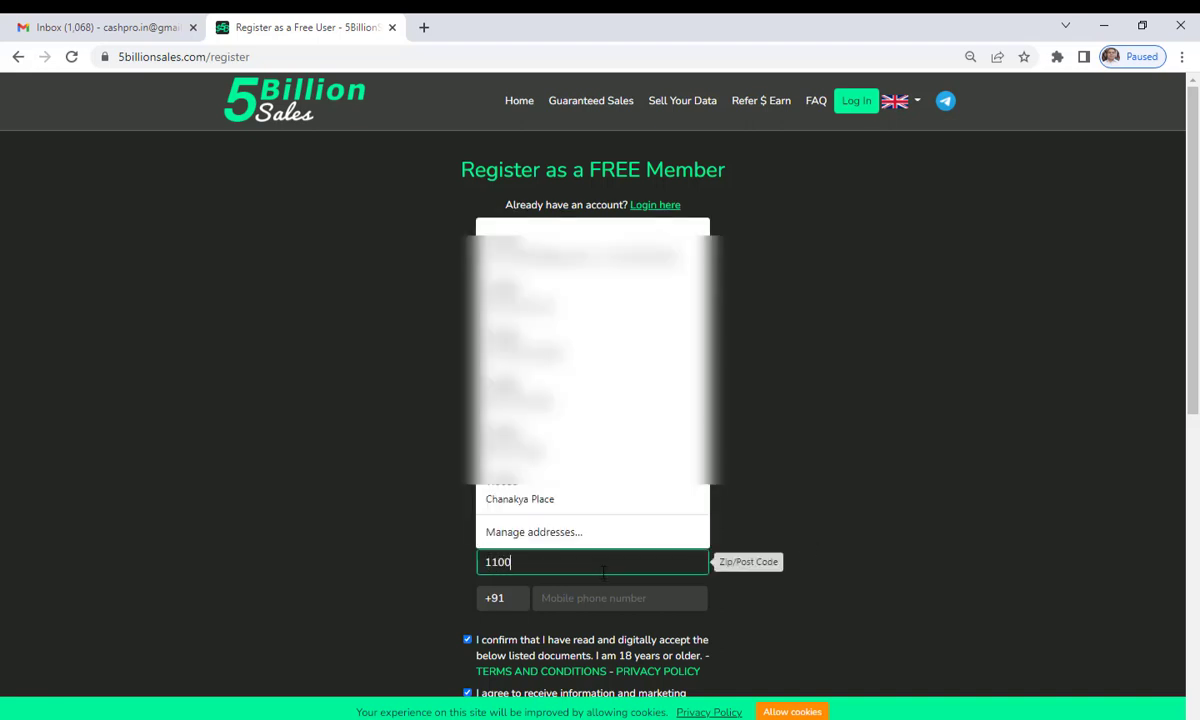
left_click(622, 597)
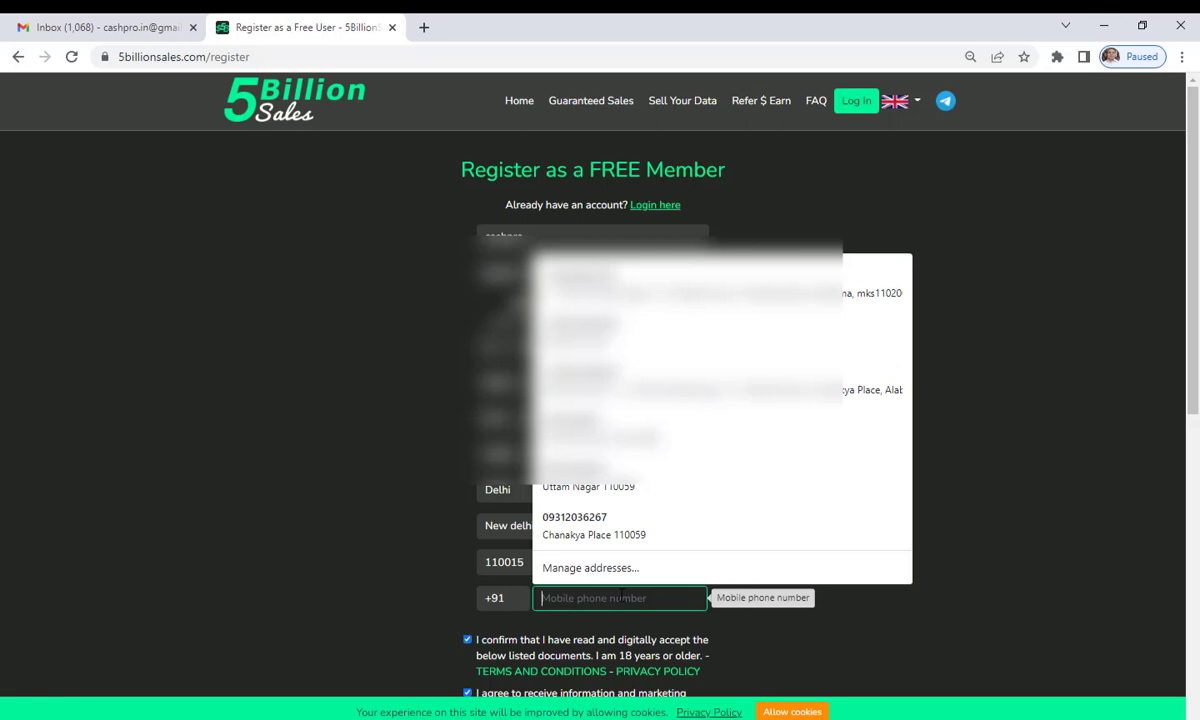
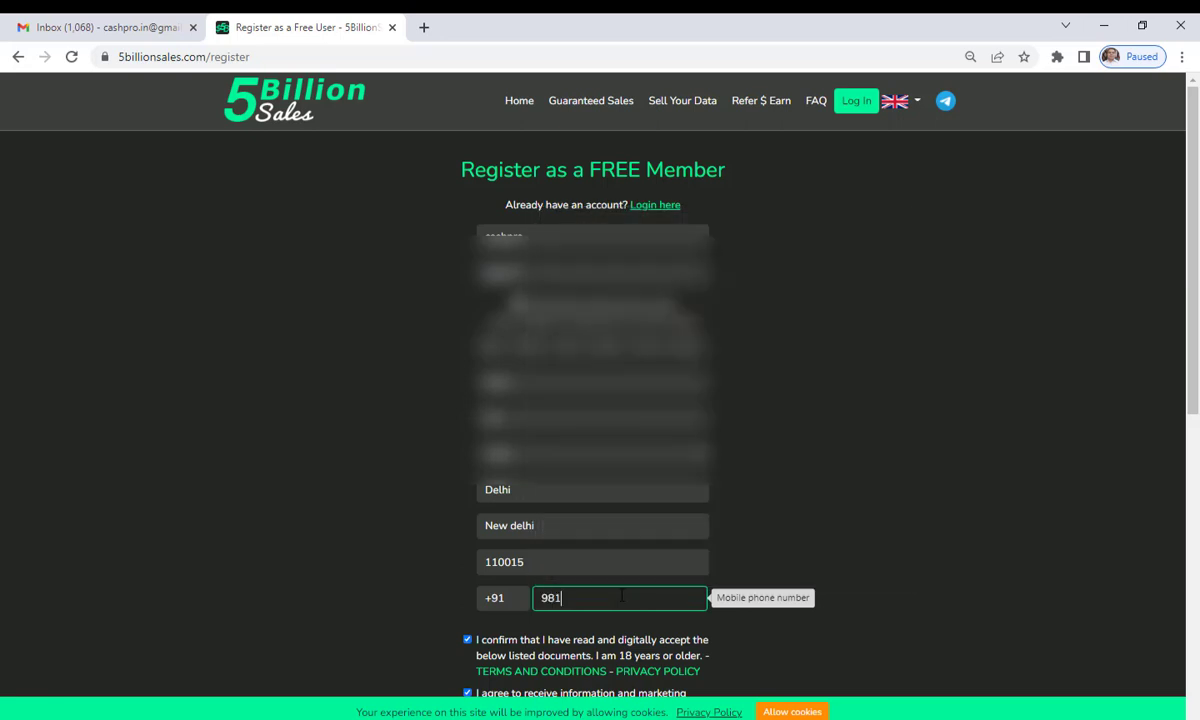
Step: Scroll to the bottom of the registration form and choose 'Register using Google'
scroll(850, 530, "down", 8)
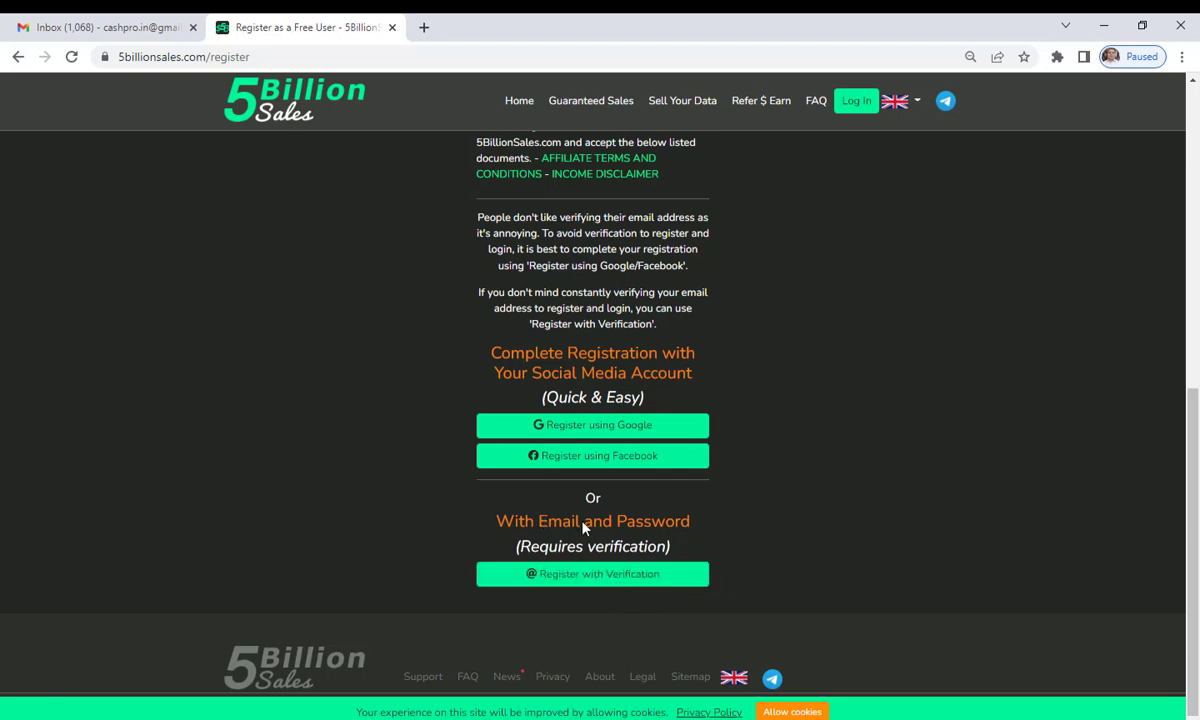
left_click(609, 437)
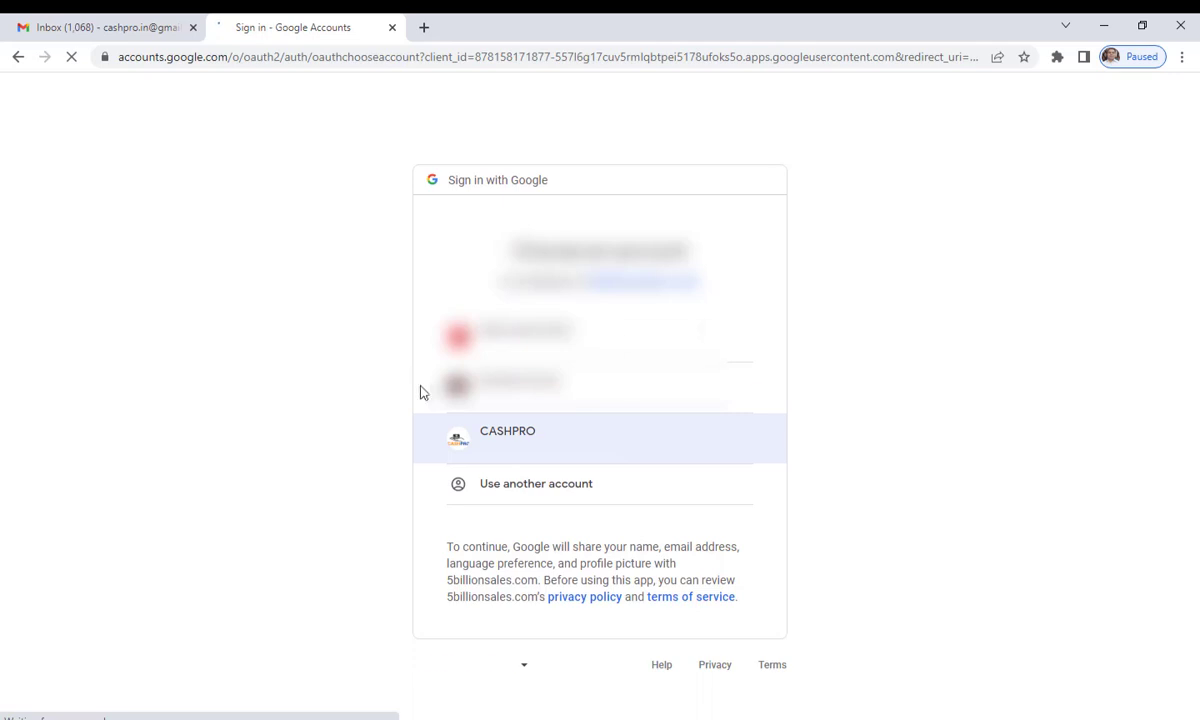
Step: Choose the Google account, then pick the '1. Sell Your Data' card on the Welcome Money Maker page
left_click(516, 443)
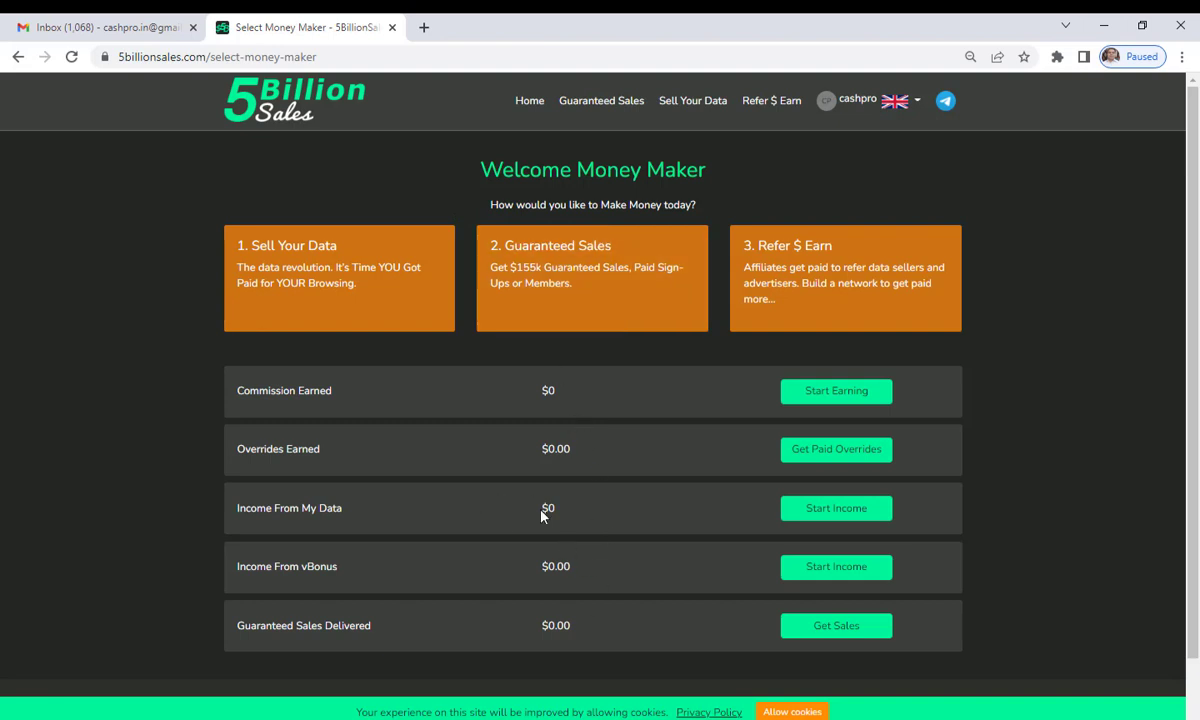
left_click(318, 270)
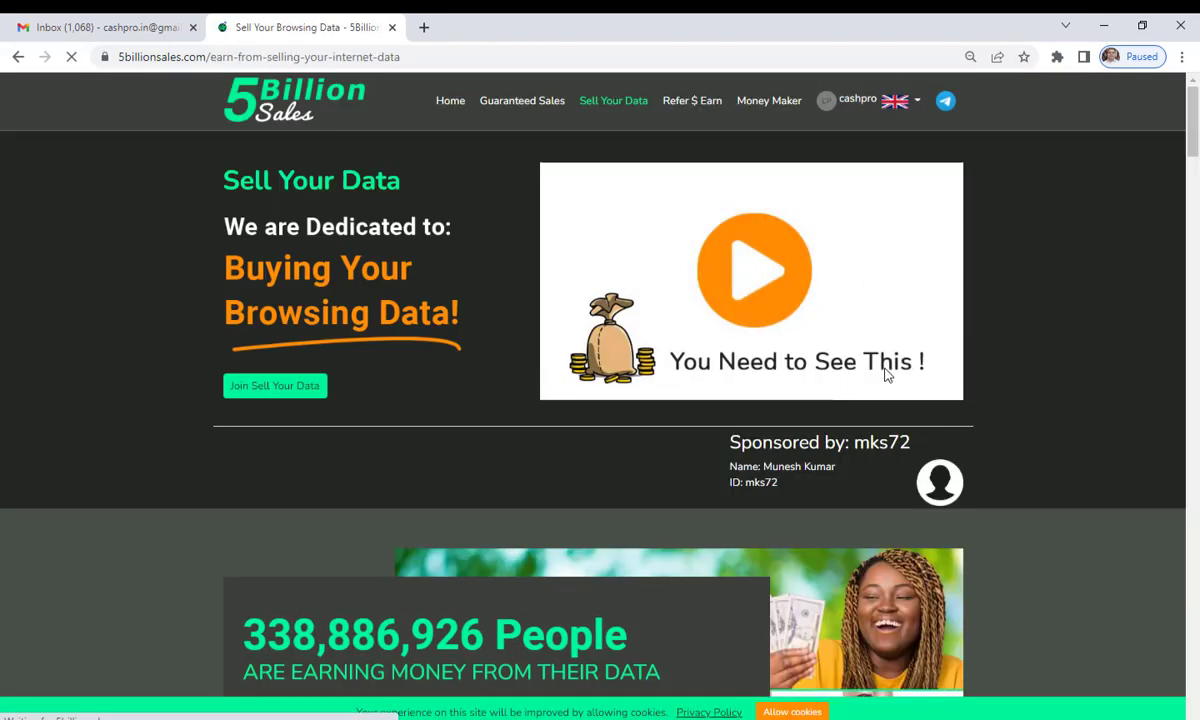
Step: Log out from the account menu, dismiss the Limited Offer popup, and log back in using Google
left_click(857, 100)
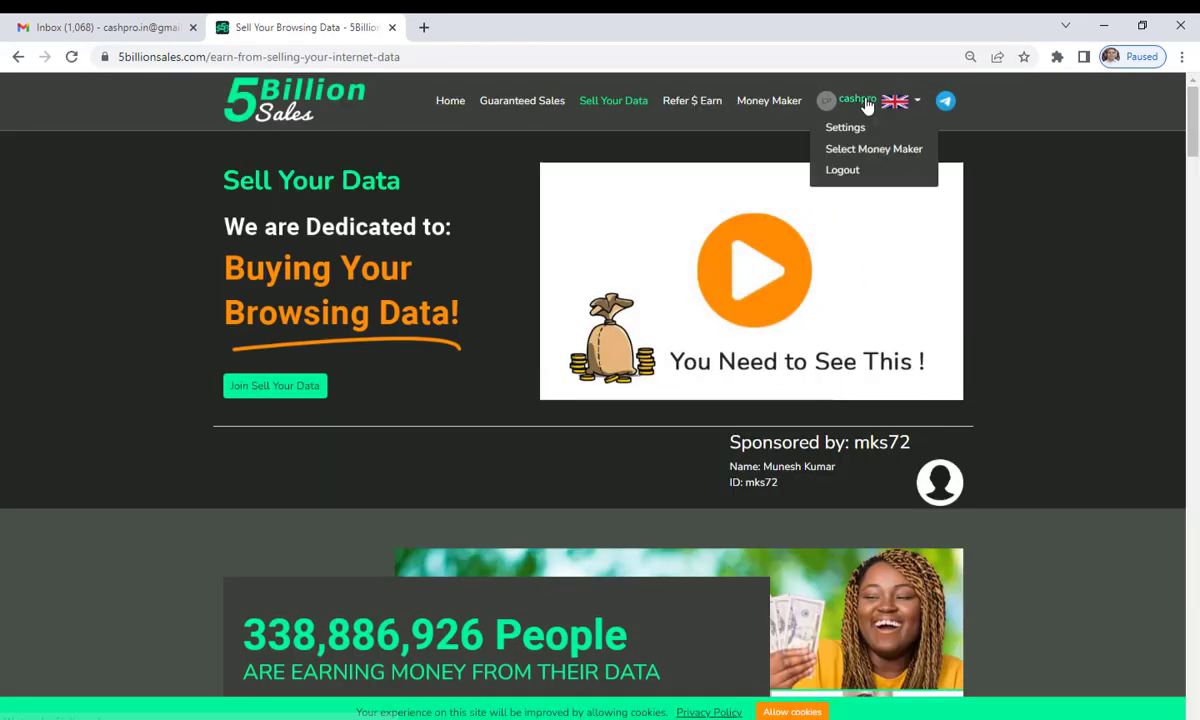
left_click(854, 172)
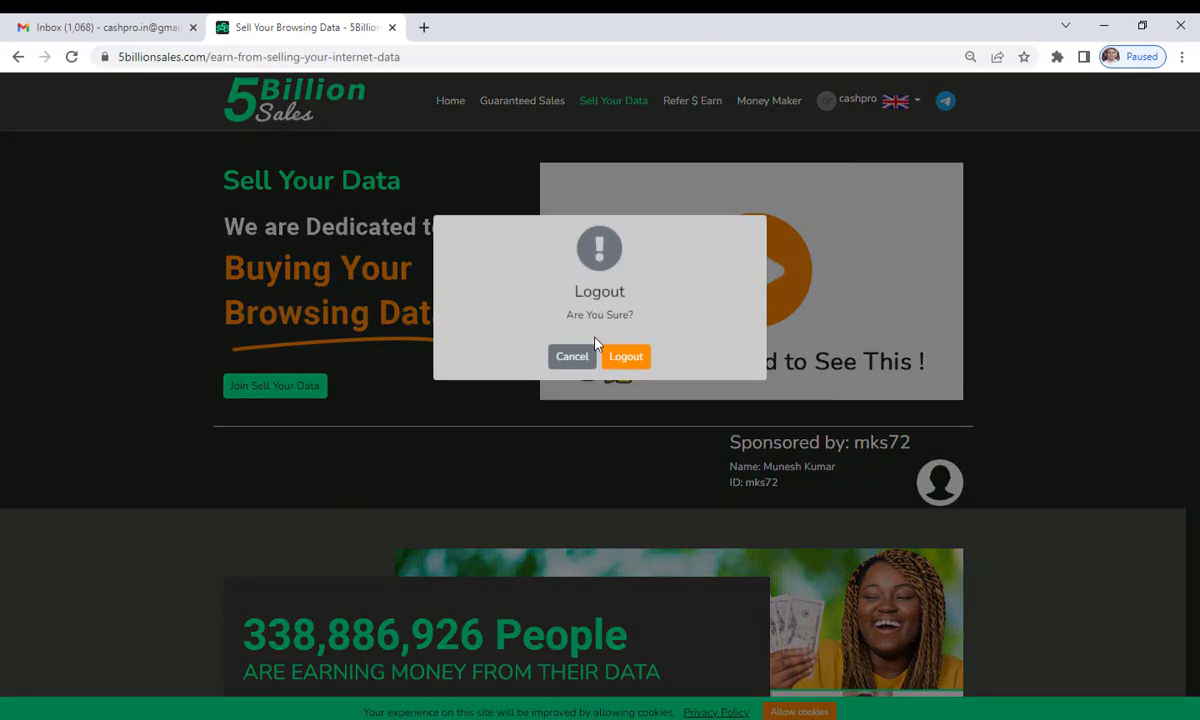
left_click(627, 358)
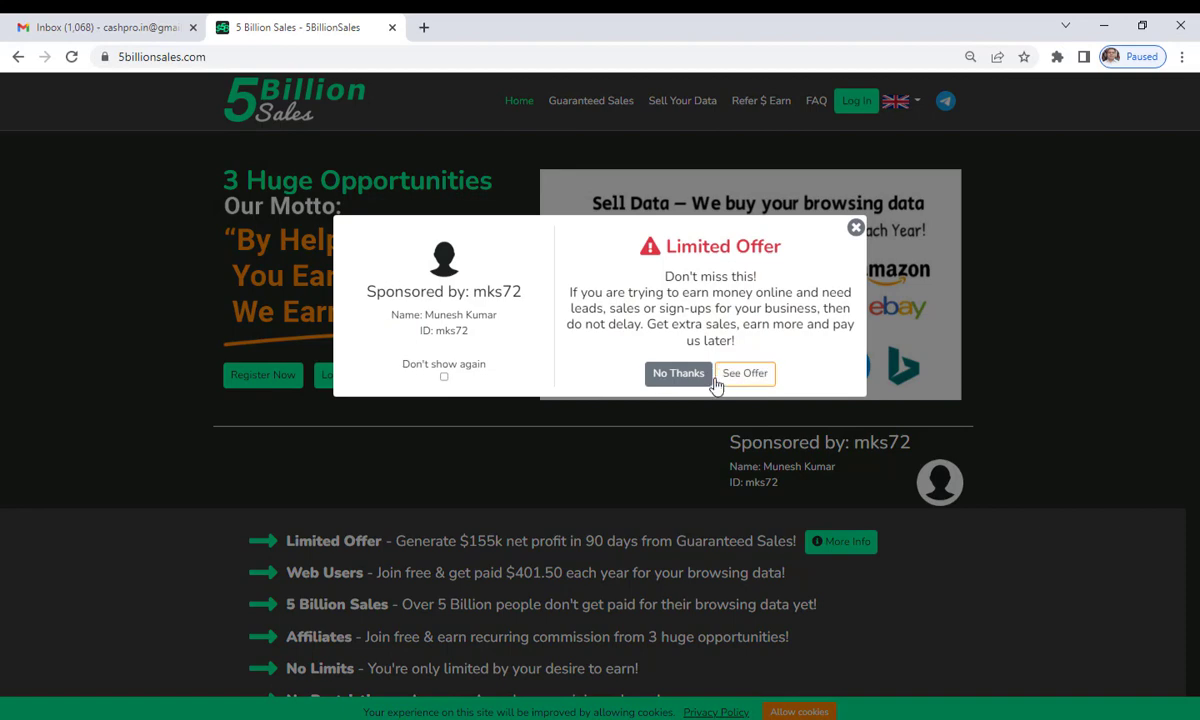
left_click(712, 378)
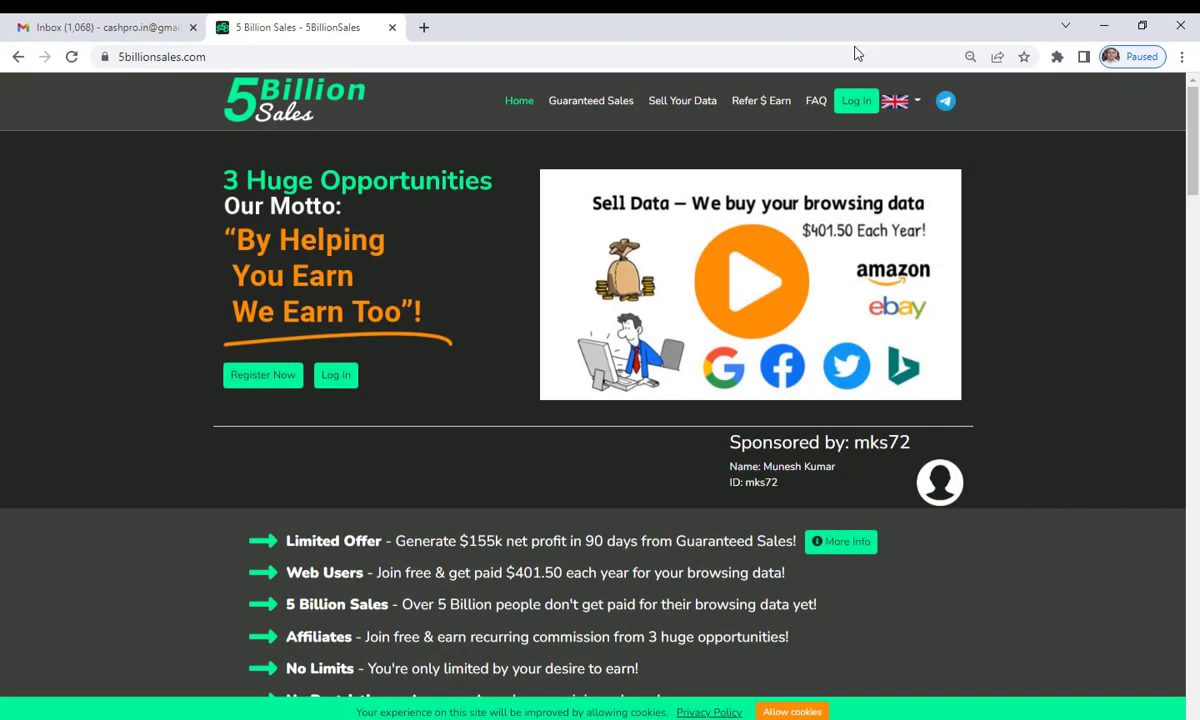
left_click(856, 101)
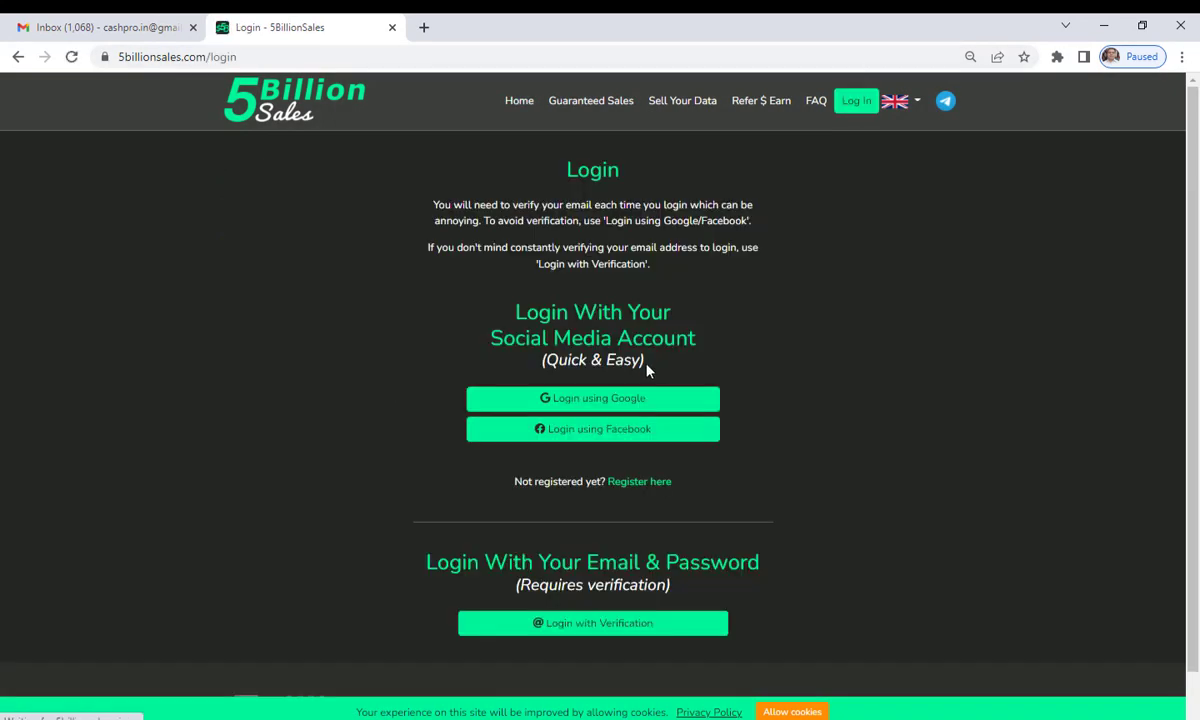
left_click(630, 400)
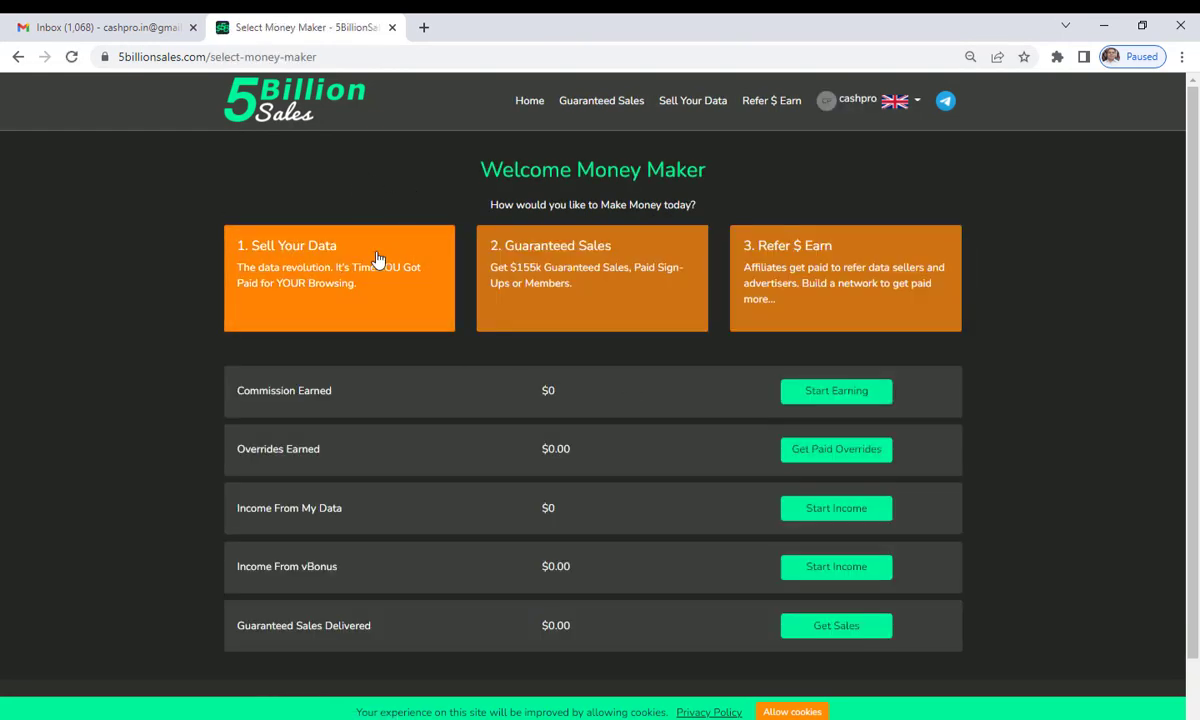
Step: Open the Data Seller Dash via '1. Sell Your Data', then browse the STEP 1 'Tell us about you' form
left_click(375, 259)
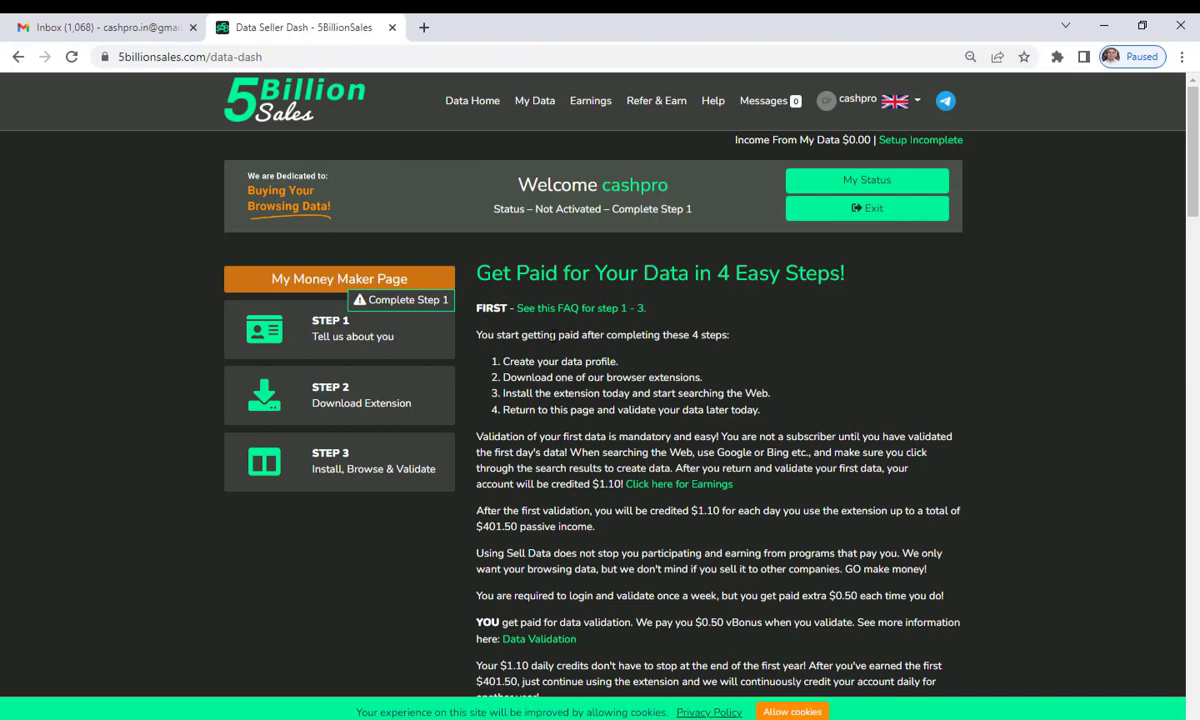
scroll(662, 495, "down", 6)
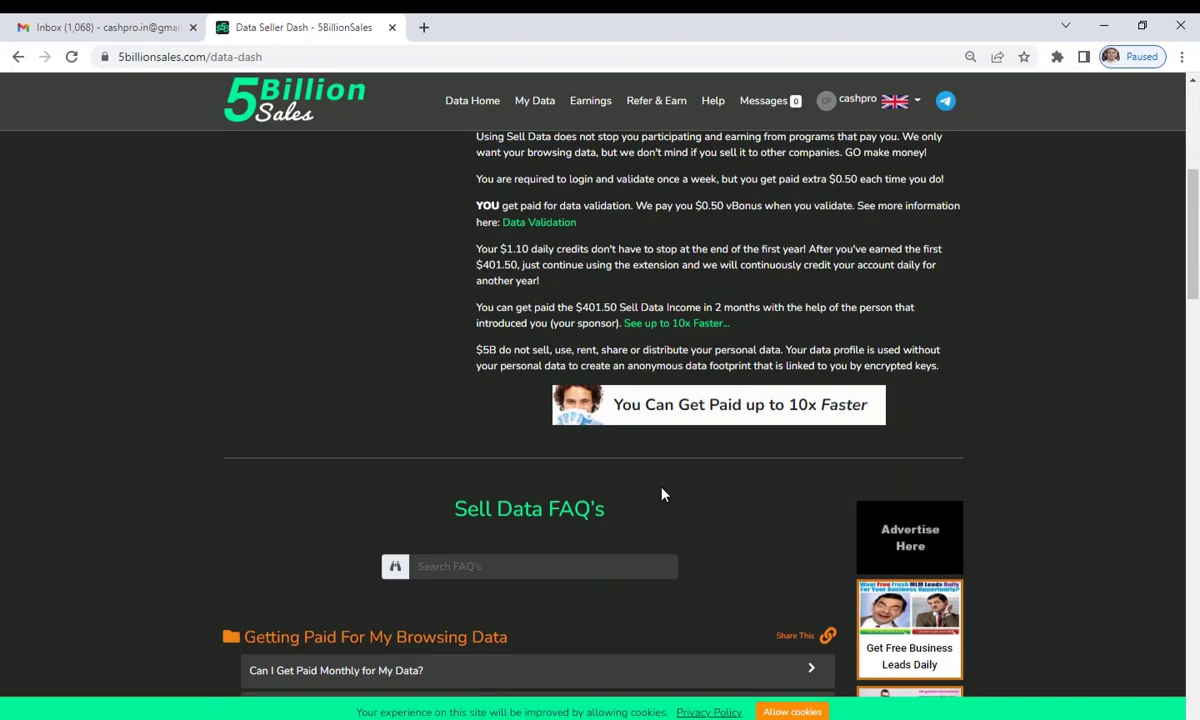
scroll(662, 495, "up", 6)
left_click(367, 348)
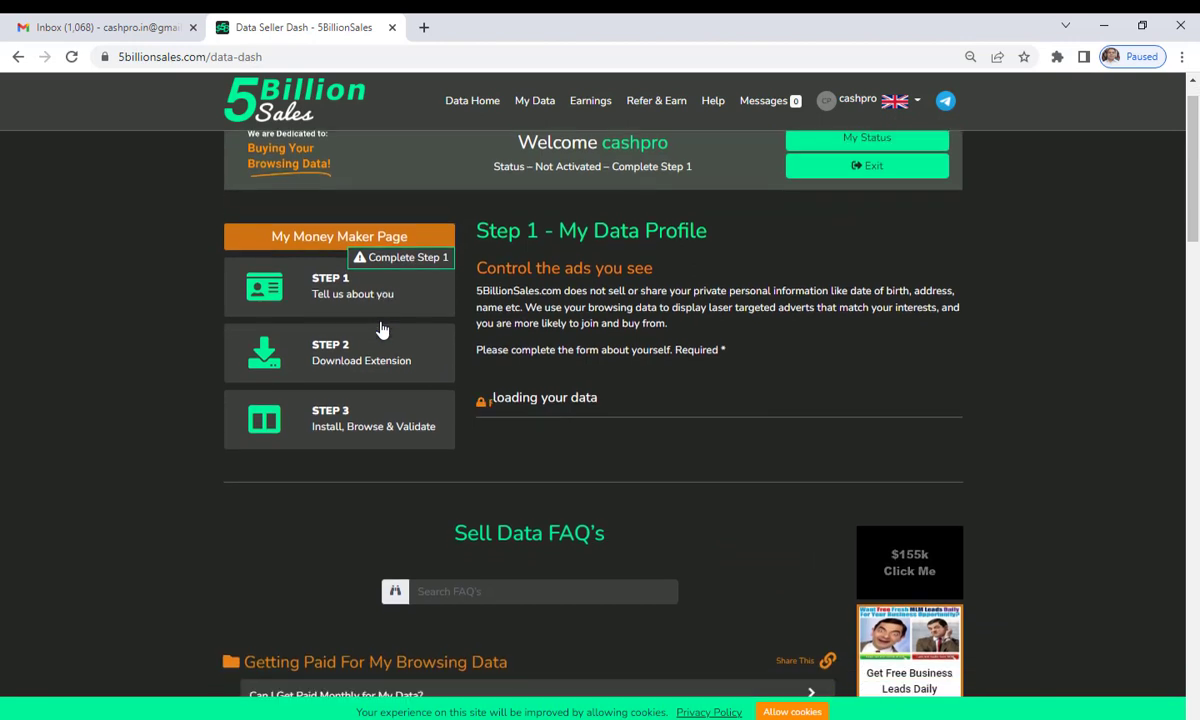
scroll(806, 445, "down", 5)
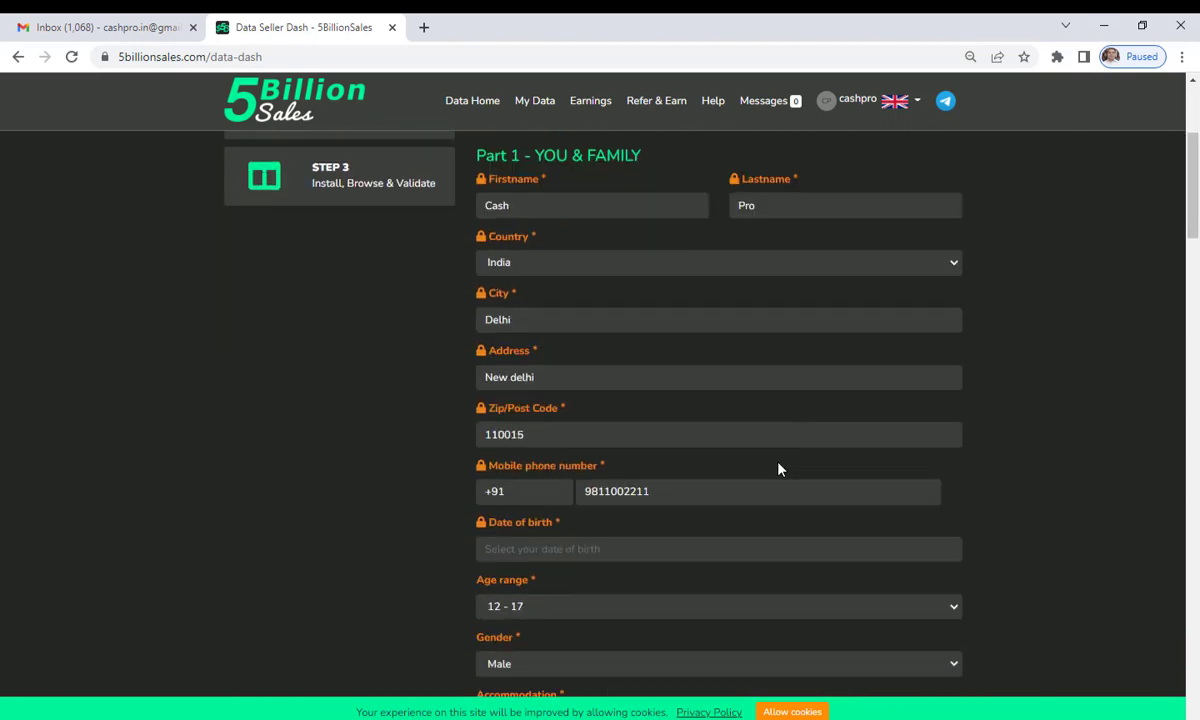
scroll(786, 561, "down", 1)
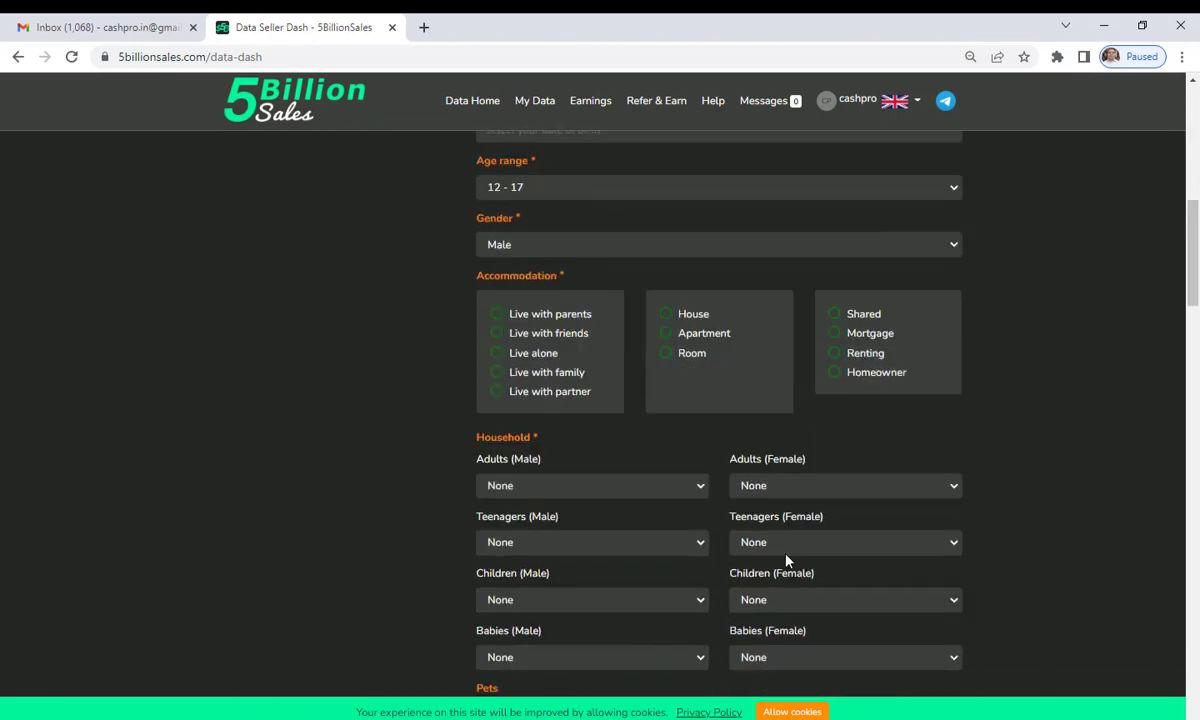
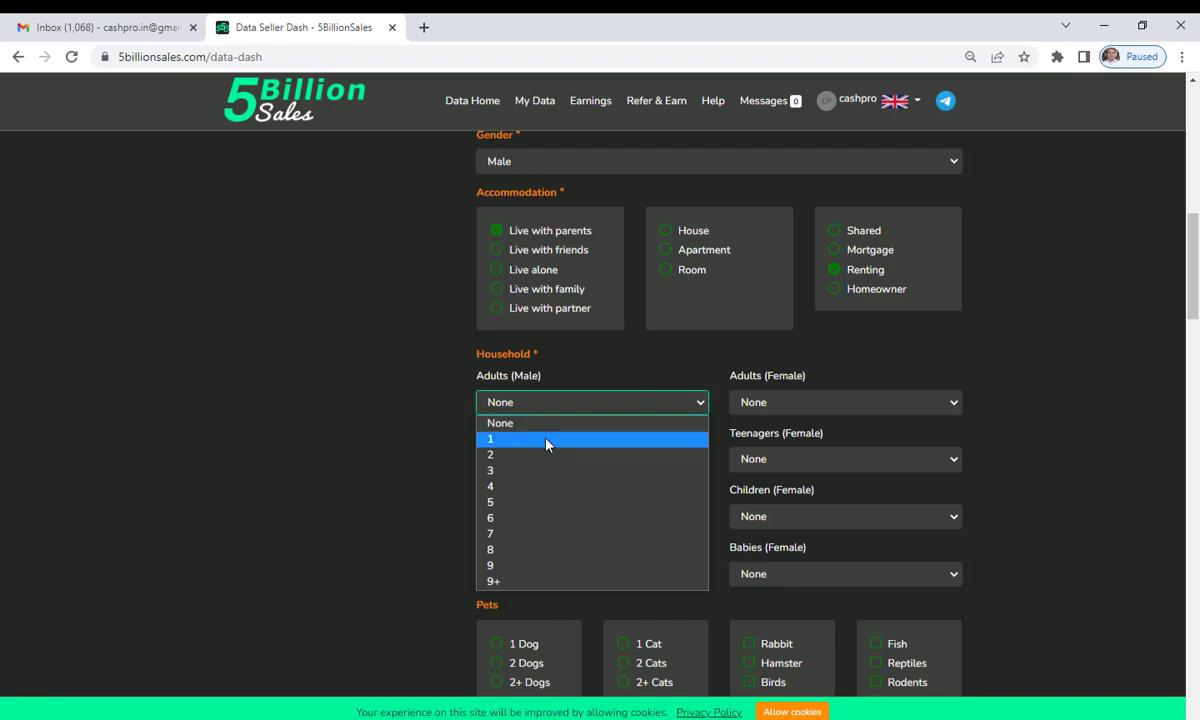
Step: Set the household to 1 adult male and 1 adult female, and tick Fish under Pets
left_click(546, 439)
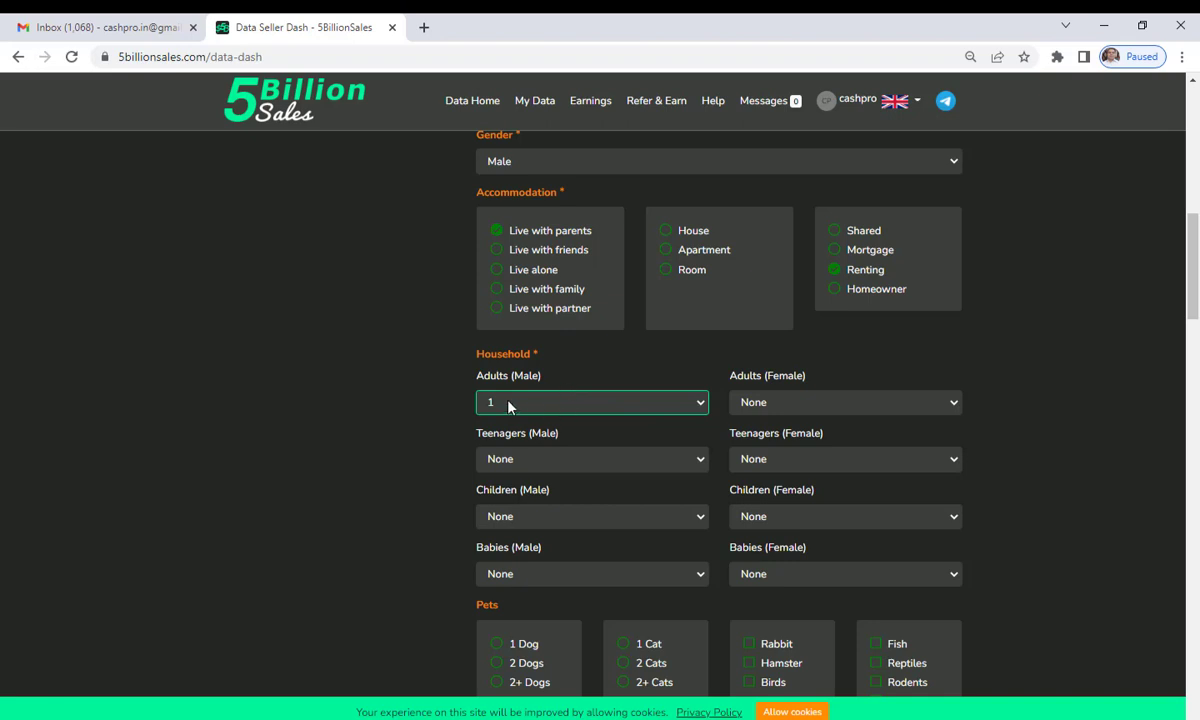
left_click(844, 408)
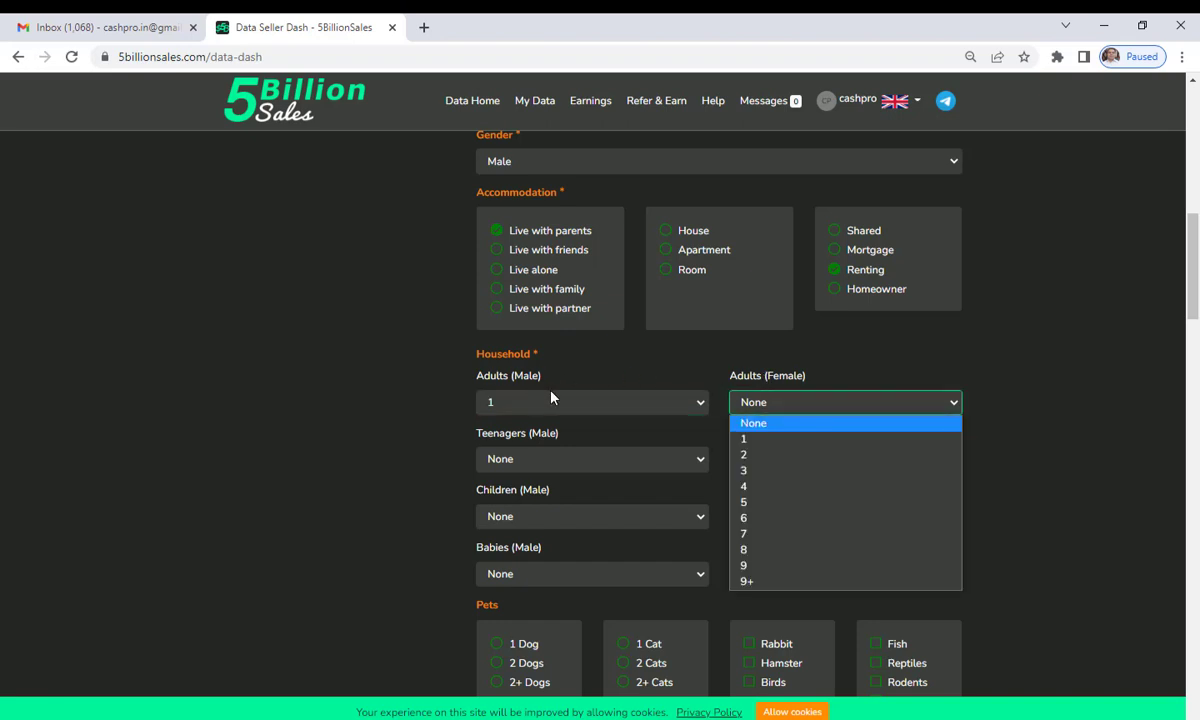
left_click(752, 440)
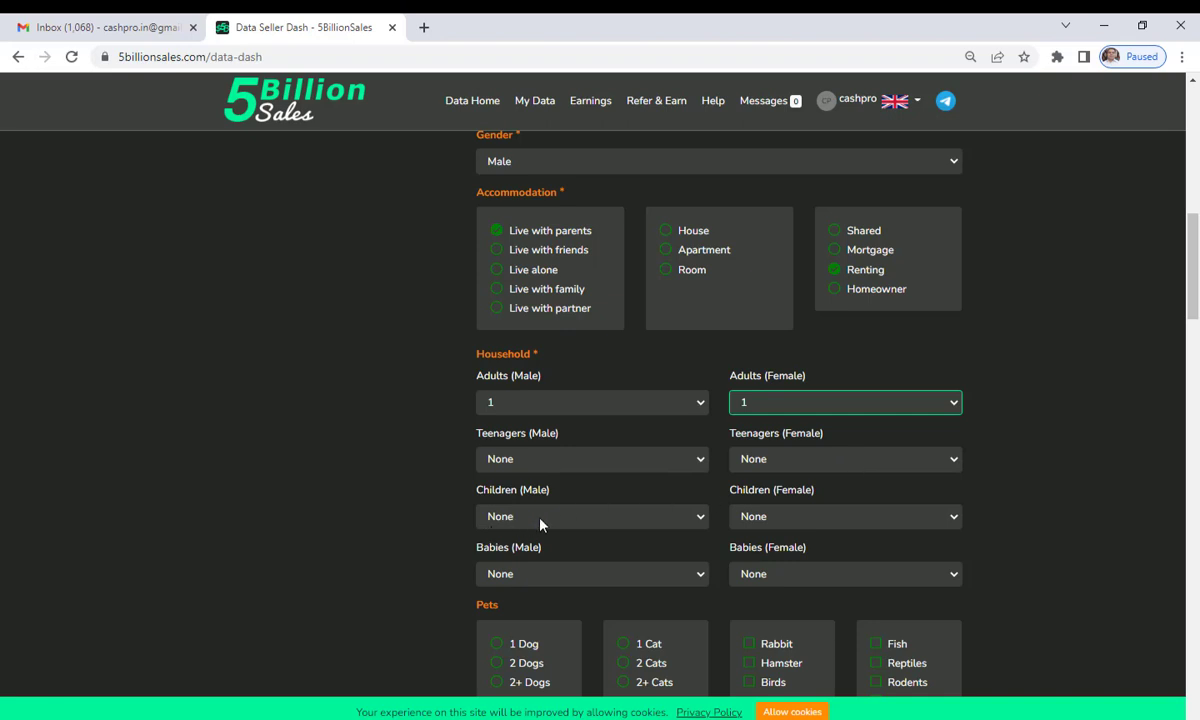
scroll(651, 547, "down", 3)
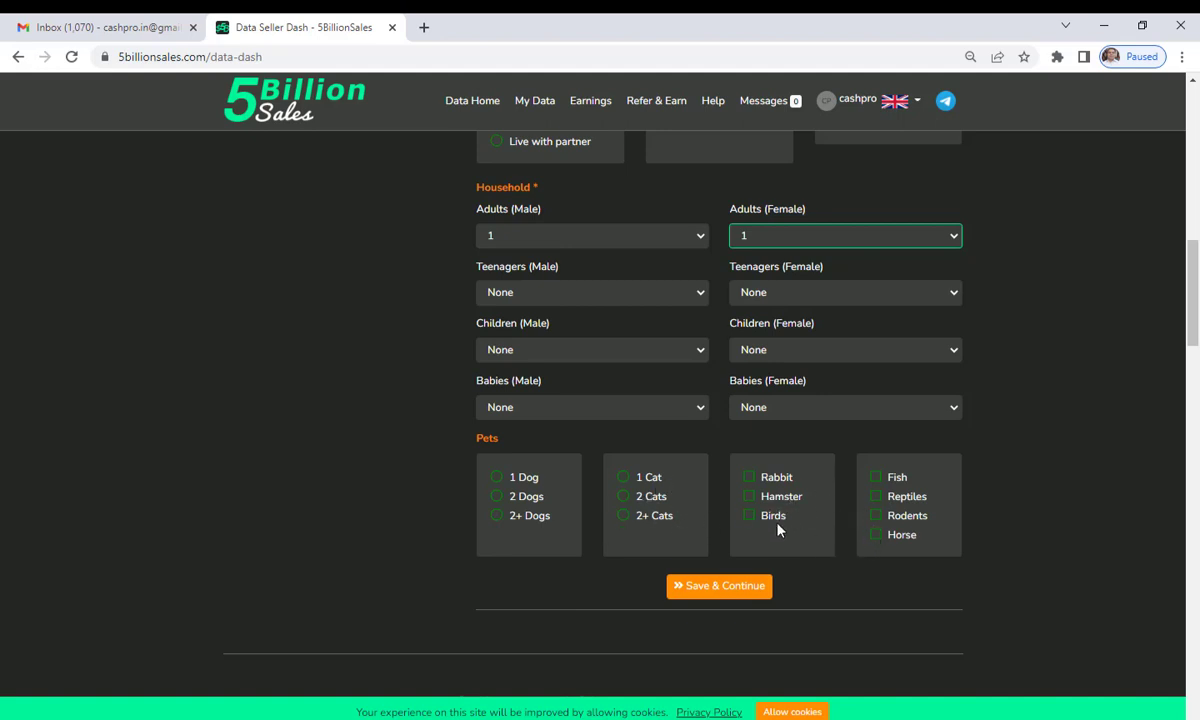
left_click(878, 480)
Step: Set the date of birth to 1 April 1980 after the first save attempt flags it
left_click(722, 590)
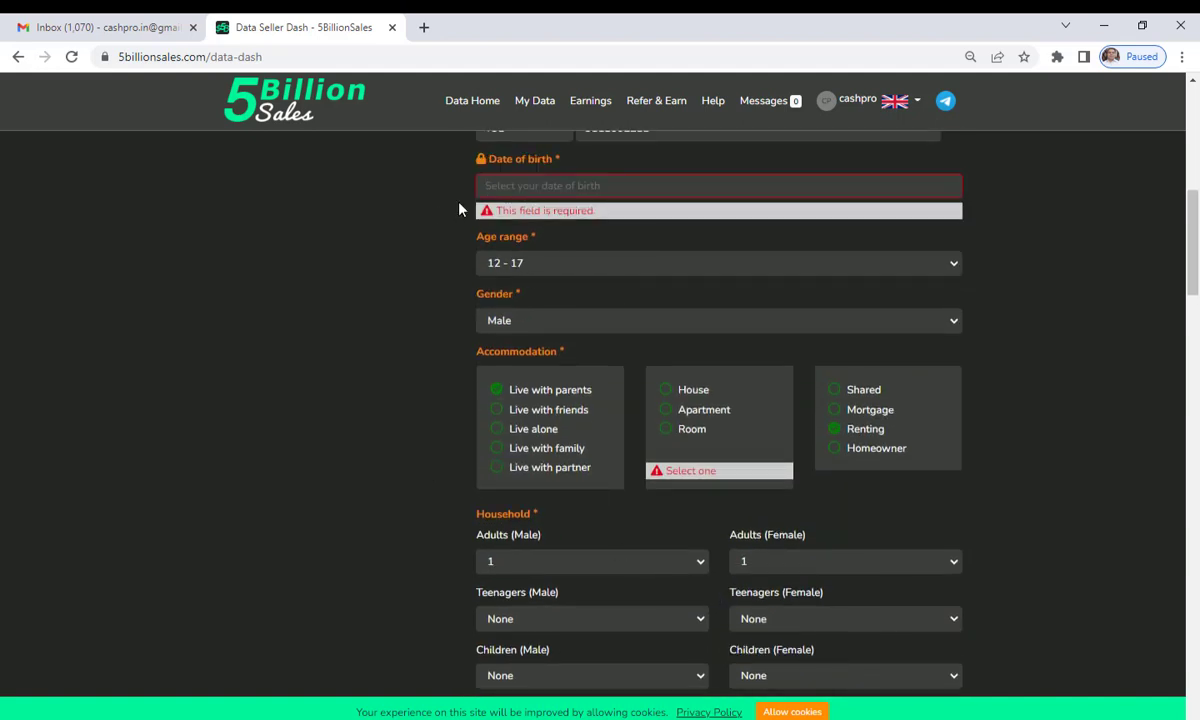
left_click(528, 190)
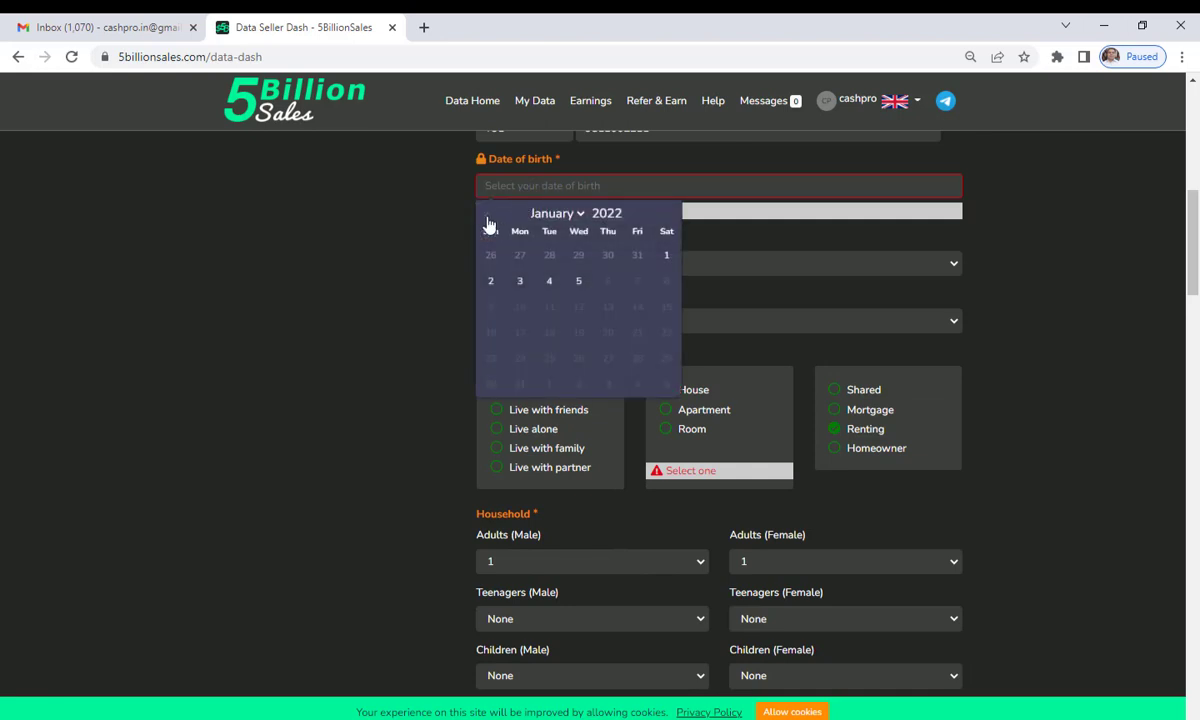
left_click(488, 218)
double_click(488, 218)
triple_click(488, 218)
triple_click(488, 218)
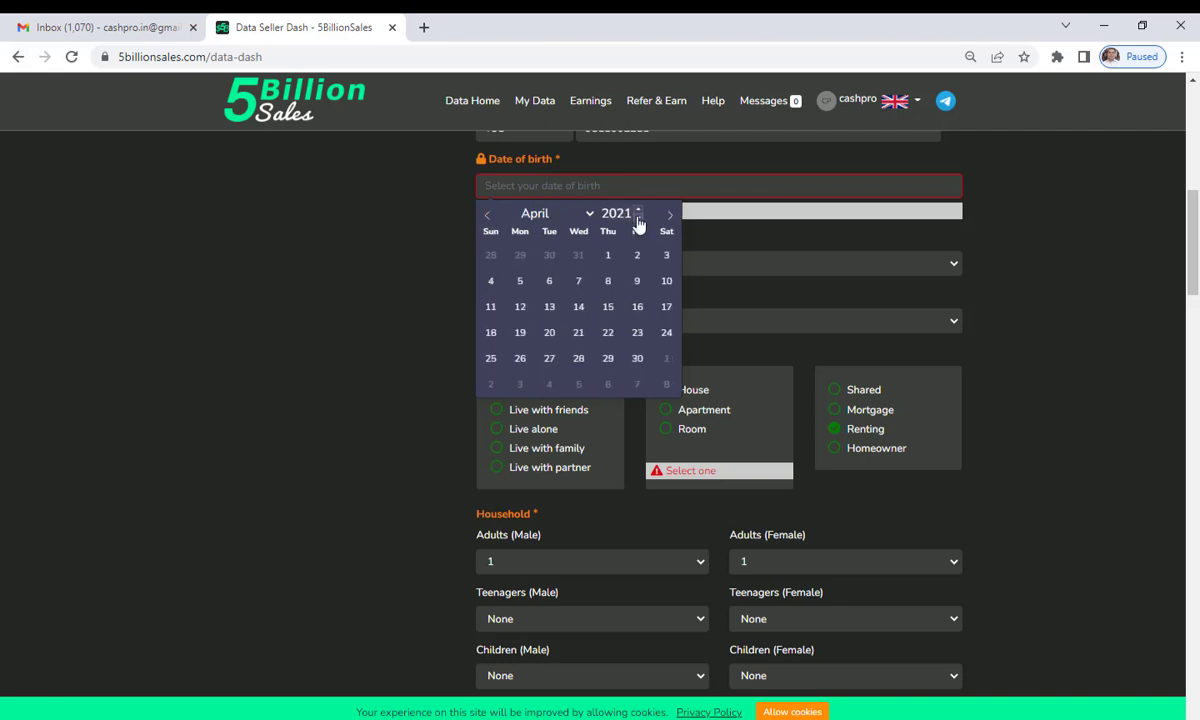
scroll(638, 222, "down", 20)
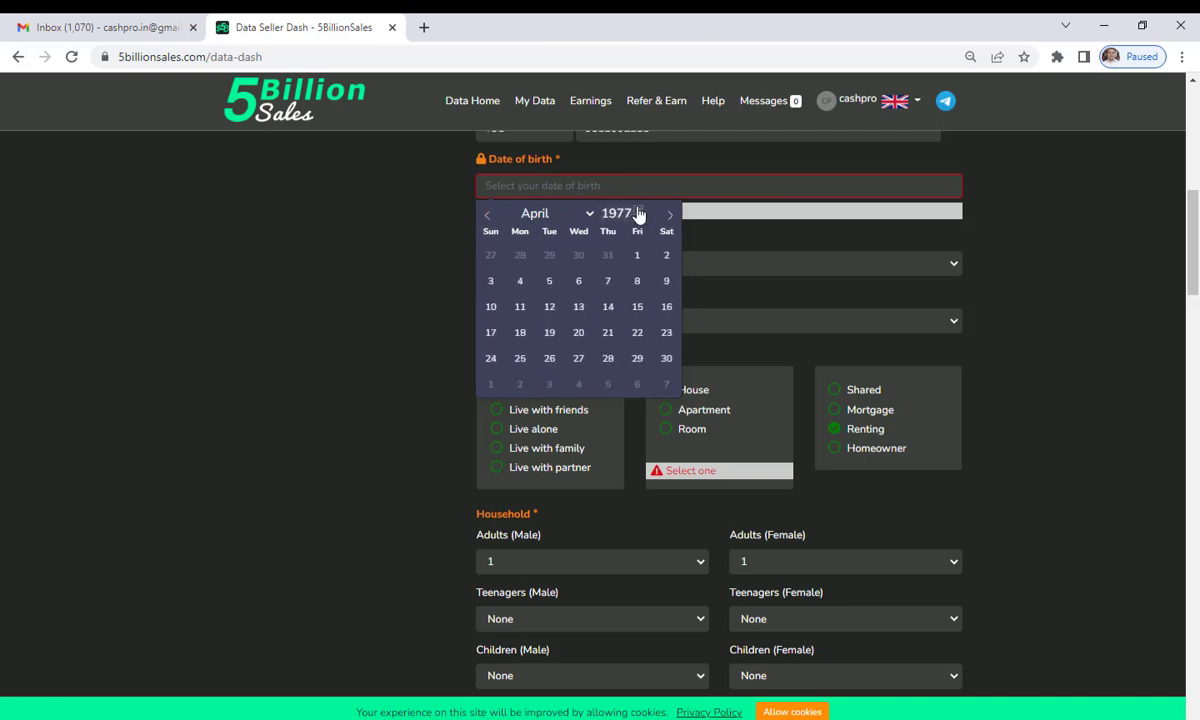
scroll(638, 215, "up", 3)
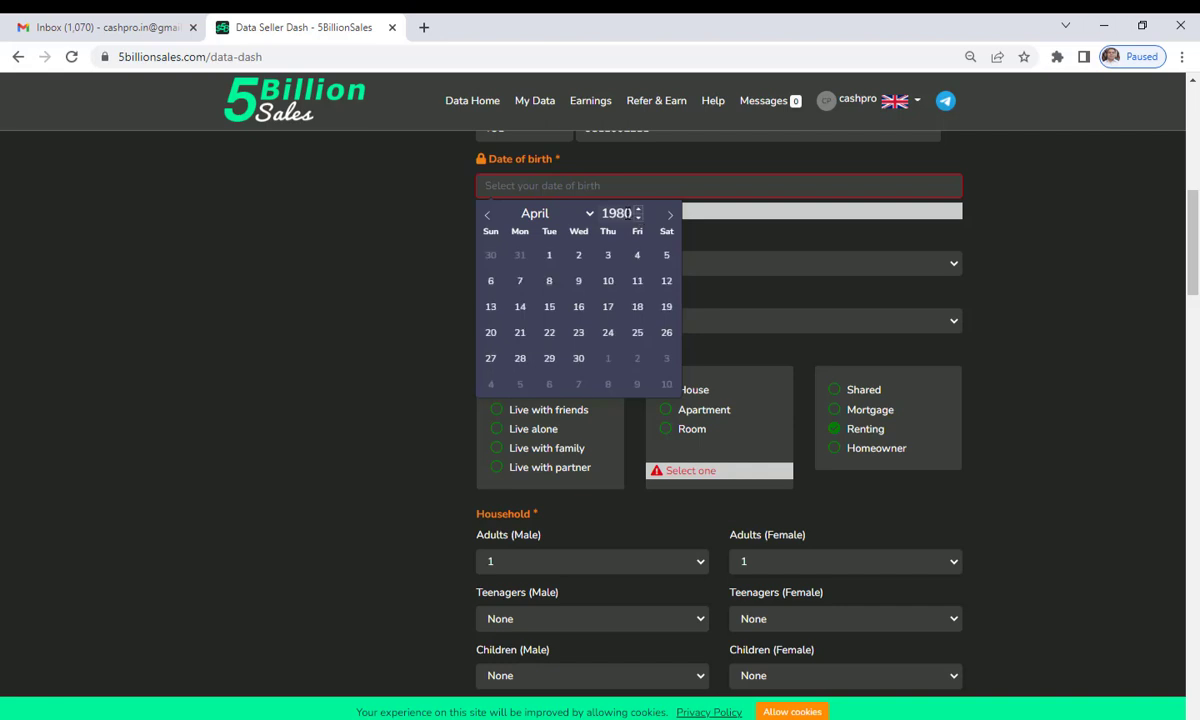
left_click(549, 257)
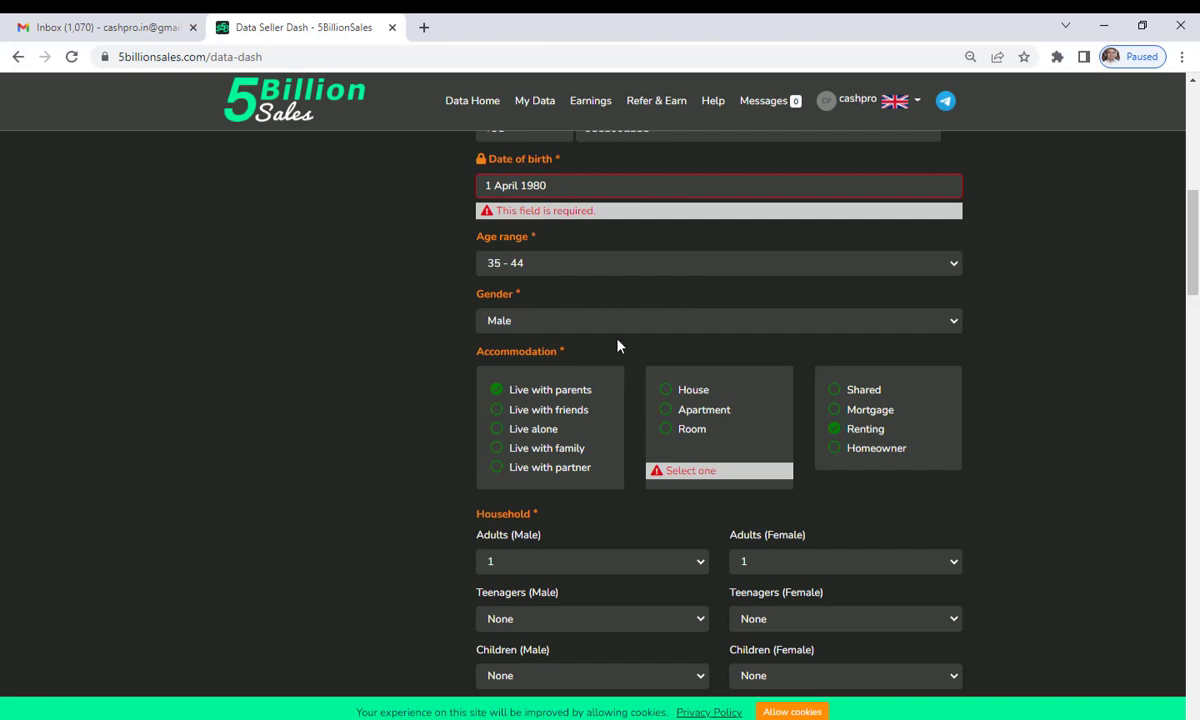
Step: Choose House as the accommodation type and save the first part of the profile
scroll(806, 521, "down", 2)
scroll(806, 521, "down", 2)
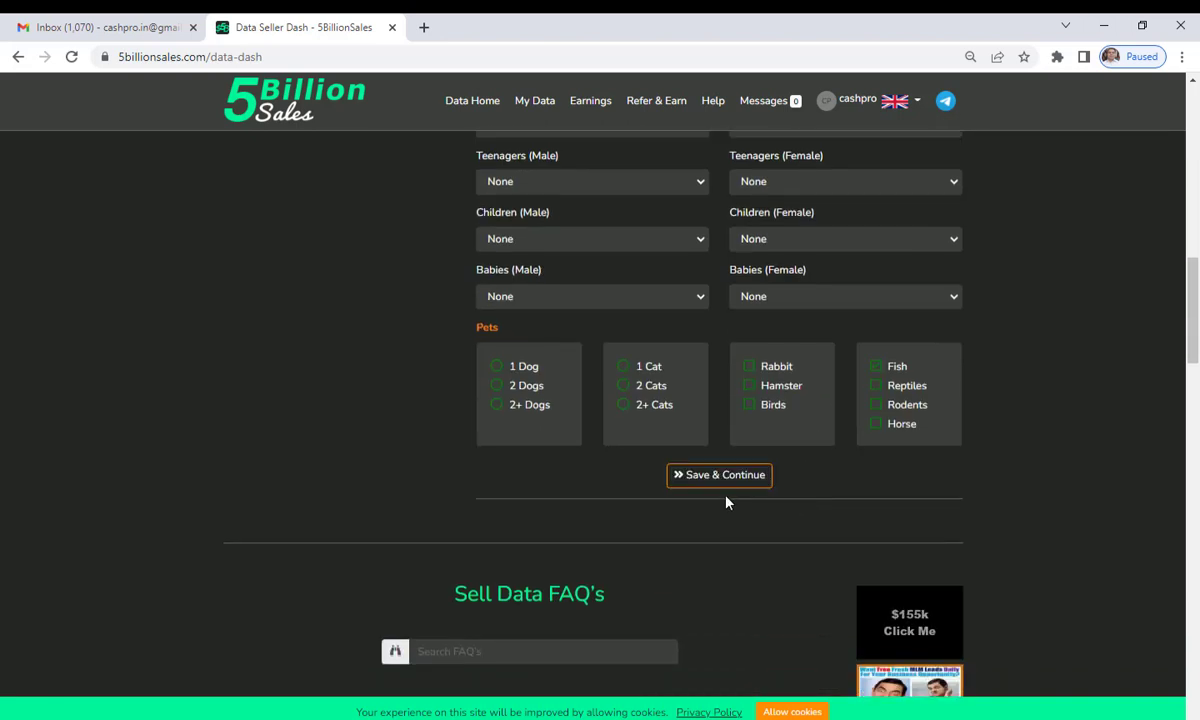
left_click(727, 478)
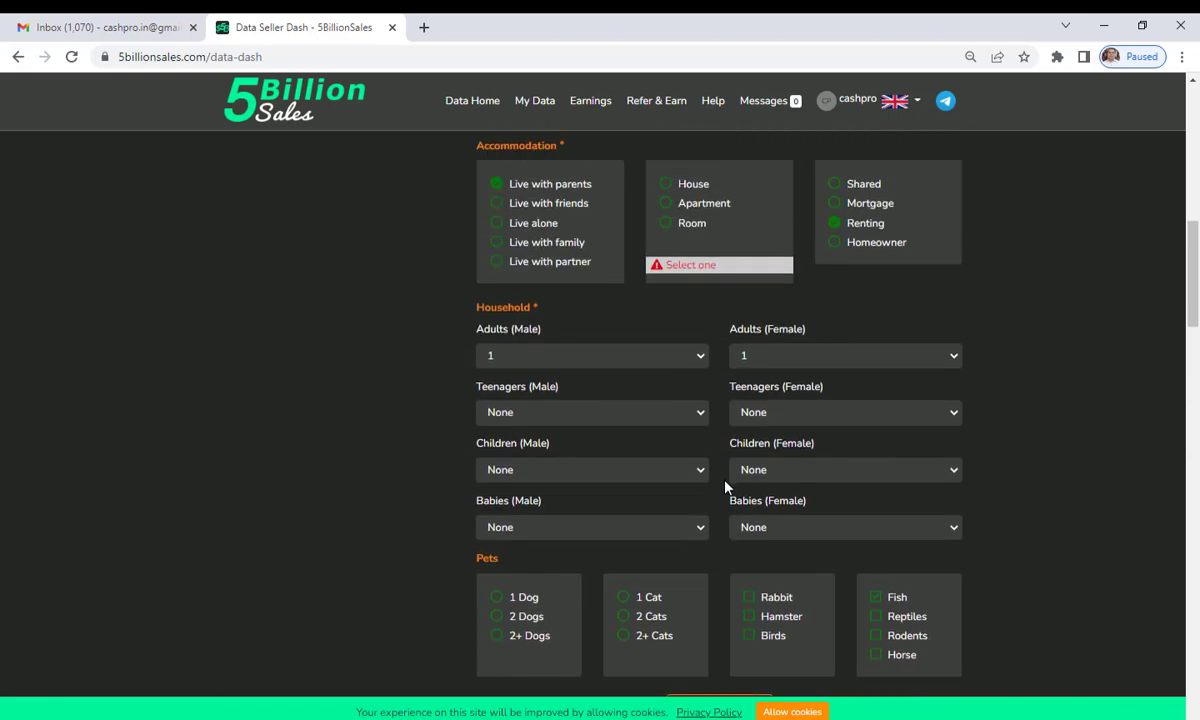
left_click(667, 185)
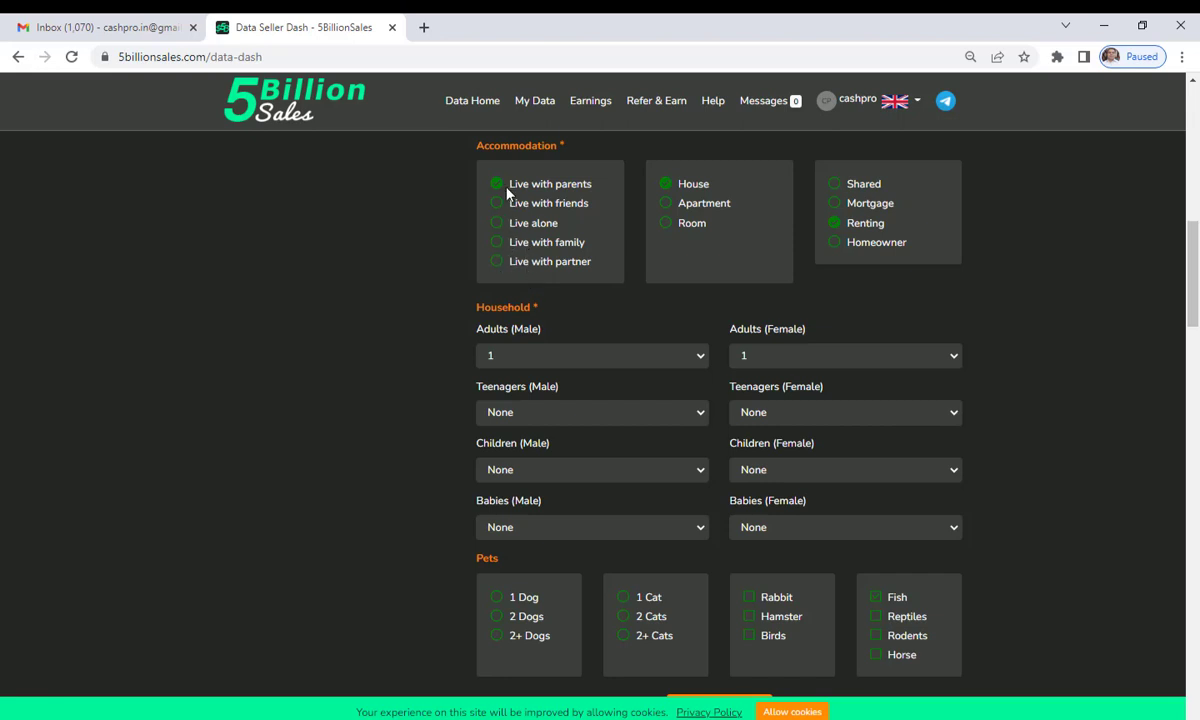
scroll(760, 590, "down", 5)
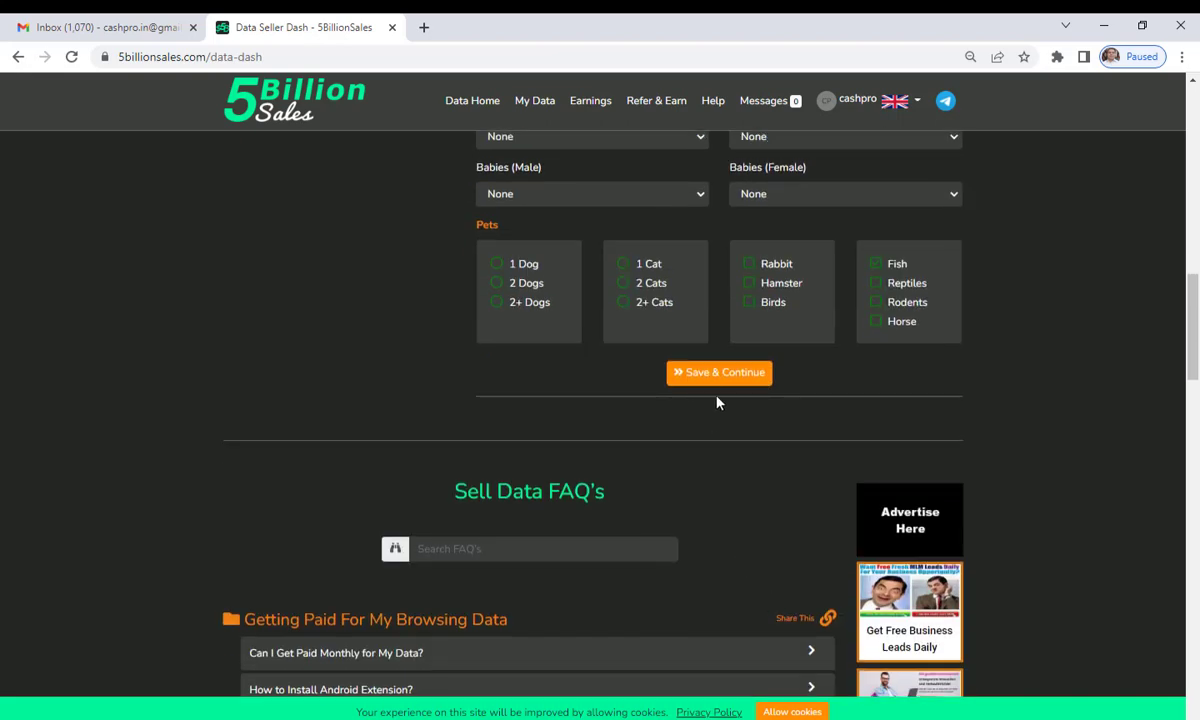
left_click(713, 384)
scroll(712, 400, "up", 3)
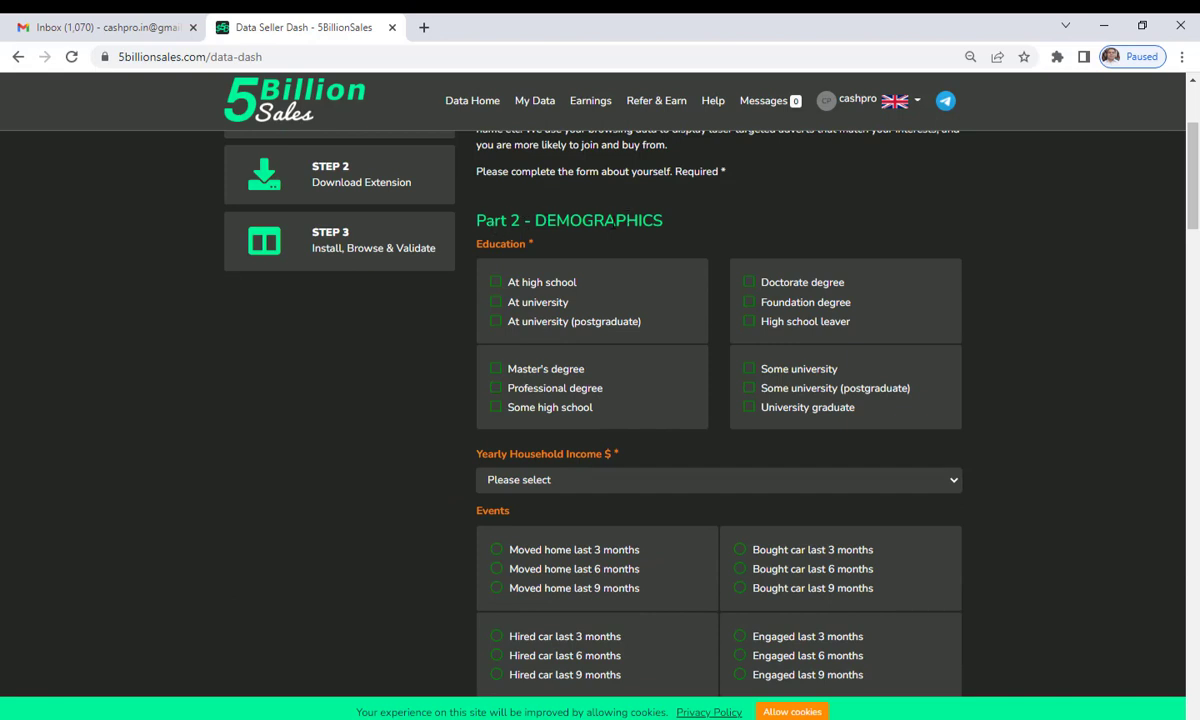
Step: Tick At high school, Doctorate degree and Some university, and set income to Below $1,000
left_click(498, 284)
left_click(750, 284)
left_click(749, 370)
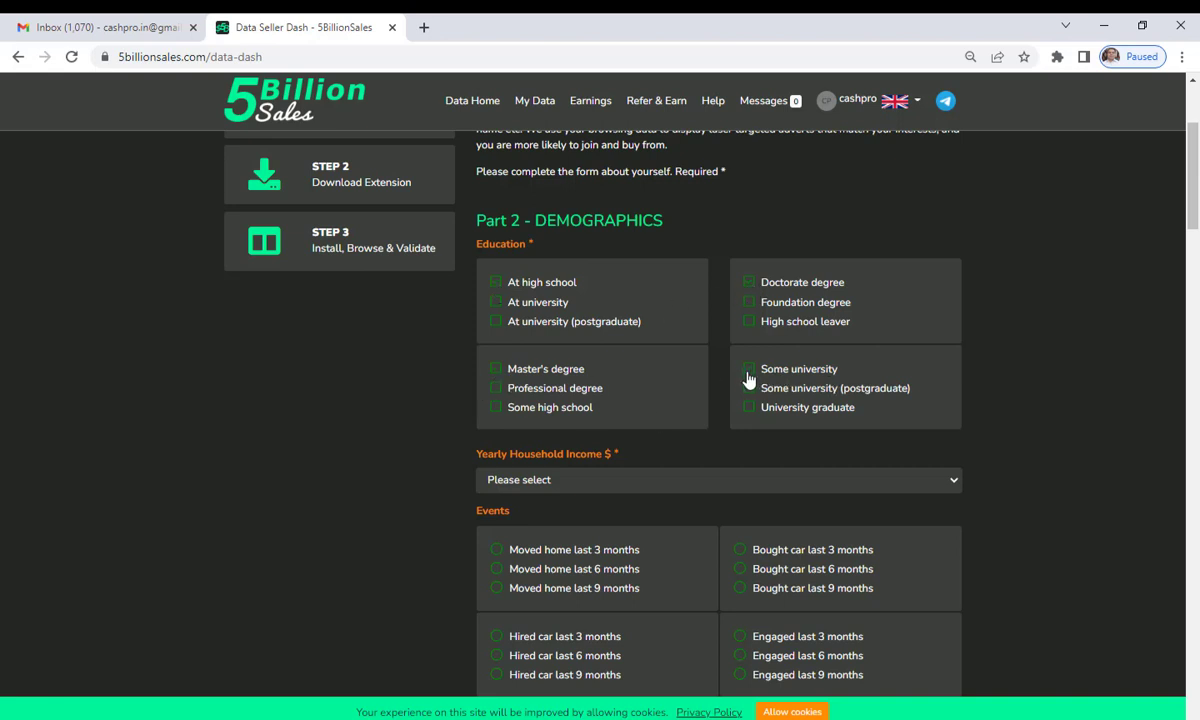
left_click(490, 481)
left_click(541, 518)
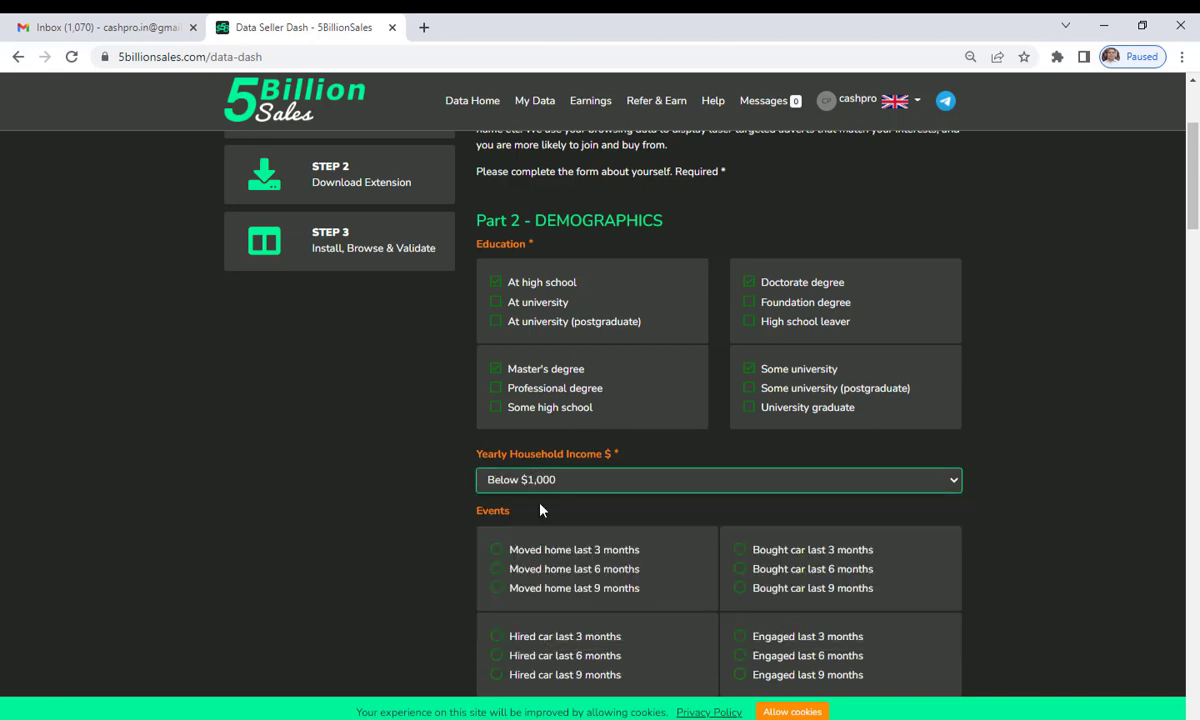
Step: Mark recent events: moved home, bought car, newlywed, separated, dog, cat, affiliate, MLM, Biz Opp, started business
left_click(505, 553)
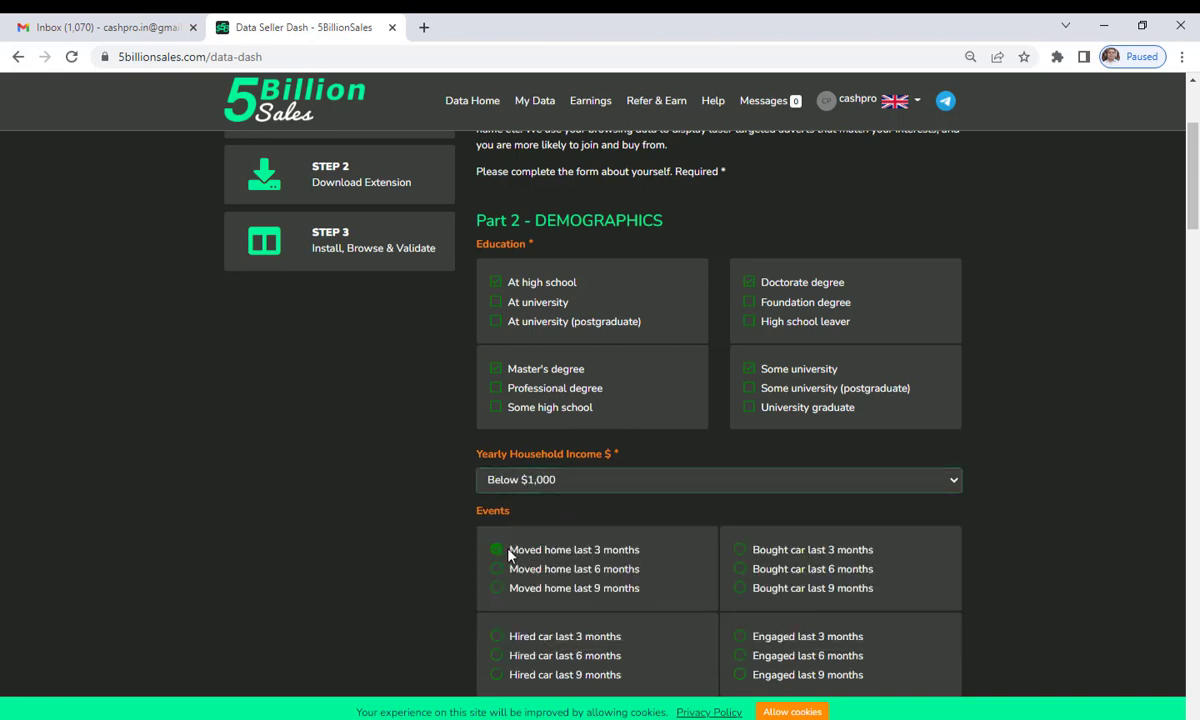
left_click(743, 553)
scroll(640, 590, "down", 2)
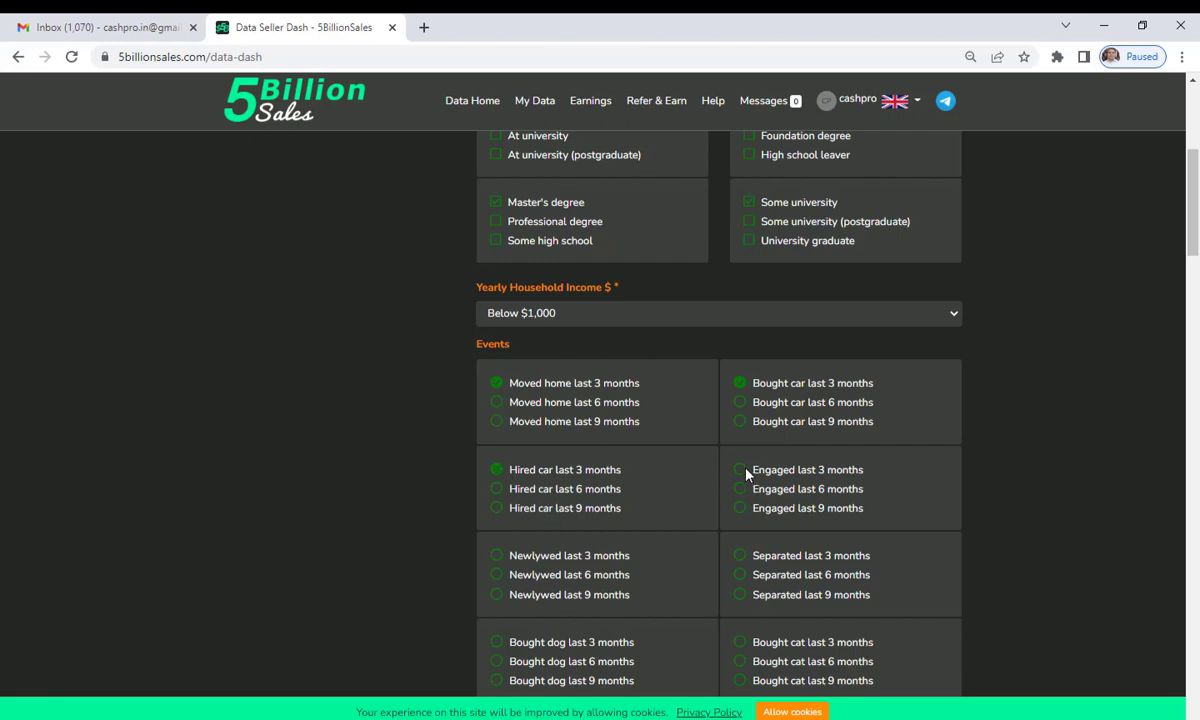
left_click(498, 555)
left_click(740, 557)
left_click(497, 642)
left_click(740, 643)
scroll(628, 586, "down", 3)
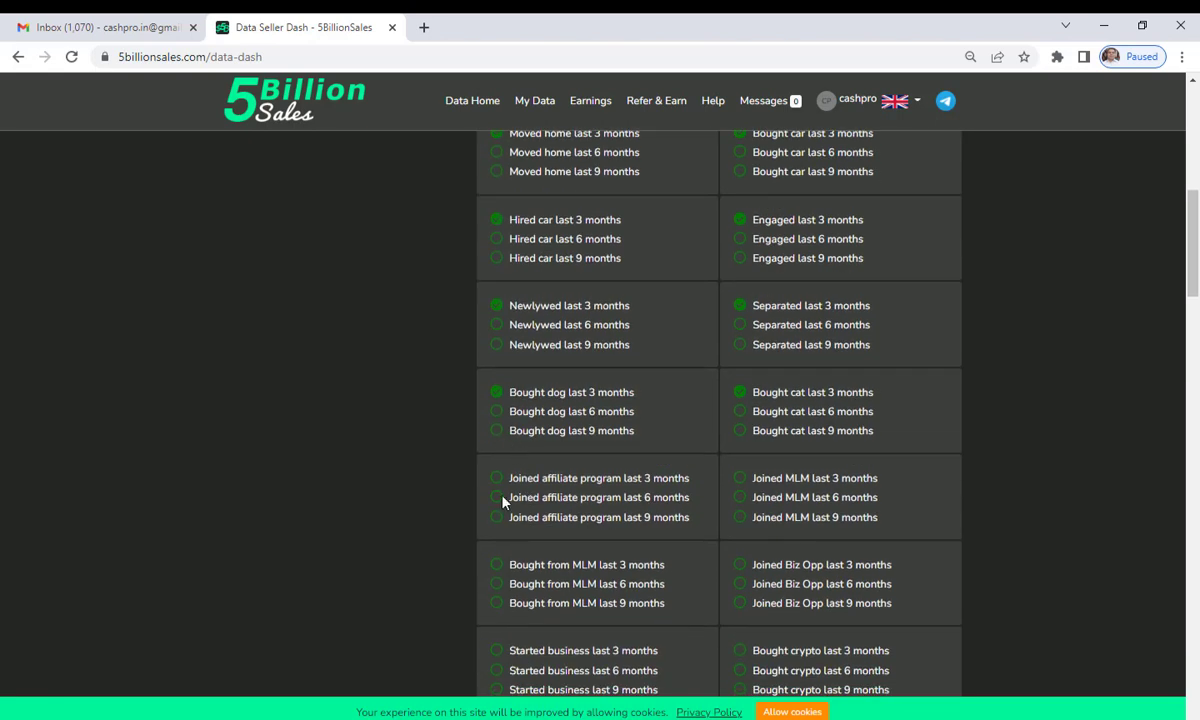
left_click(498, 479)
left_click(497, 590)
left_click(740, 588)
scroll(680, 625, "down", 3)
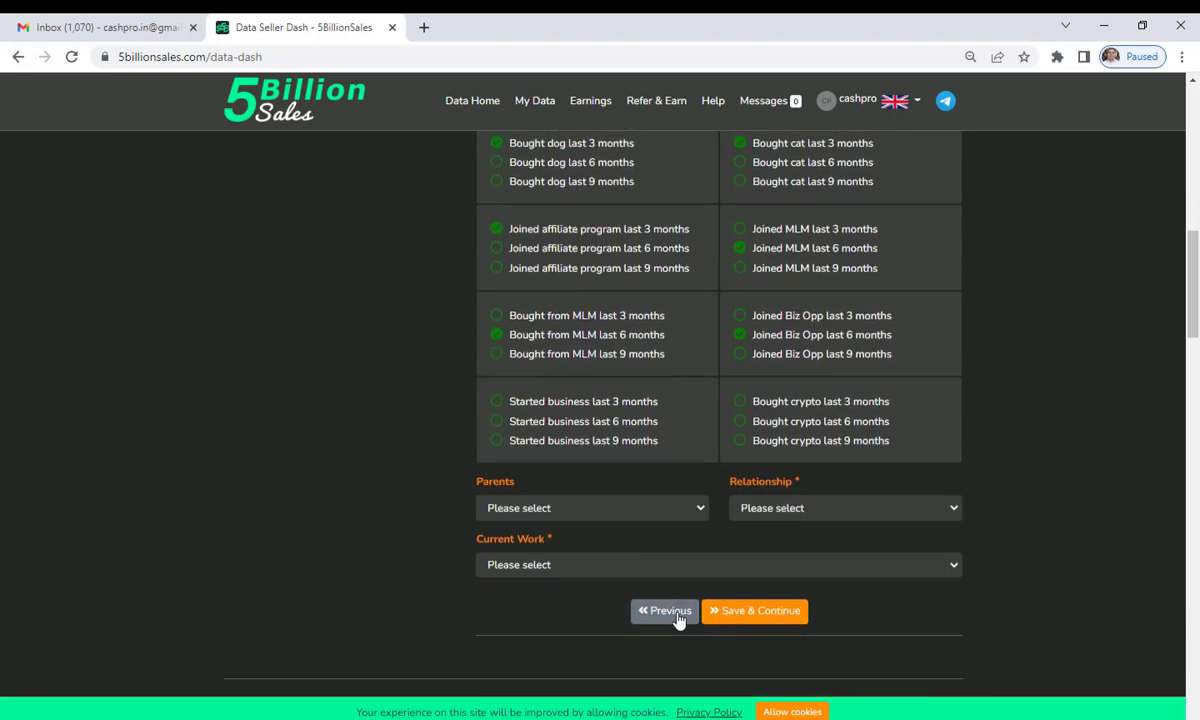
left_click(498, 402)
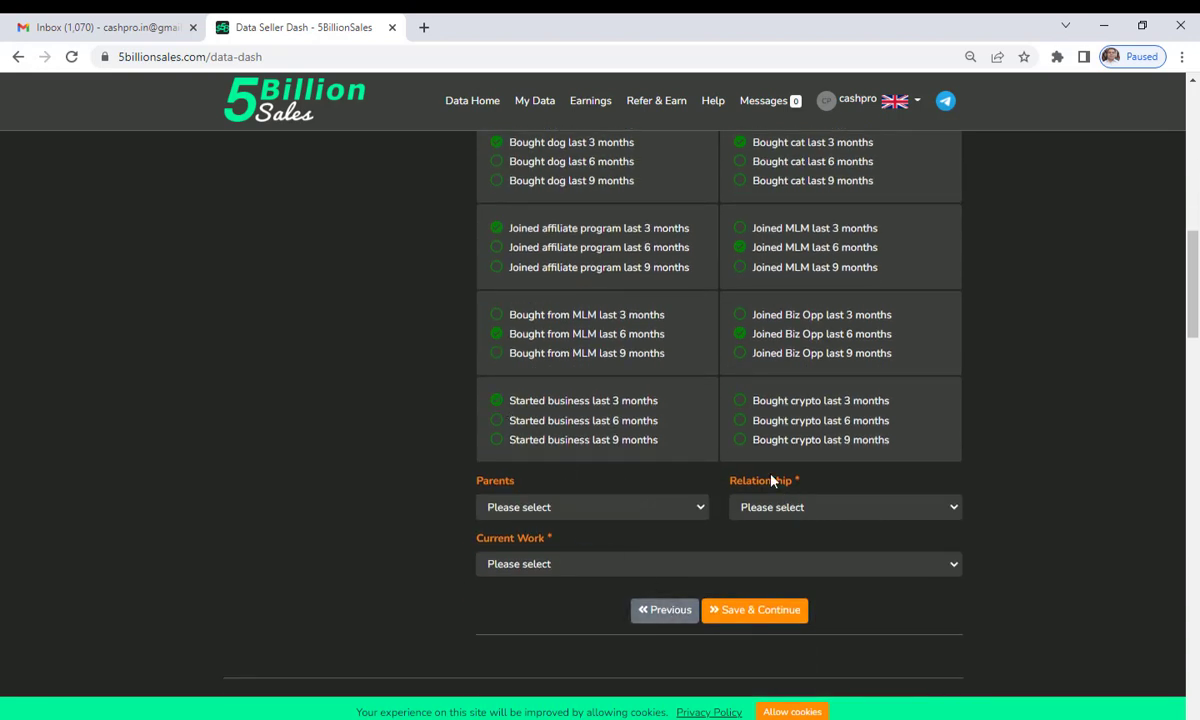
Step: Set Parents to Parent, Relationship to Married, Current Work to Business opportunities, and save
left_click(608, 515)
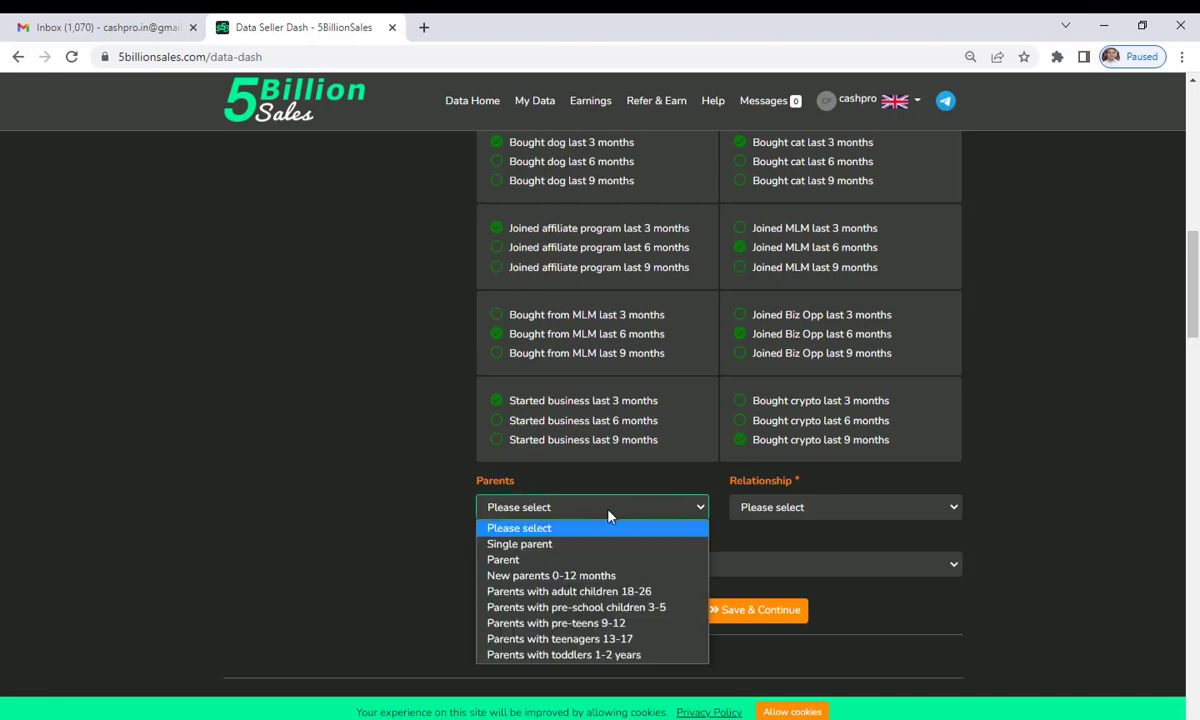
left_click(588, 560)
left_click(835, 508)
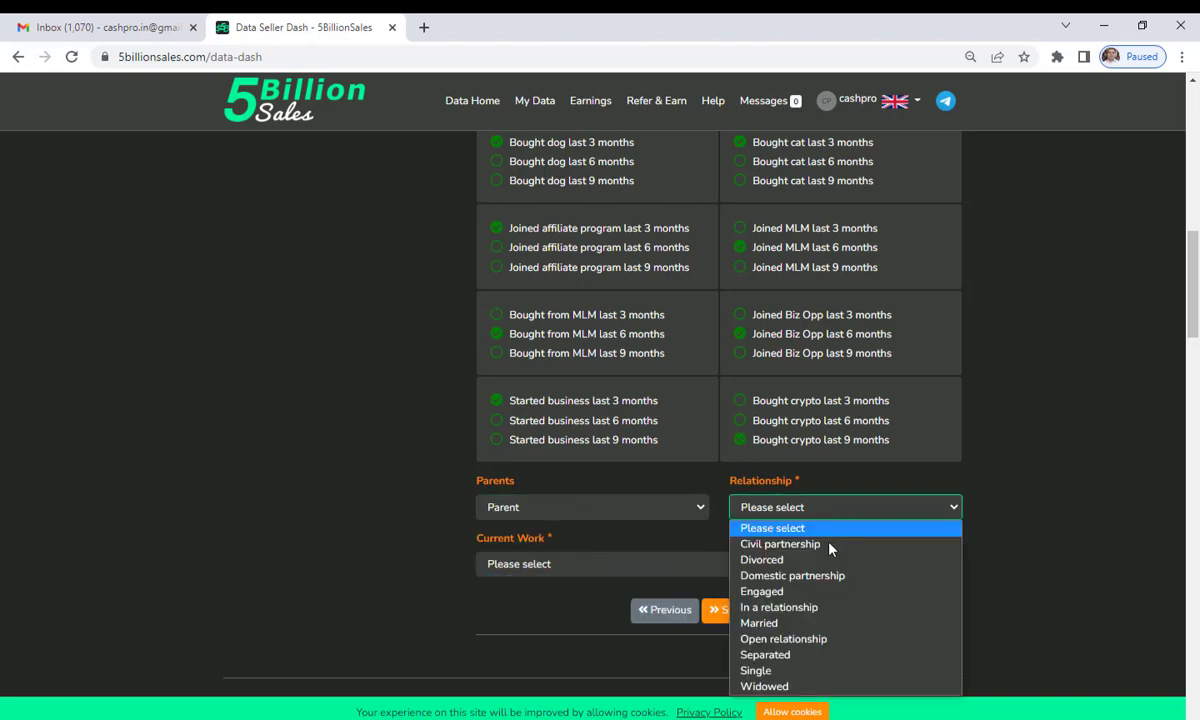
left_click(800, 624)
left_click(557, 564)
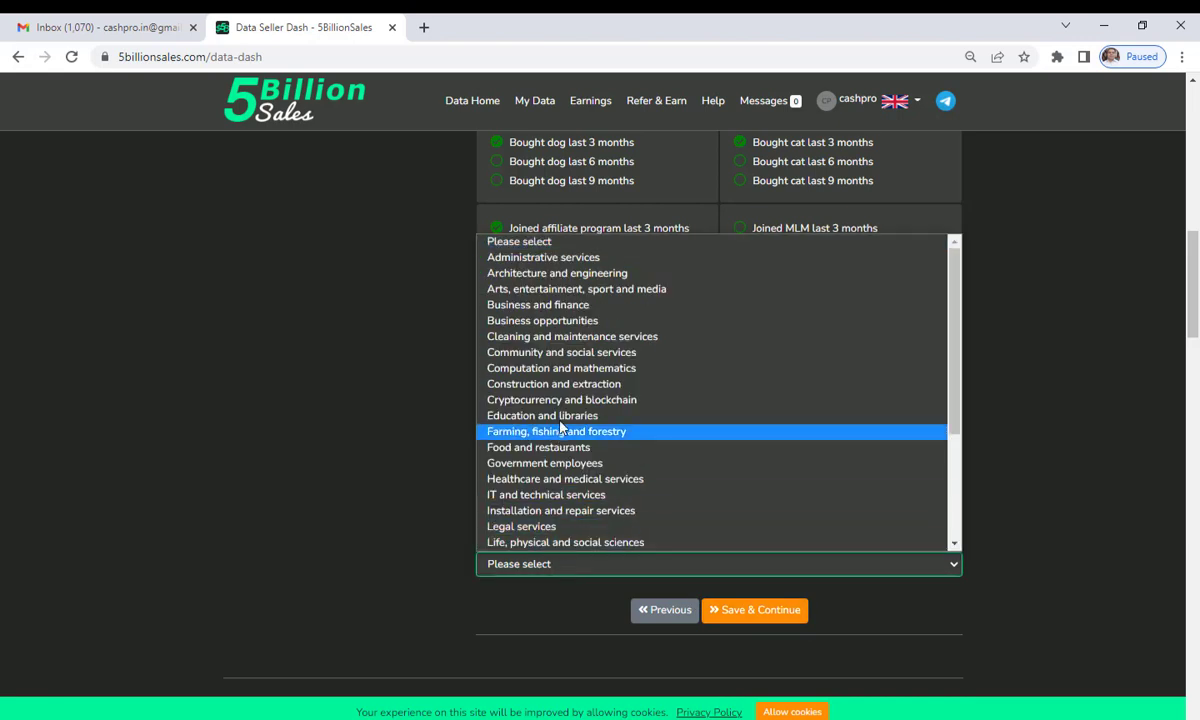
left_click(580, 324)
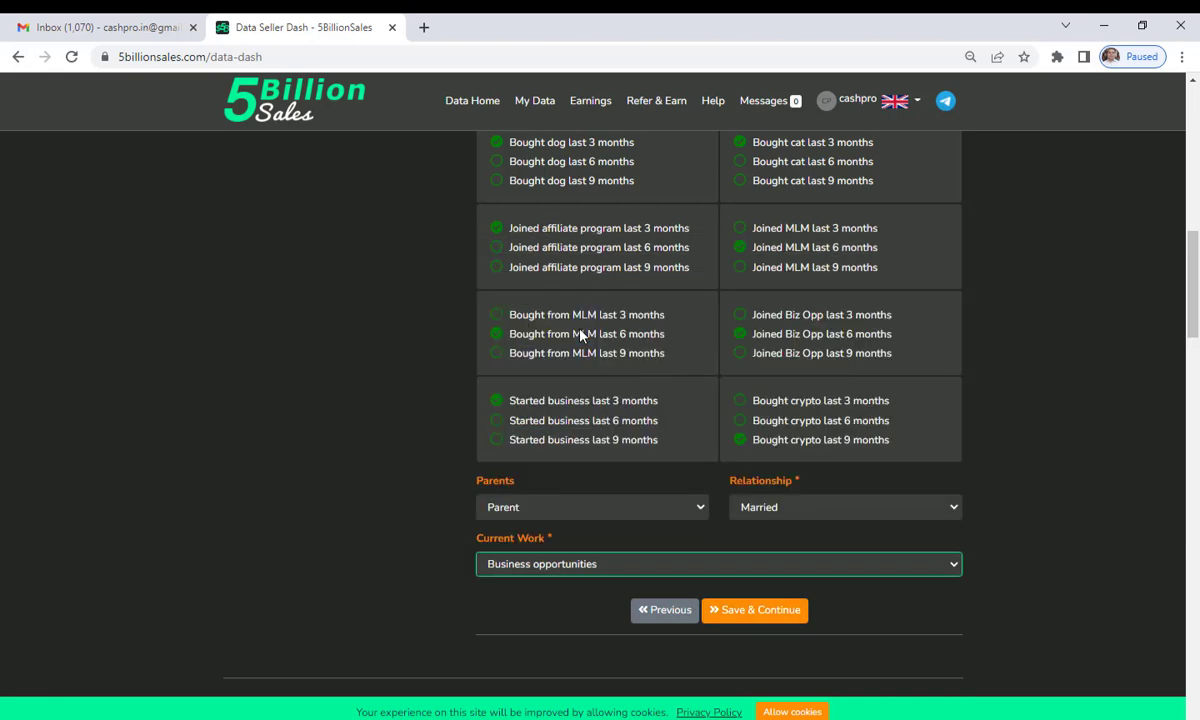
left_click(770, 622)
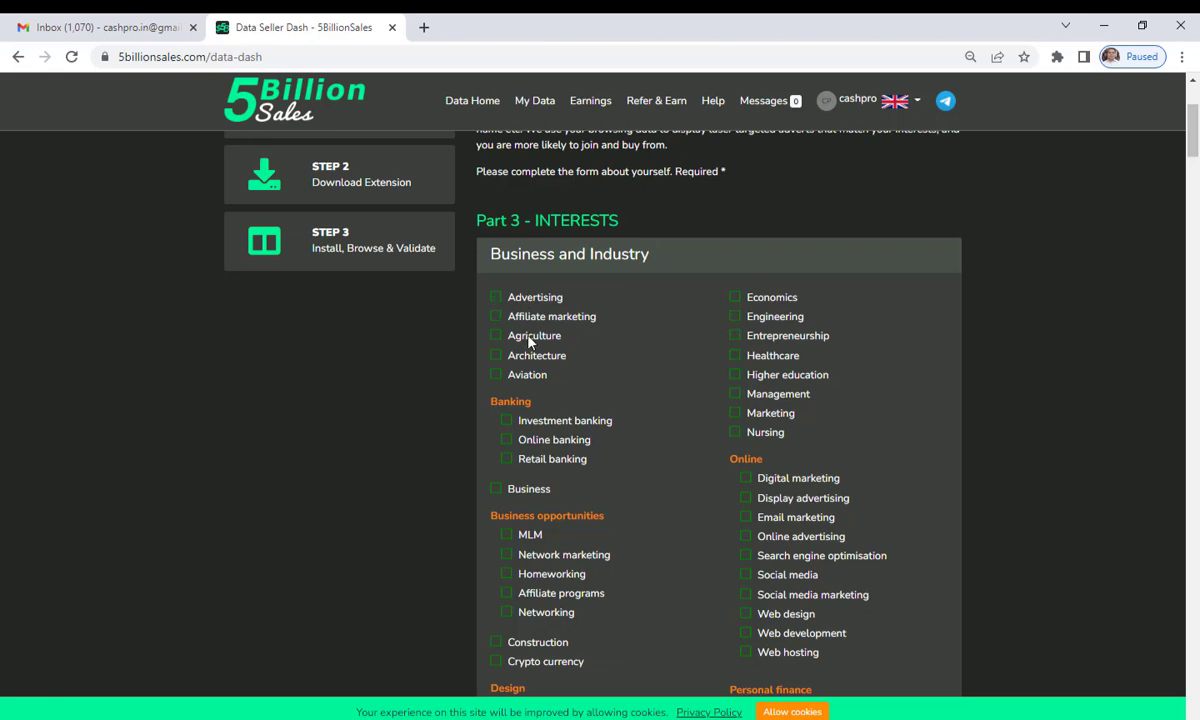
Step: Tick Investment banking, Digital marketing, MLM, Affiliate programs, Web hosting and Graphic design as interests
left_click(510, 421)
left_click(747, 479)
left_click(506, 537)
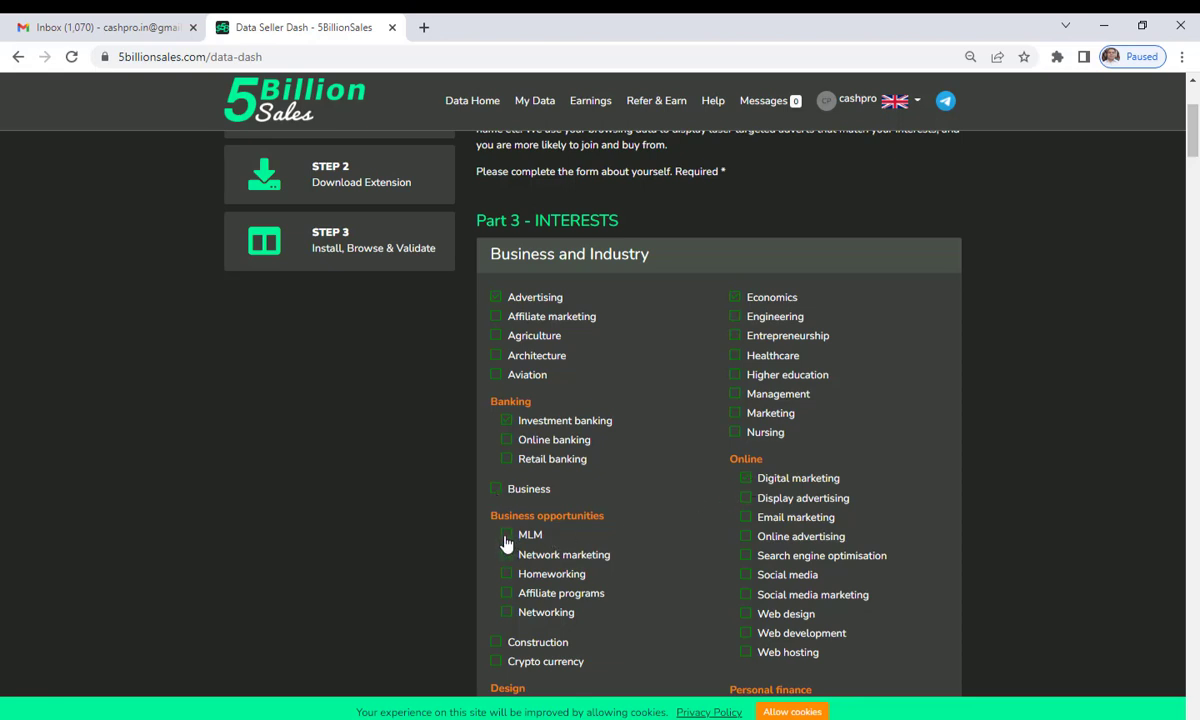
left_click(507, 594)
scroll(757, 605, "down", 1)
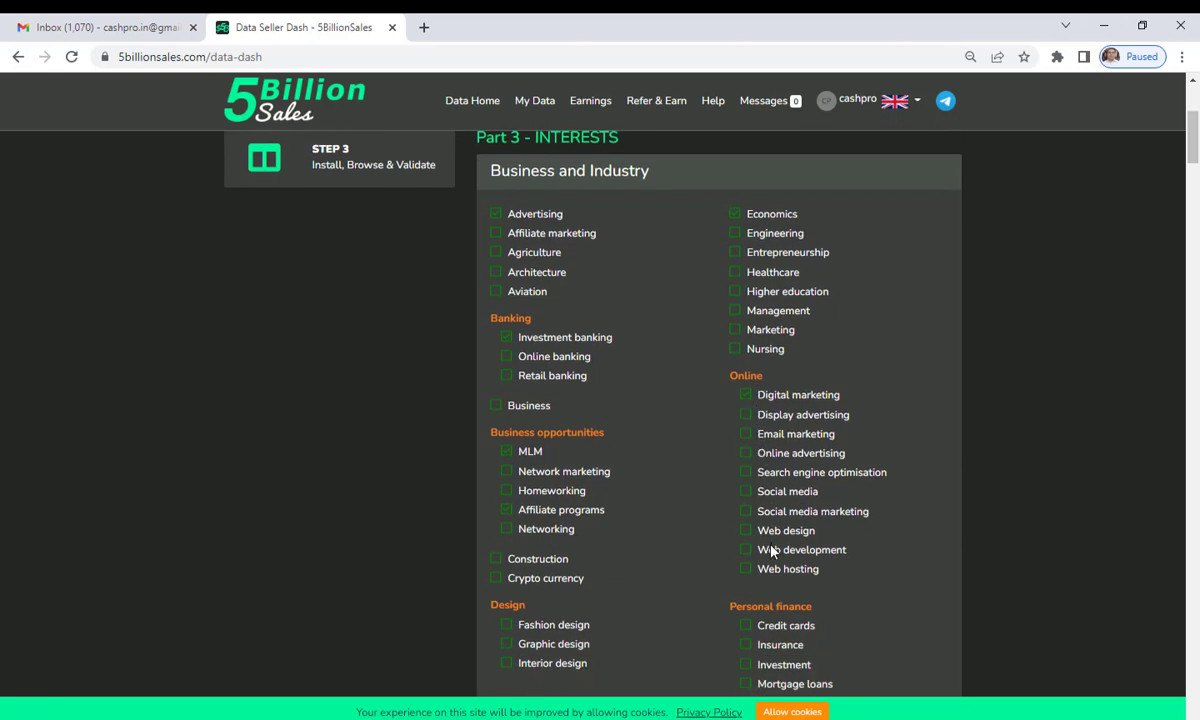
scroll(743, 576, "down", 2)
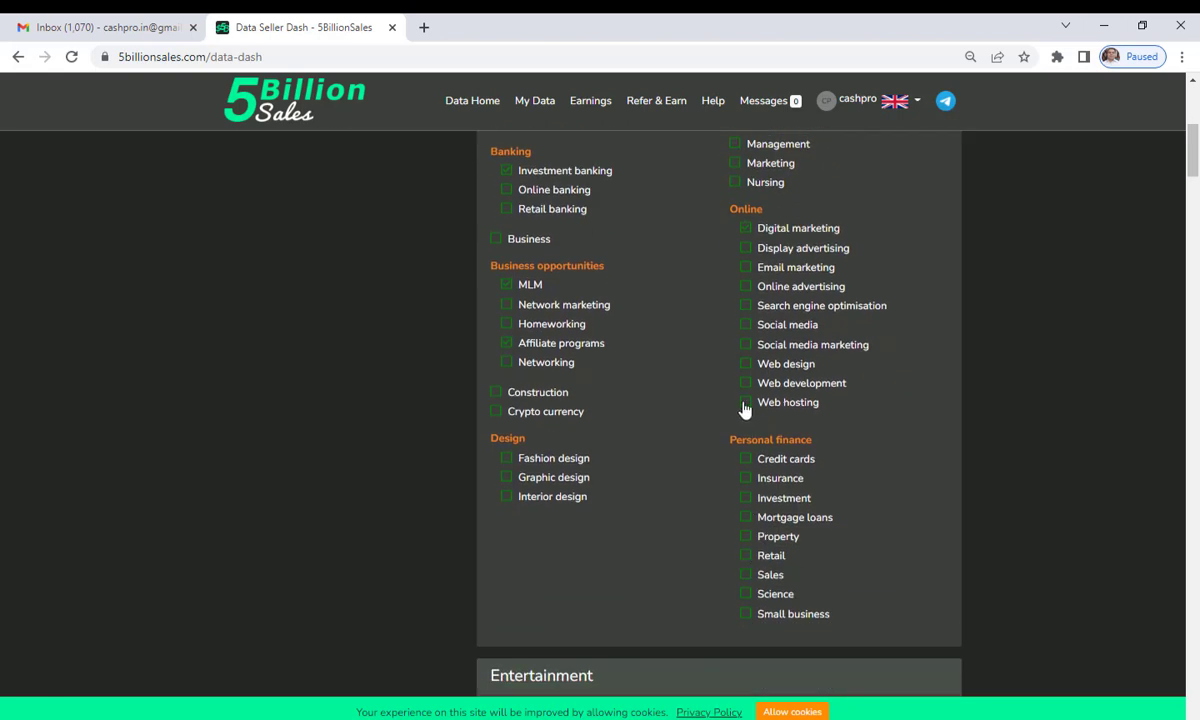
left_click(745, 406)
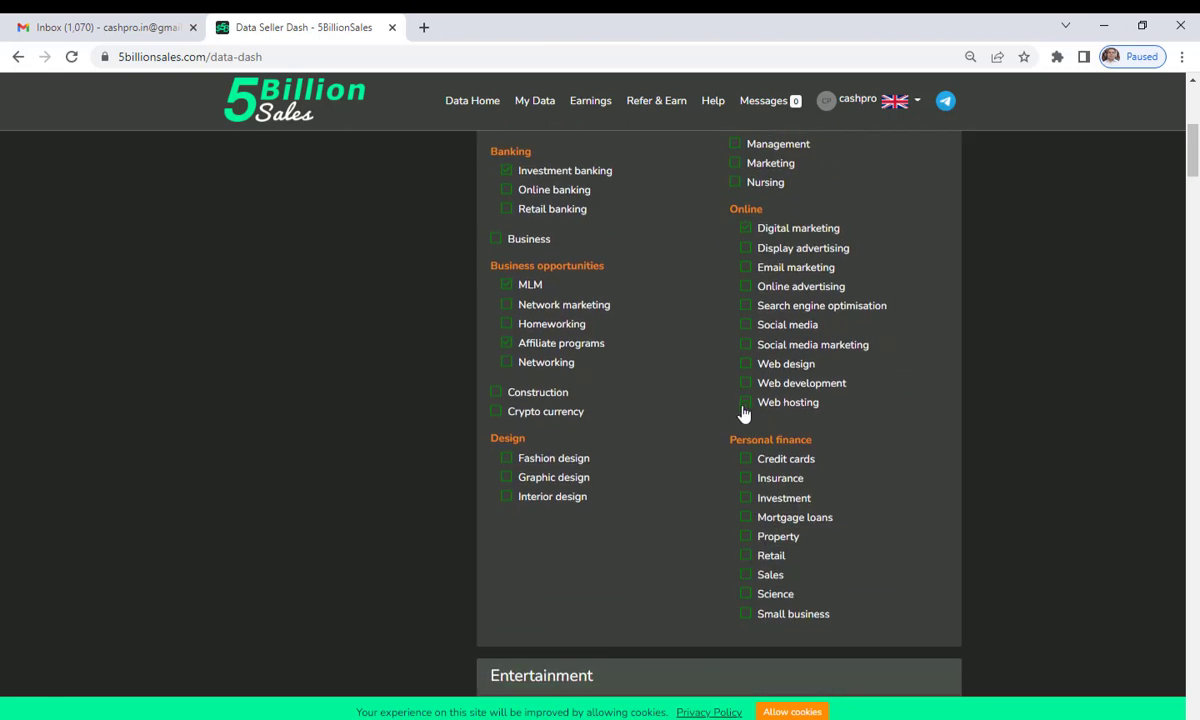
left_click(507, 479)
Step: Tick Action films, Hip hop music, Earn to play games, Role-playing games, TV comedies and Concerts
scroll(800, 555, "down", 1)
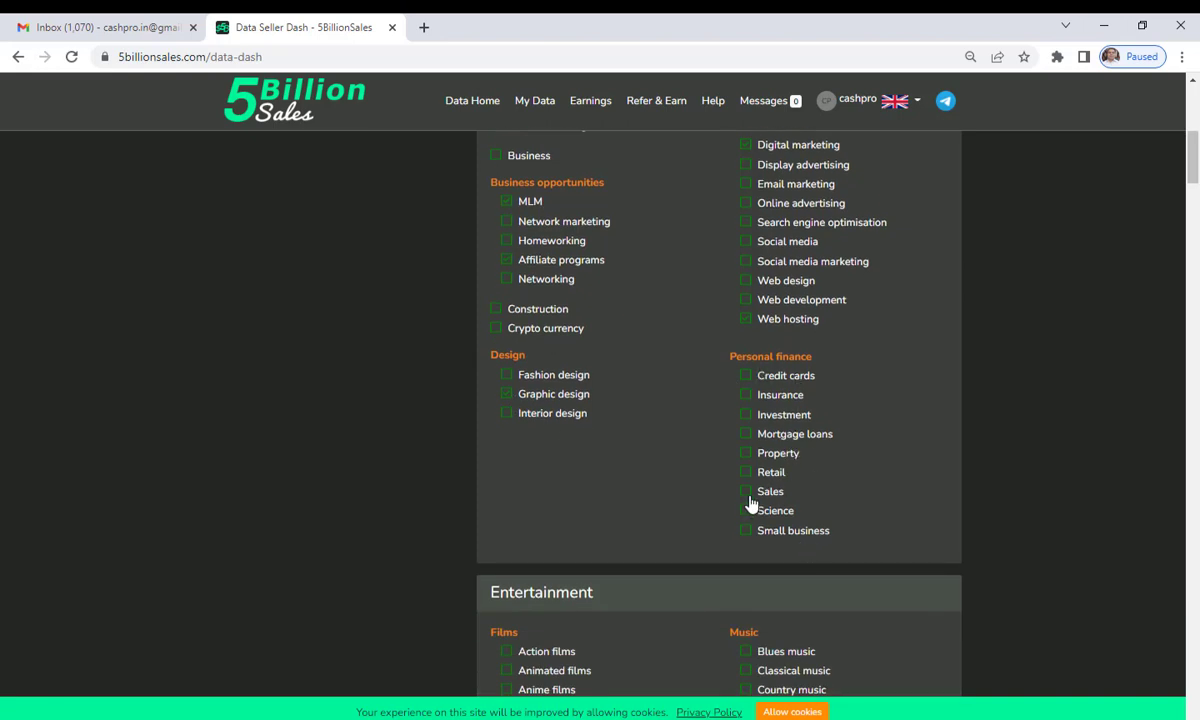
scroll(752, 502, "down", 3)
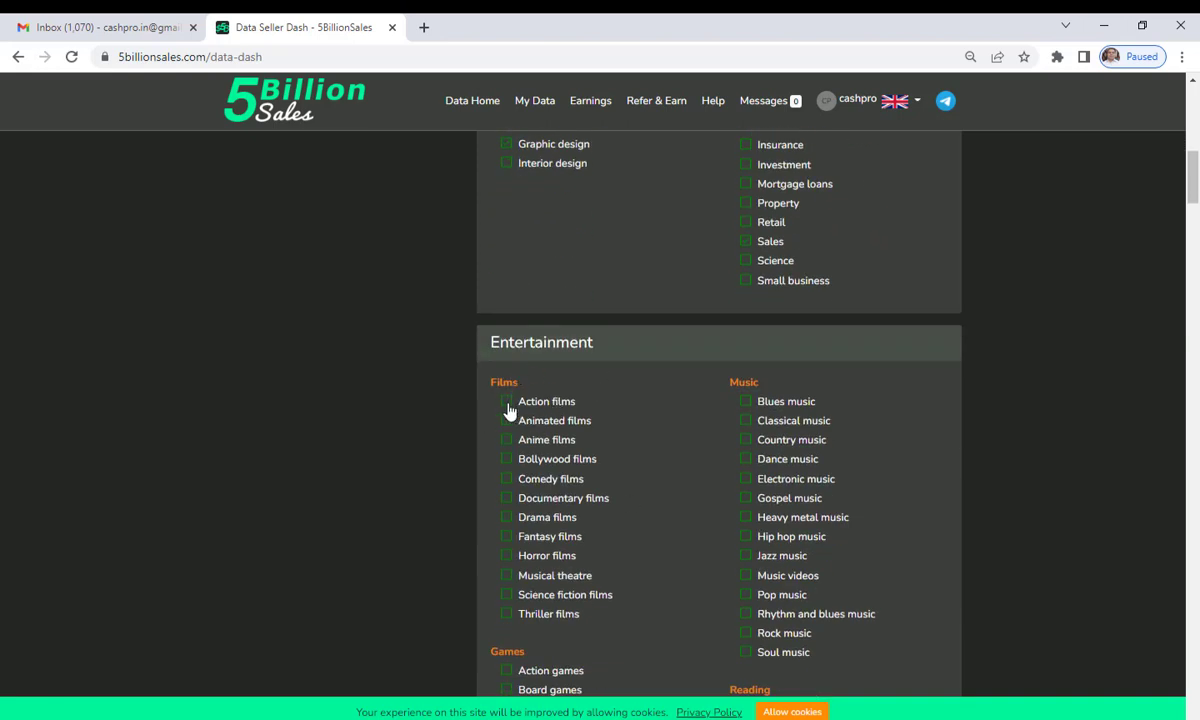
left_click(508, 404)
left_click(746, 540)
scroll(565, 600, "down", 3)
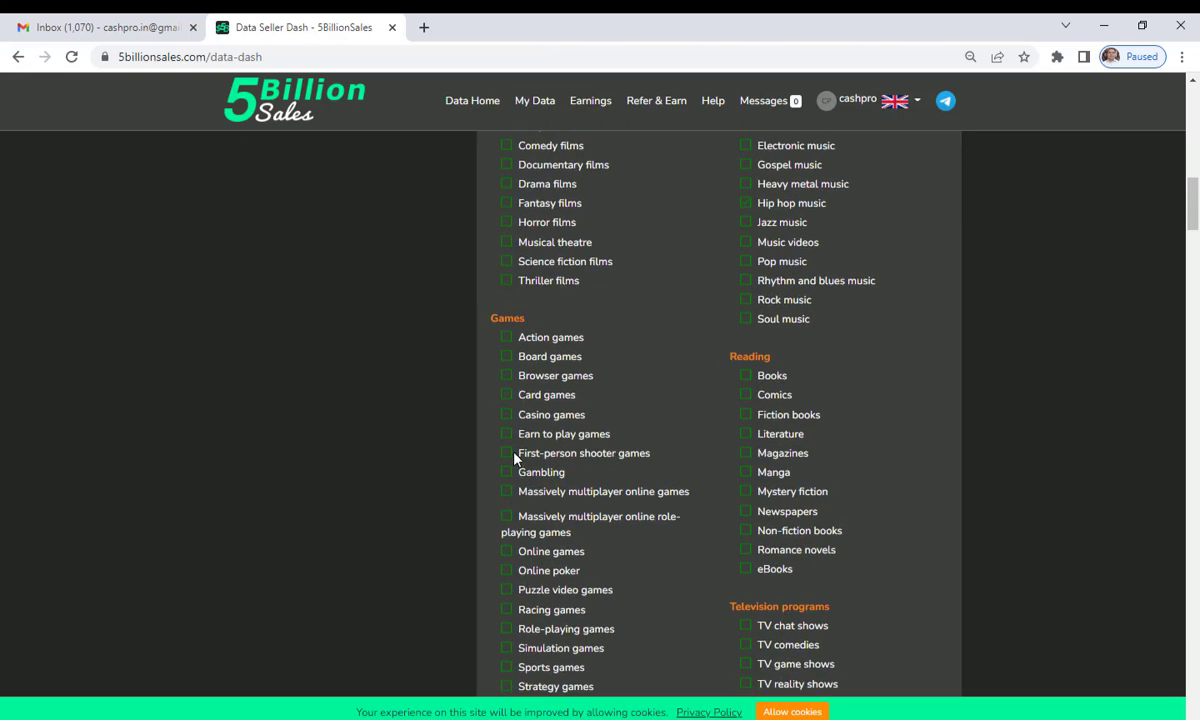
left_click(508, 436)
scroll(686, 553, "down", 3)
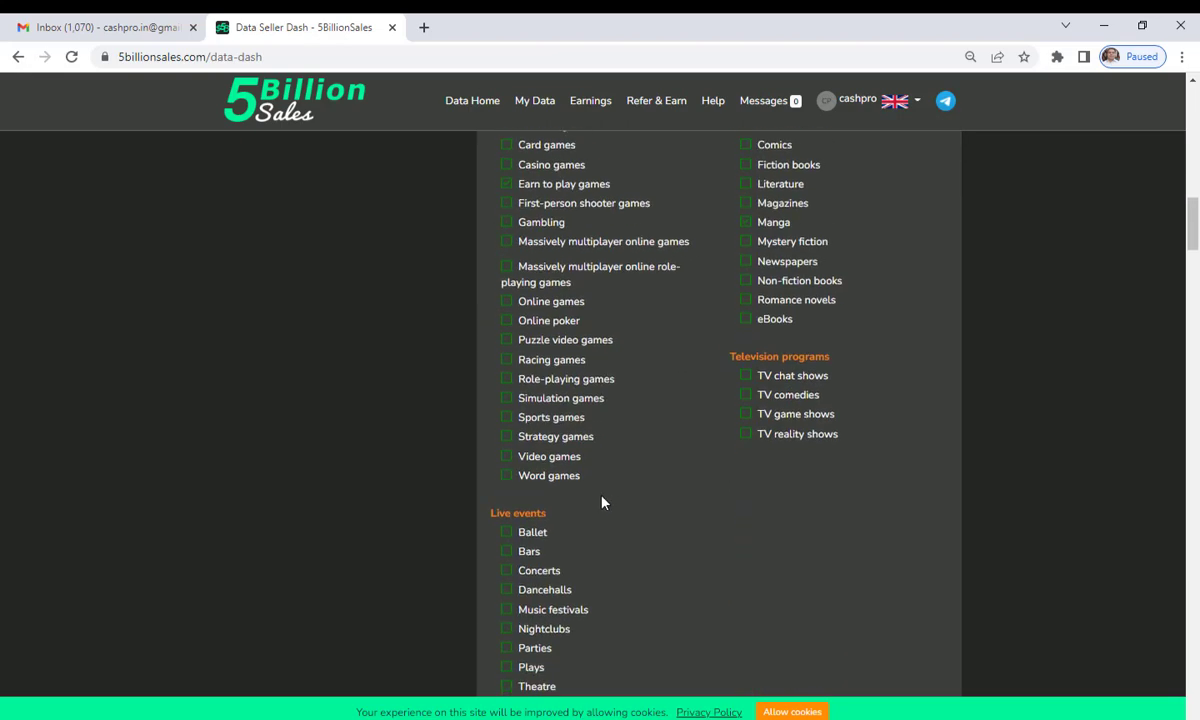
left_click(506, 380)
left_click(746, 395)
scroll(522, 520, "down", 1)
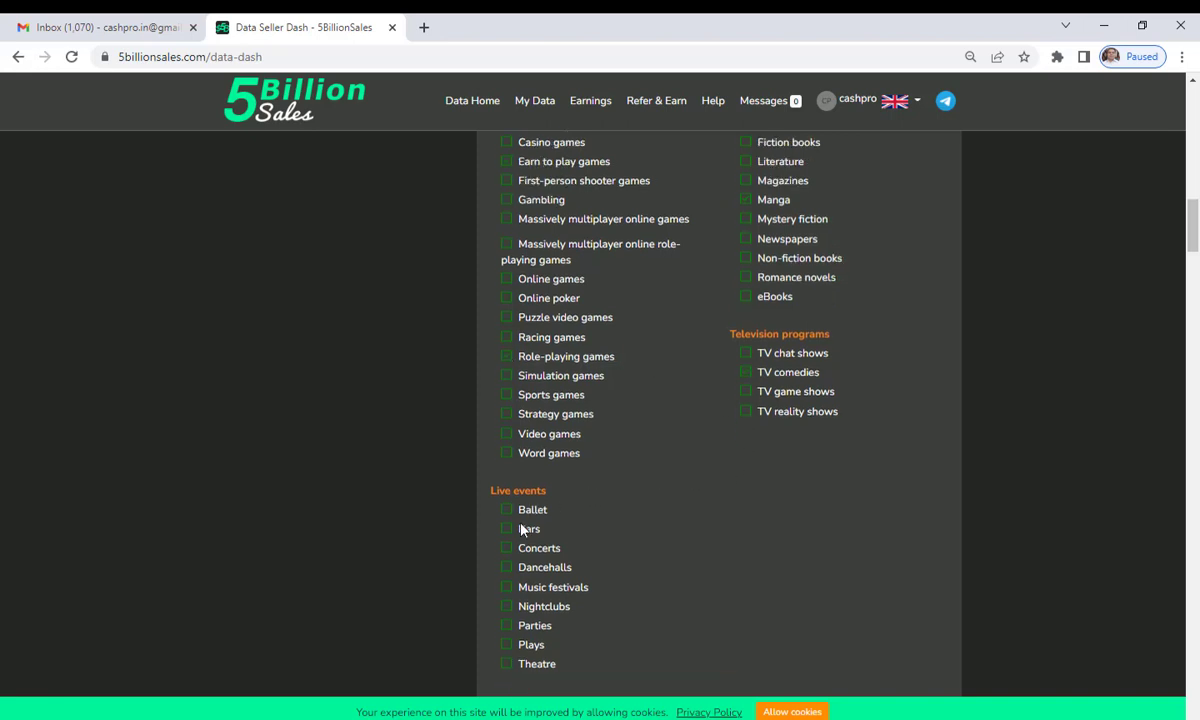
scroll(522, 530, "down", 2)
left_click(508, 404)
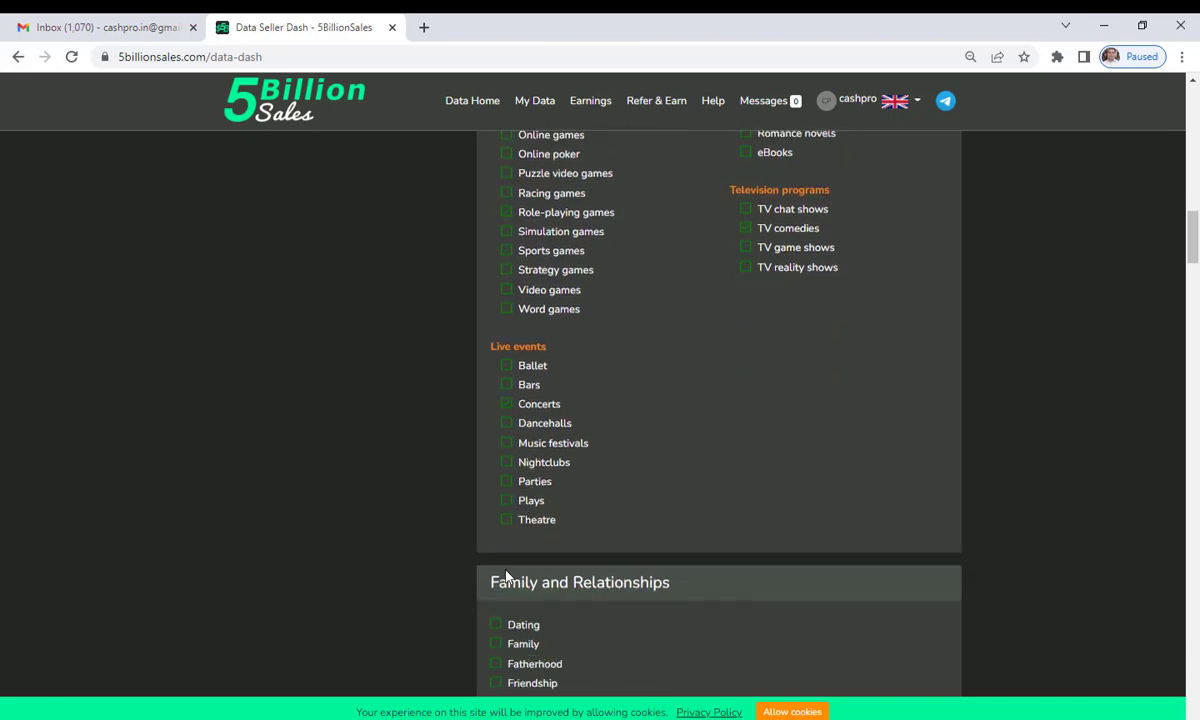
Step: Tick Fatherhood, Beer, Coffee, Recipes, Fast food and Latin American cuisine as interests
scroll(506, 577, "down", 3)
left_click(497, 414)
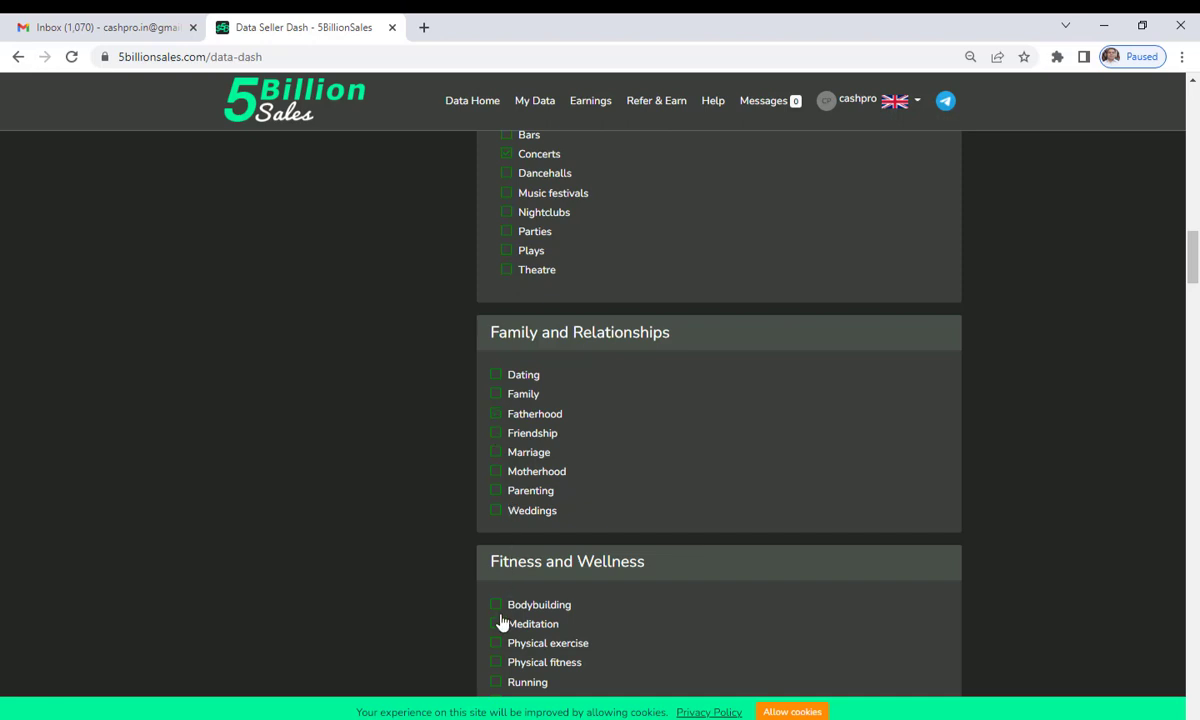
scroll(505, 610, "down", 4)
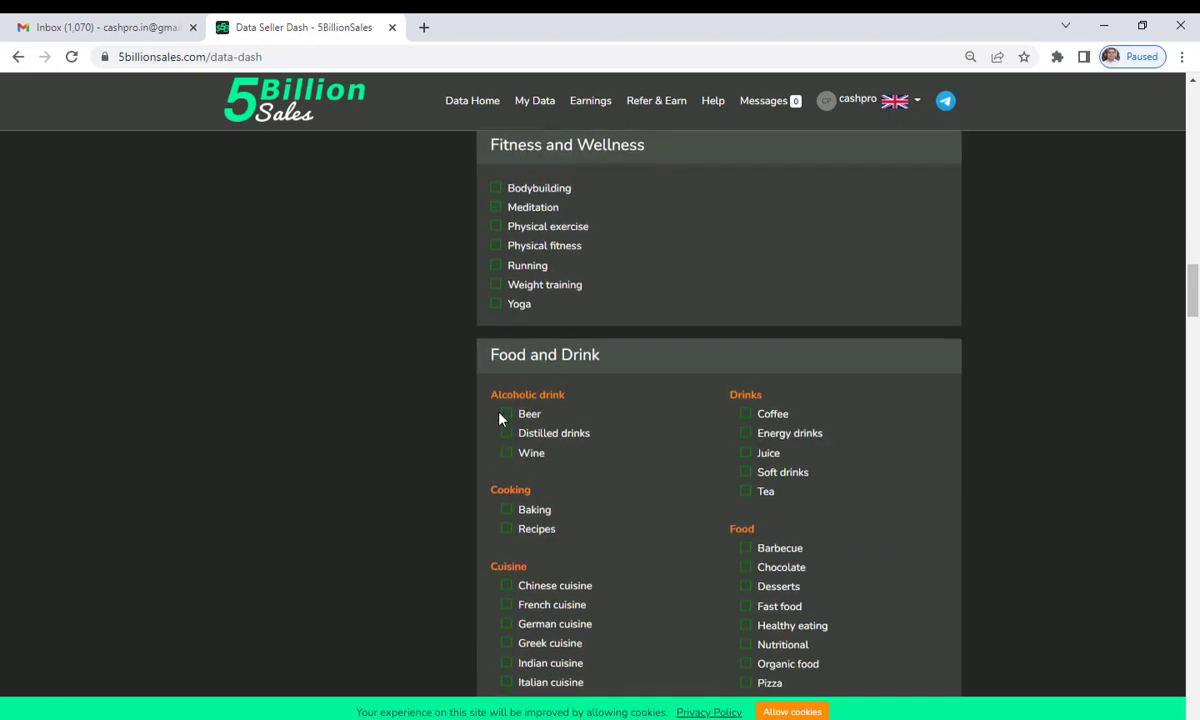
left_click(507, 414)
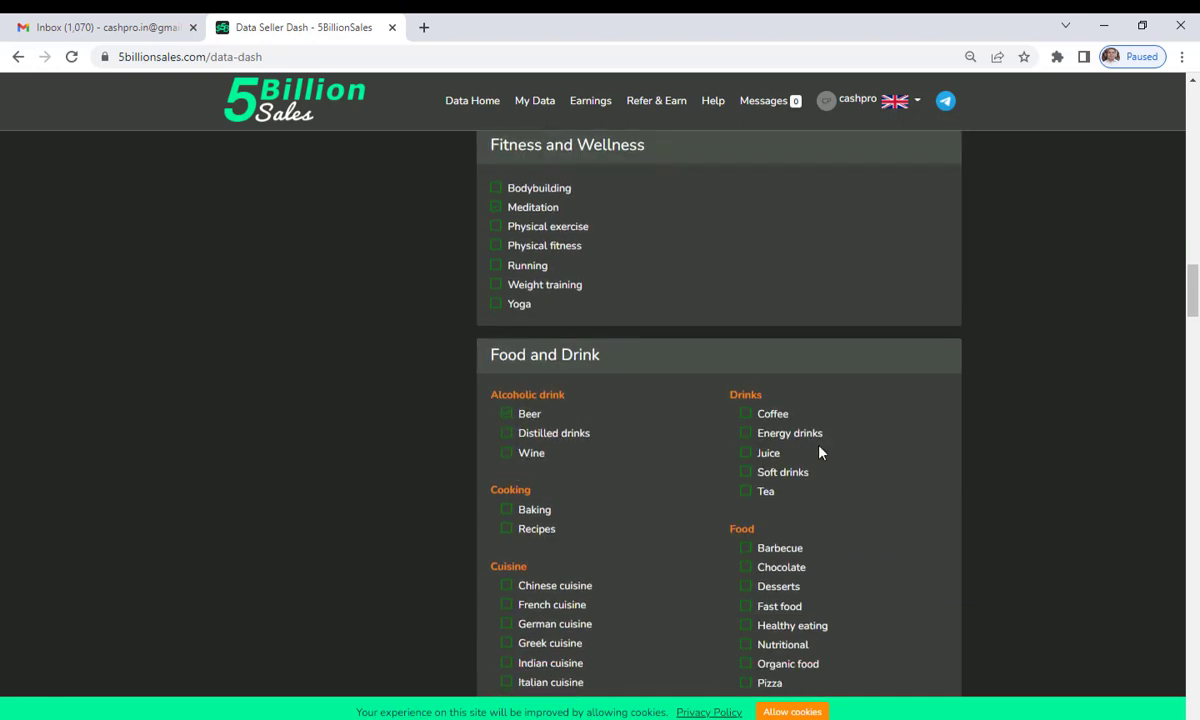
left_click(746, 413)
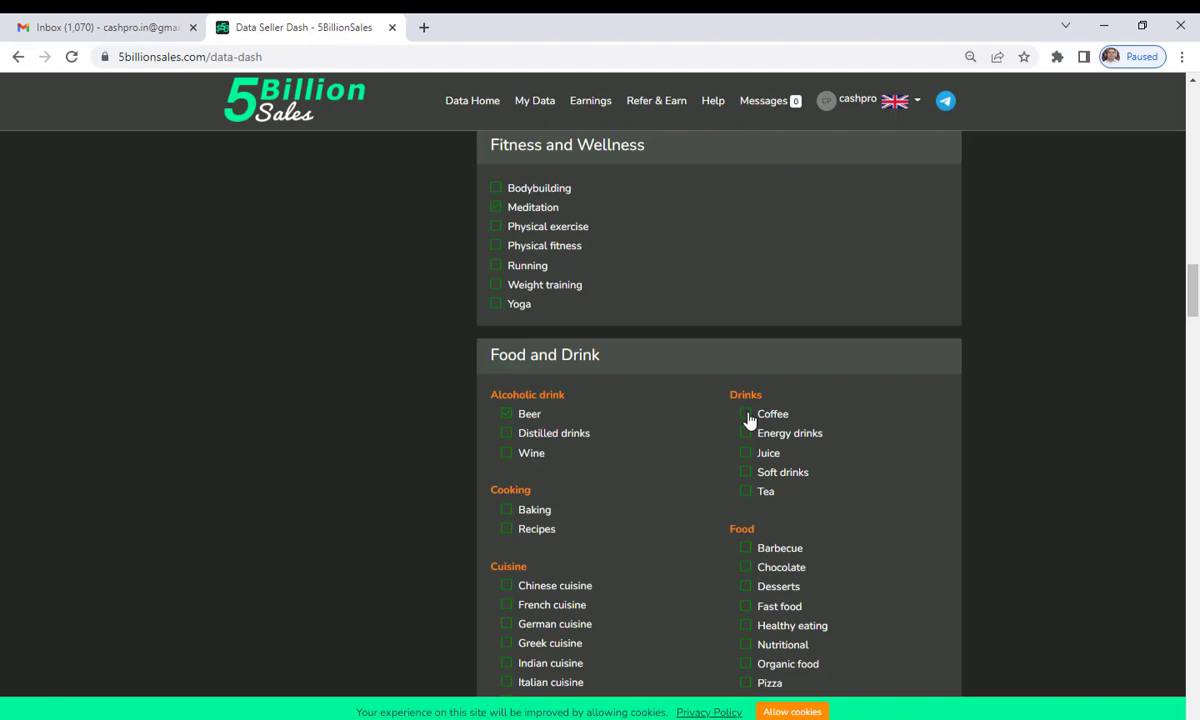
left_click(506, 530)
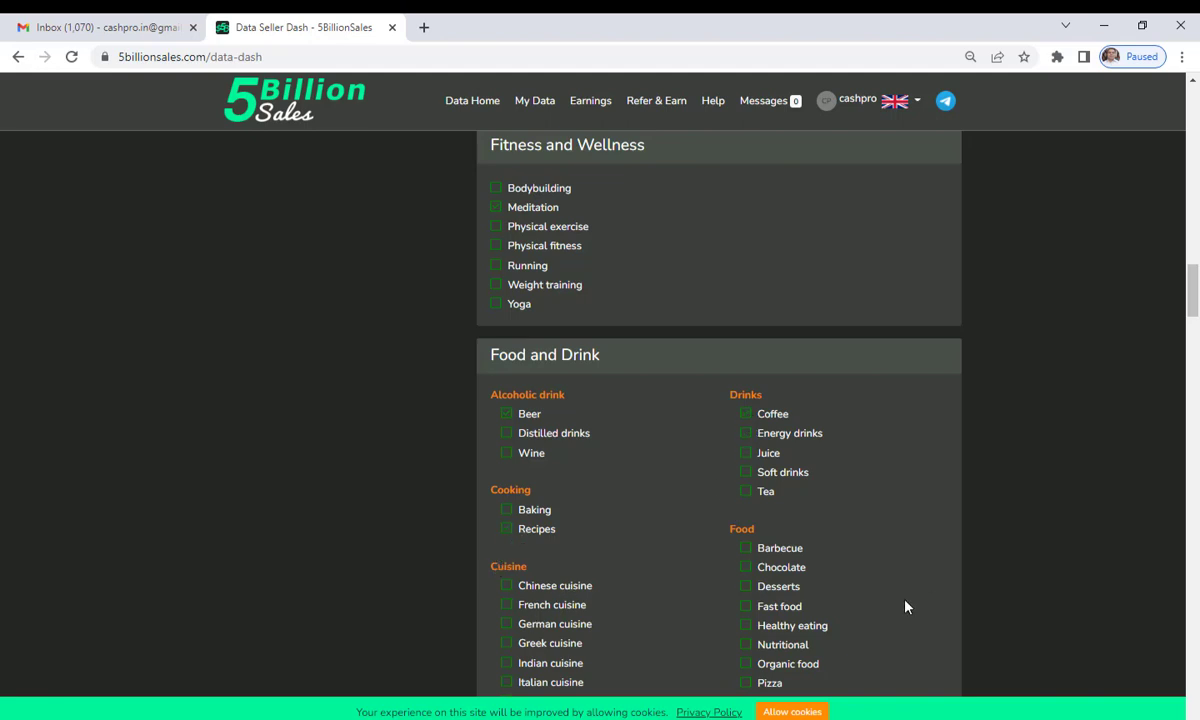
left_click(745, 607)
scroll(560, 623, "down", 3)
left_click(512, 411)
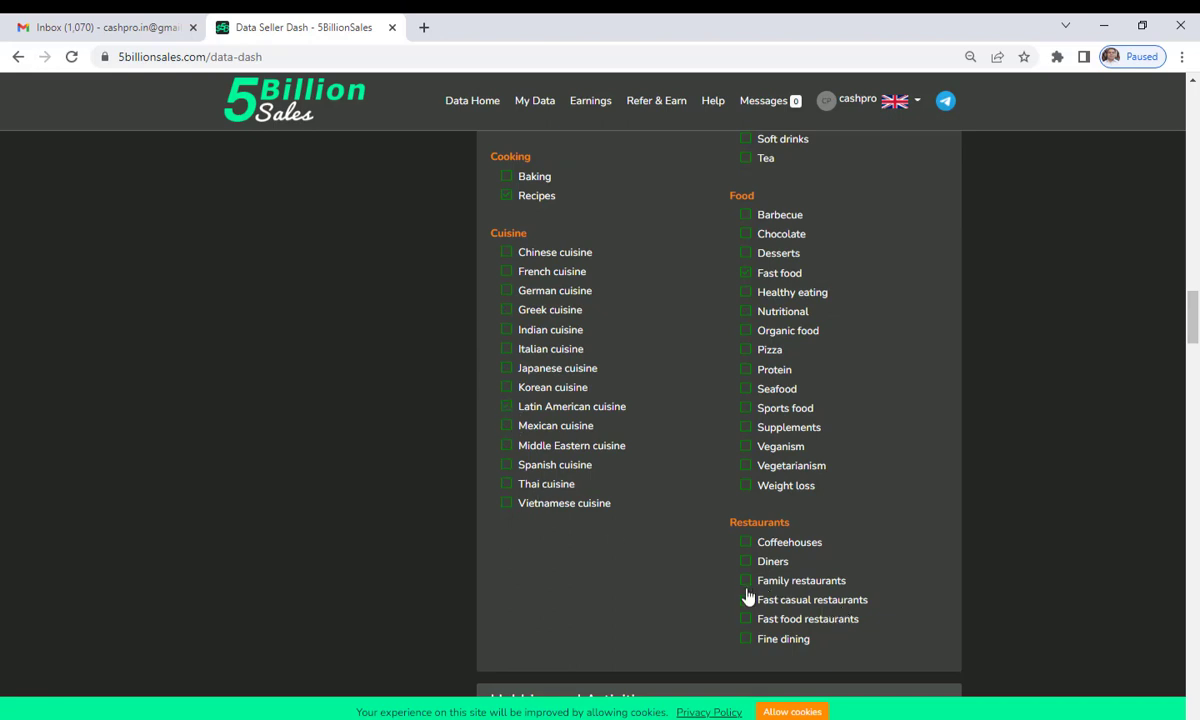
Step: Tick Crafts, Religion, Air travel, Boats, Coupons and Jewellery, then save the interests
scroll(721, 602, "down", 1)
scroll(721, 602, "down", 2)
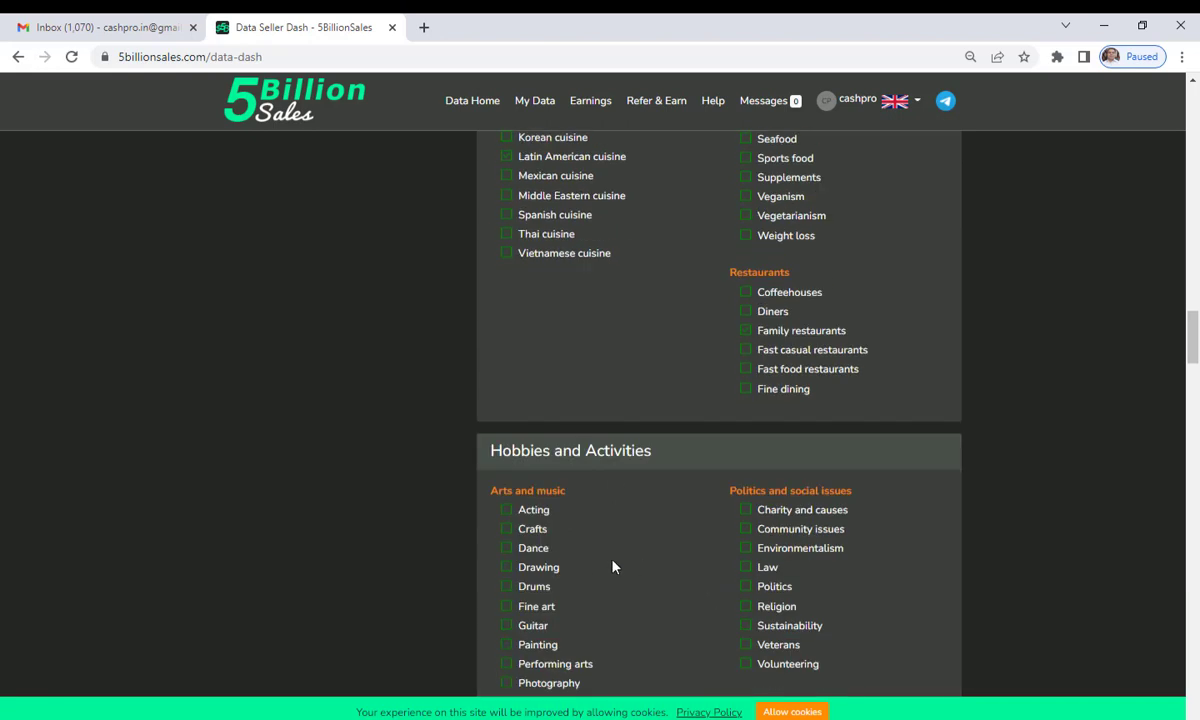
left_click(506, 529)
left_click(745, 606)
scroll(668, 630, "down", 3)
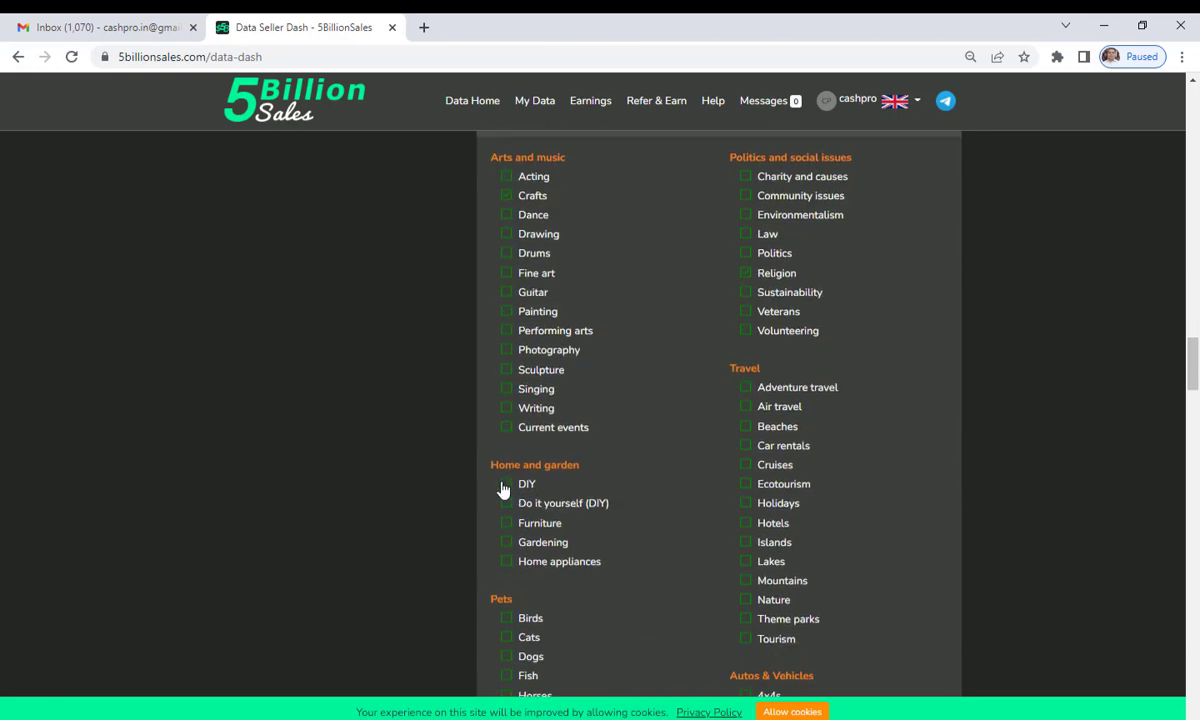
left_click(746, 408)
scroll(716, 663, "down", 3)
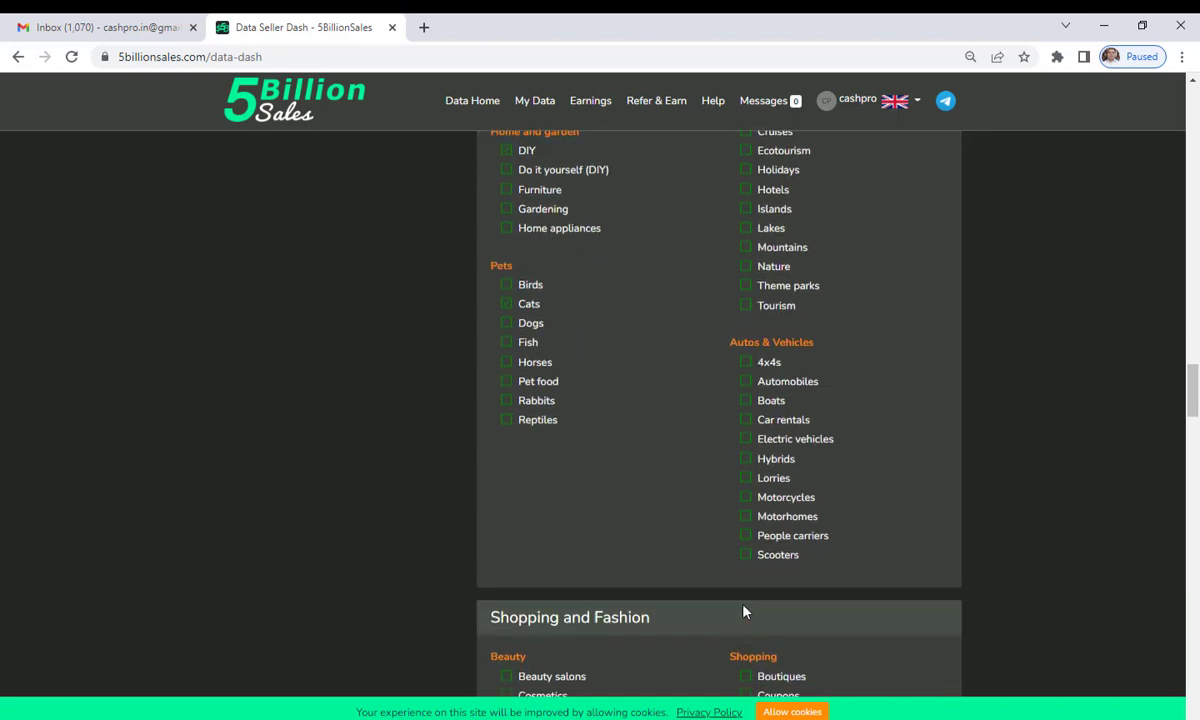
left_click(746, 401)
scroll(680, 530, "down", 2)
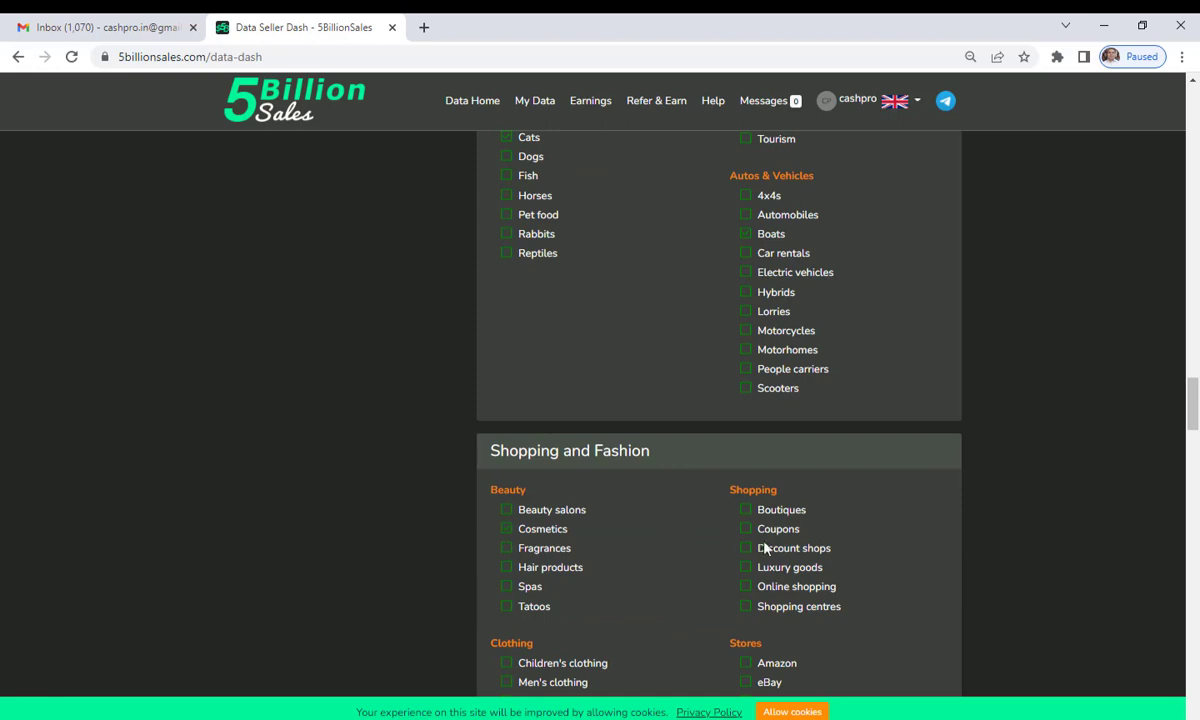
left_click(746, 530)
scroll(702, 576, "down", 3)
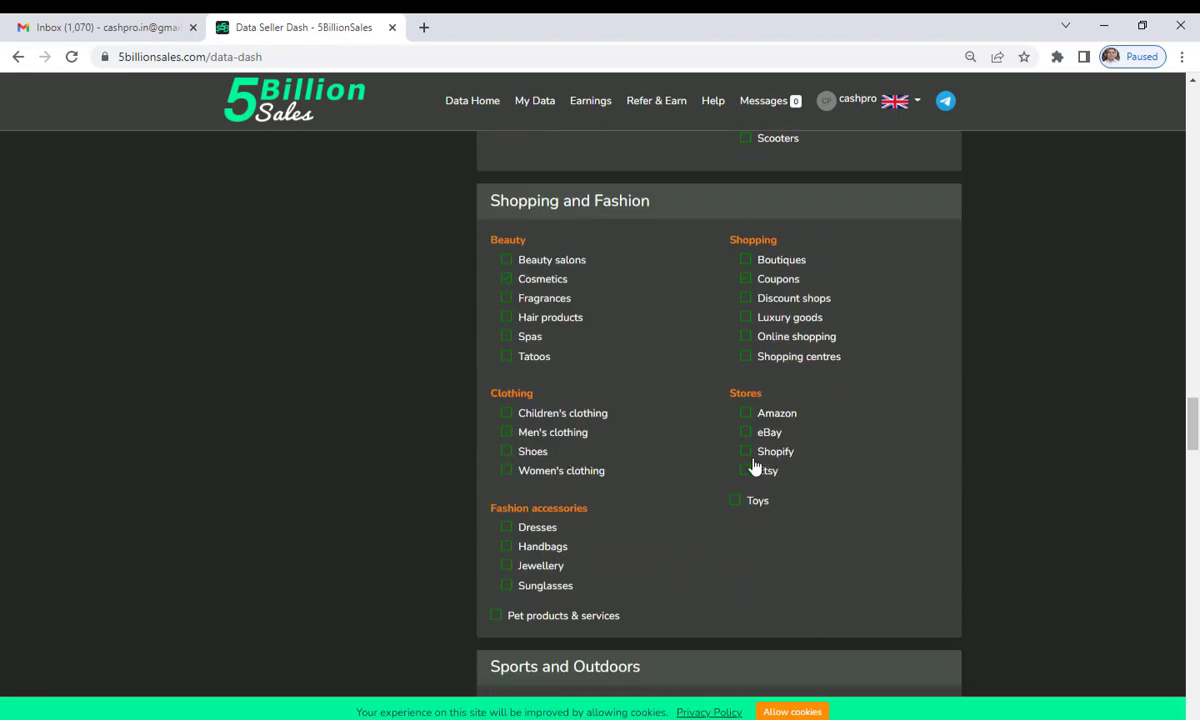
left_click(508, 567)
scroll(597, 579, "down", 3)
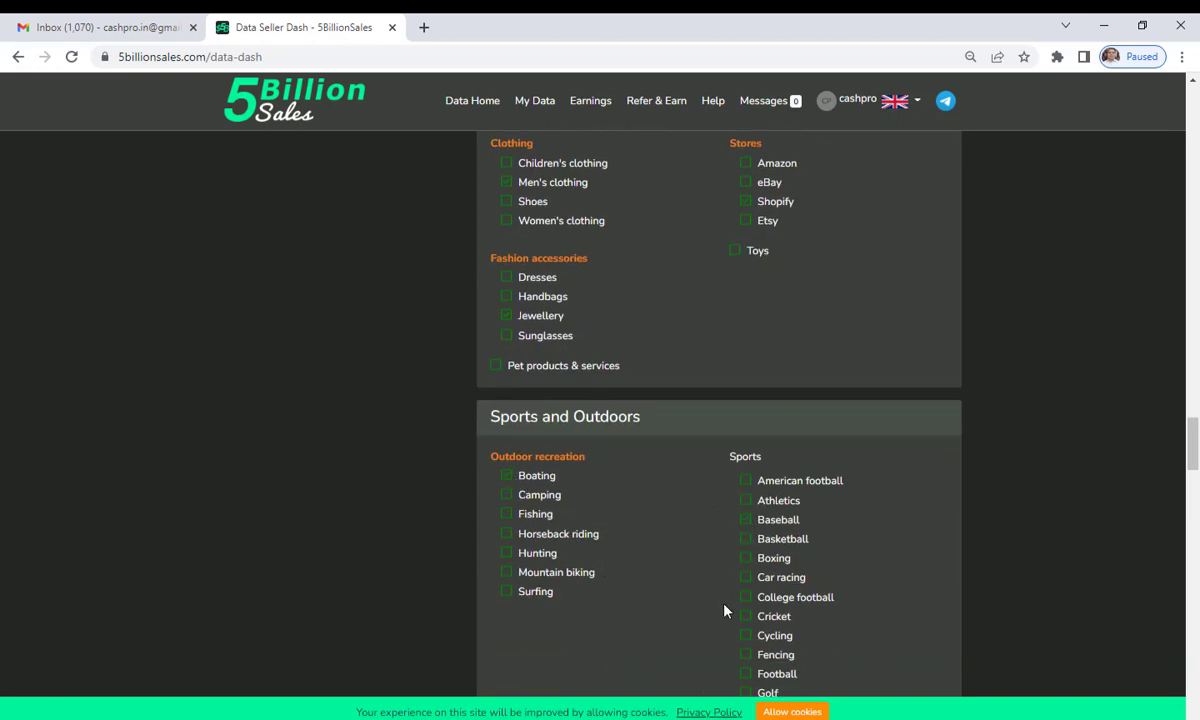
scroll(726, 611, "down", 6)
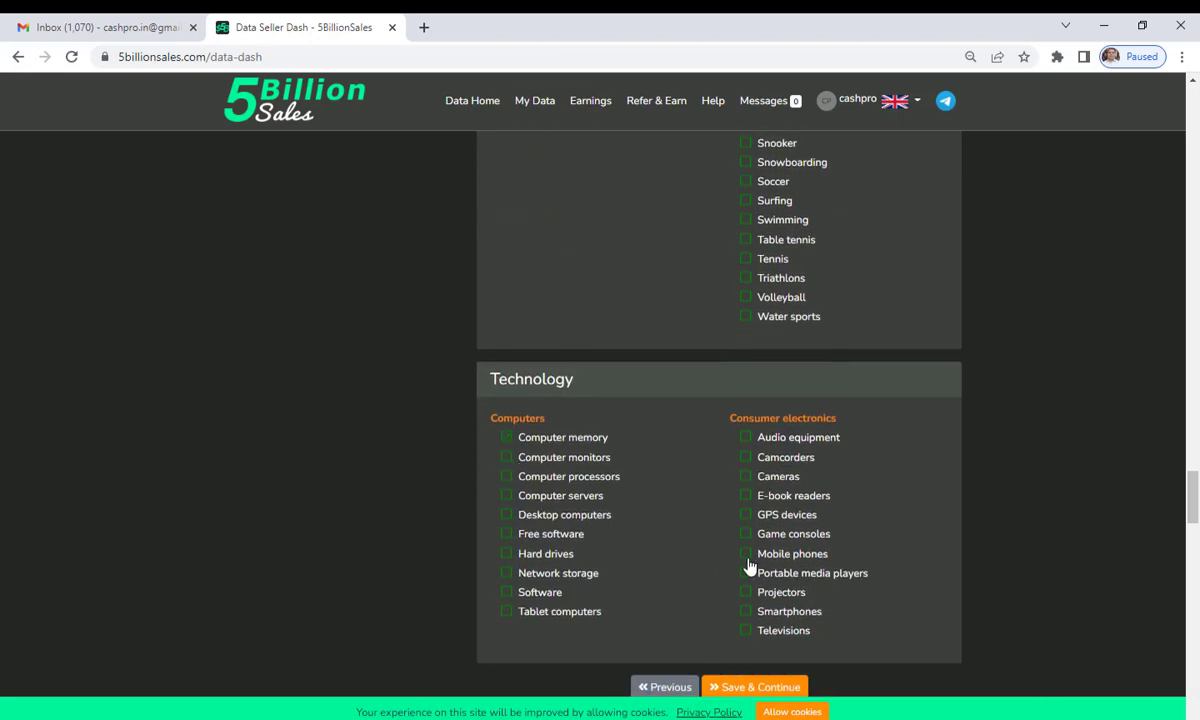
scroll(728, 628, "down", 2)
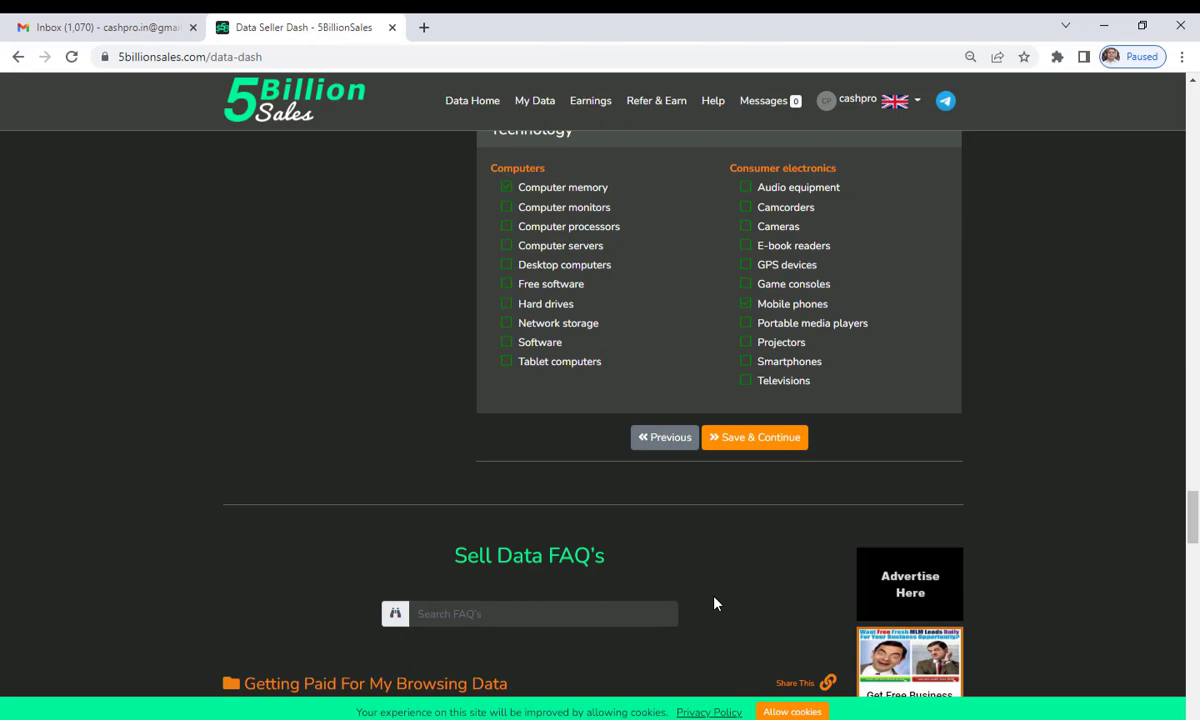
left_click(752, 440)
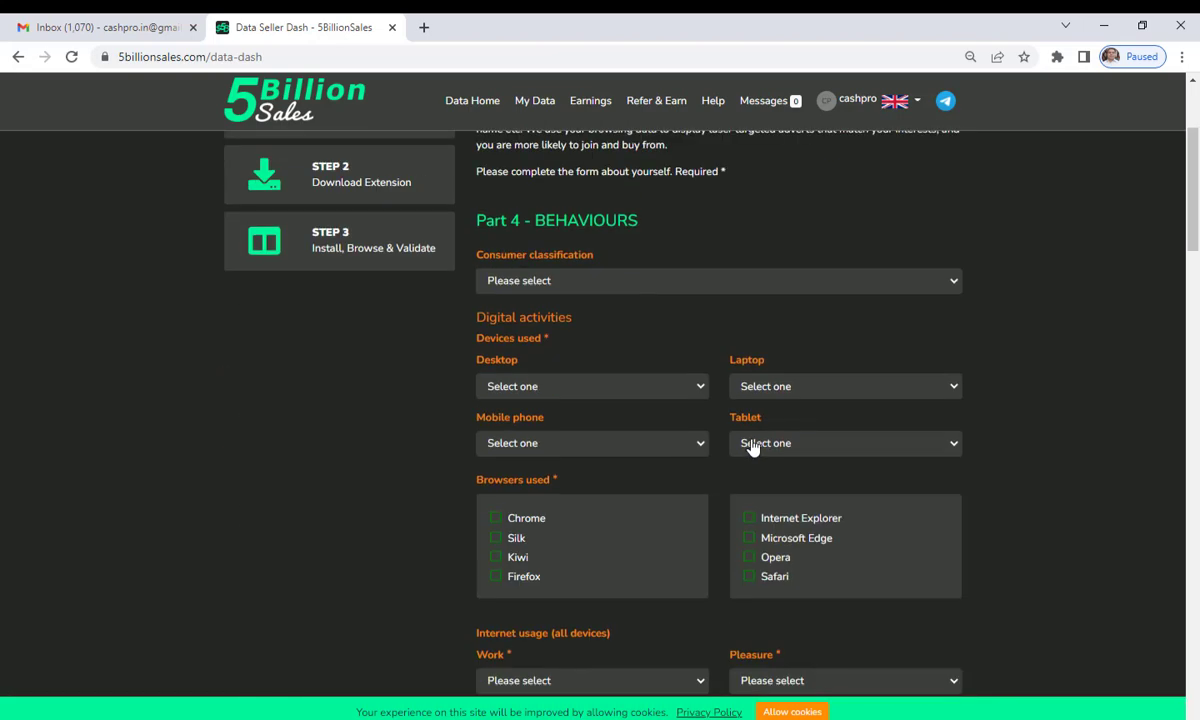
Step: Choose Prefer high-value goods and set desktop, laptop, phone and tablet age to Less than 1 month old
left_click(598, 284)
left_click(588, 319)
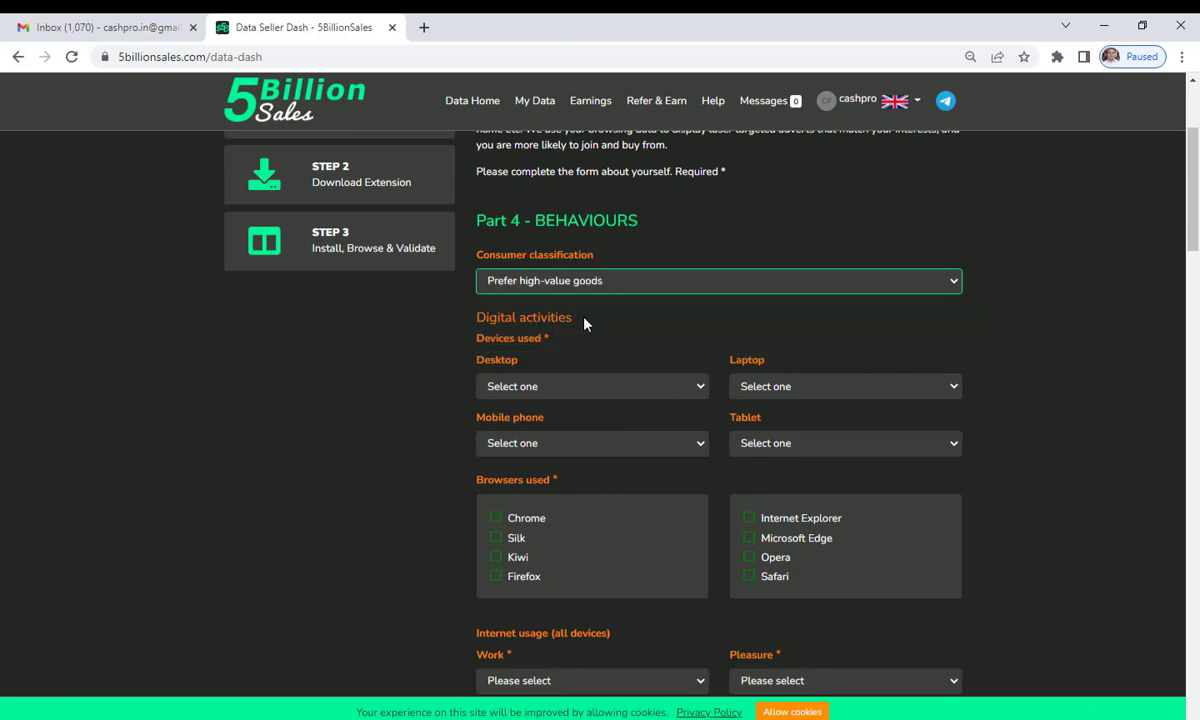
left_click(541, 388)
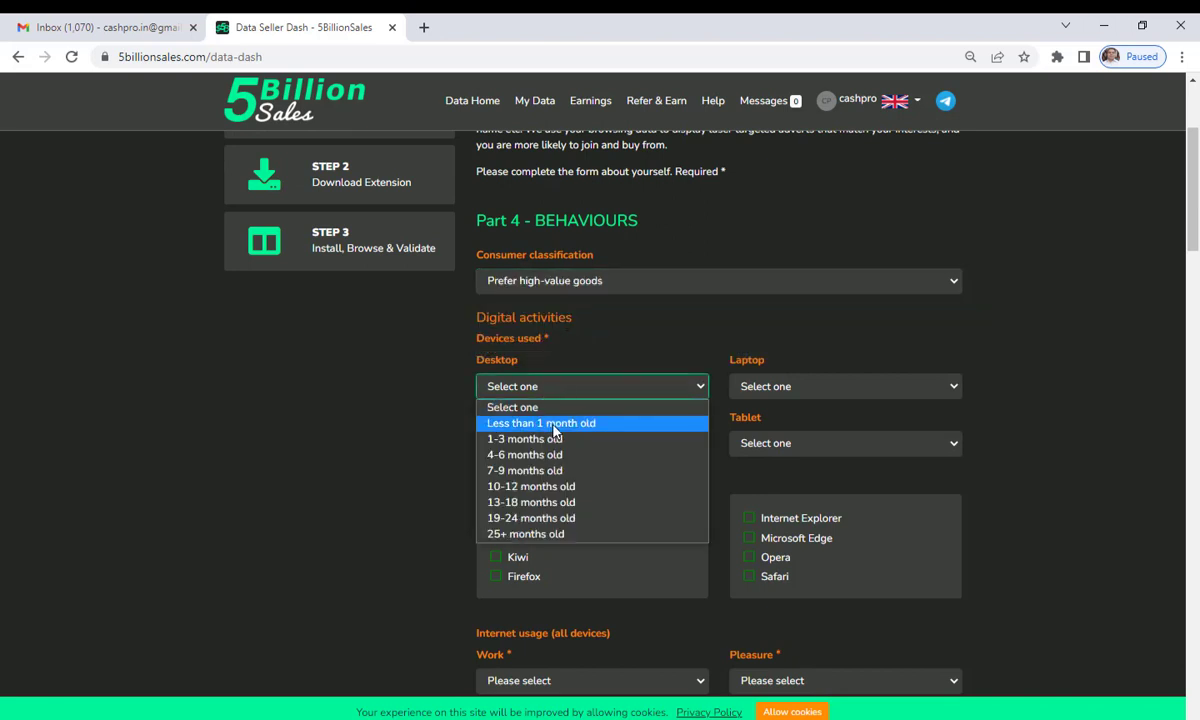
left_click(549, 421)
left_click(815, 389)
left_click(800, 423)
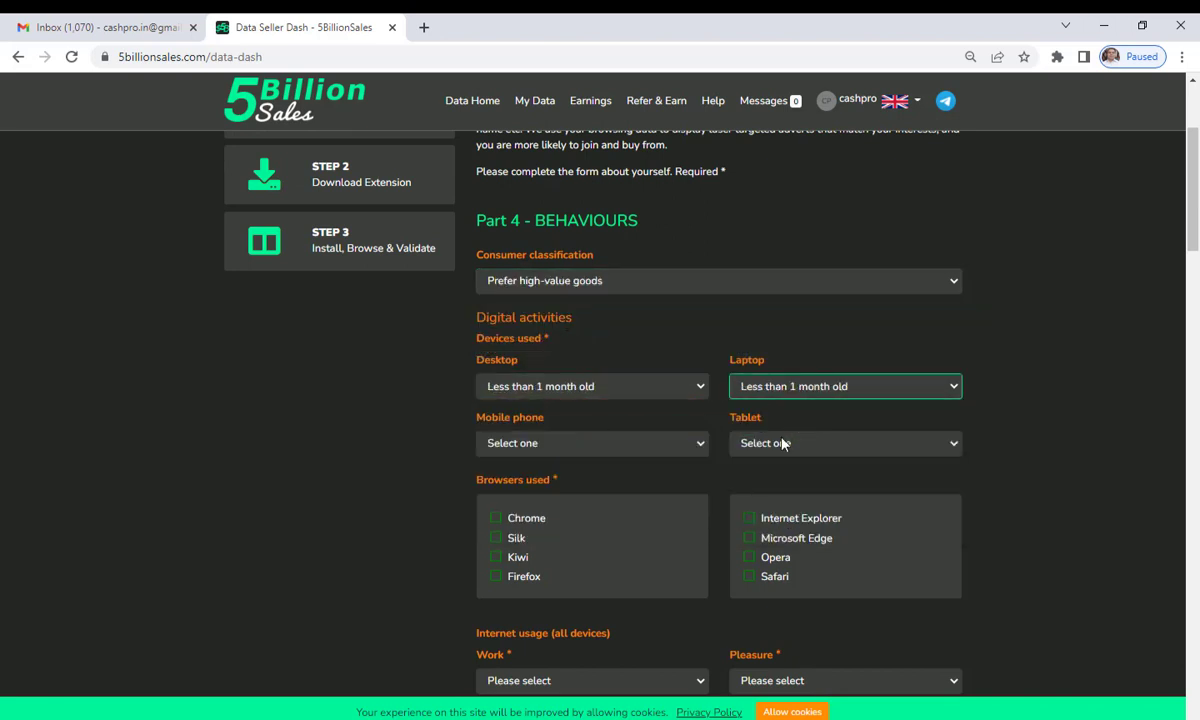
left_click(544, 444)
left_click(518, 441)
left_click(518, 441)
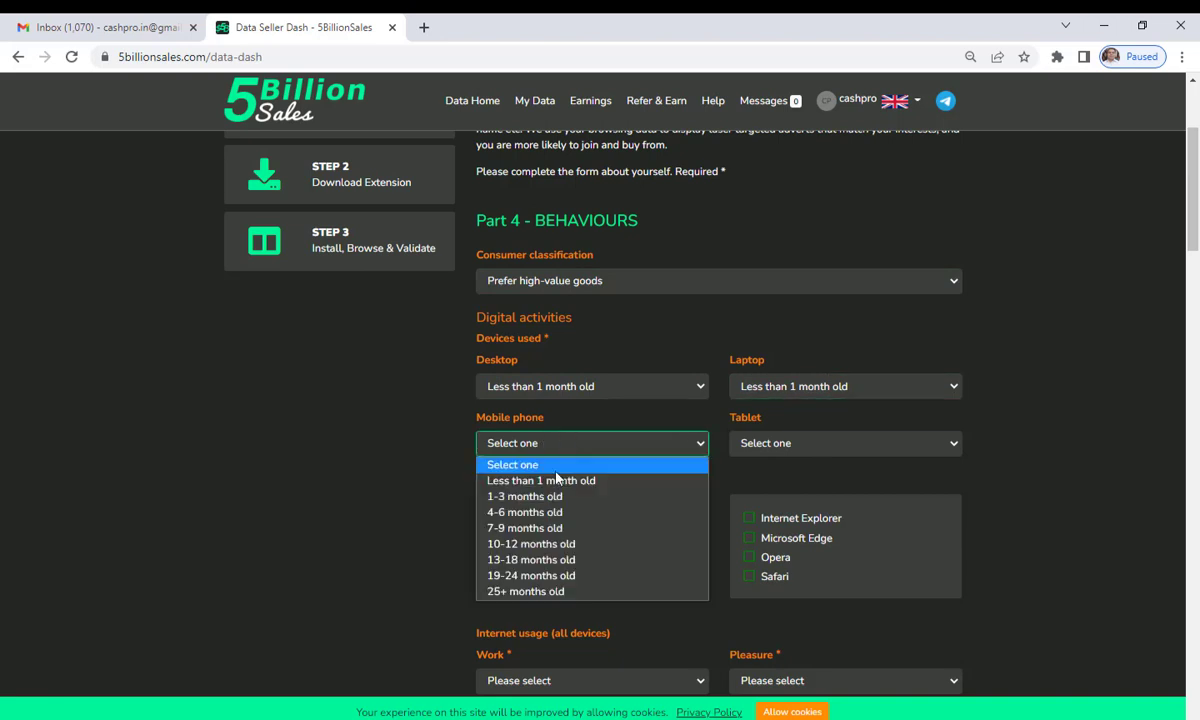
left_click(546, 480)
left_click(838, 448)
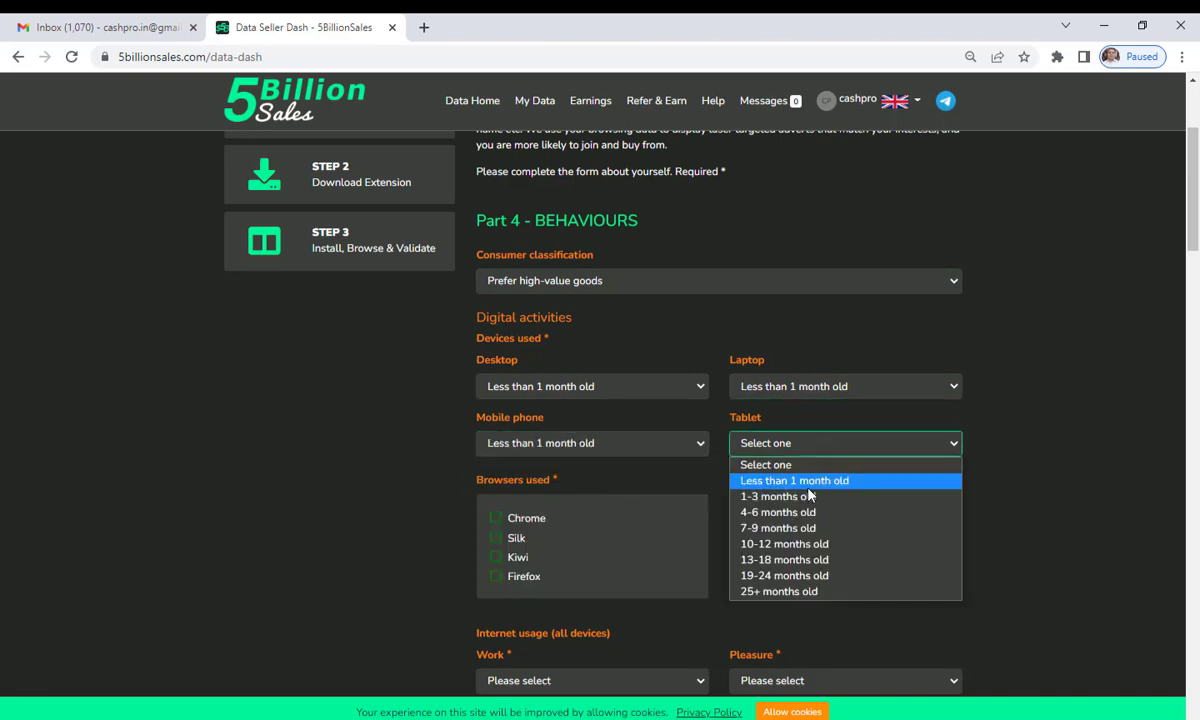
left_click(795, 480)
Step: Tick the browser option, set work and pleasure usage to 1-5 hours, accept terms, and finish
left_click(506, 552)
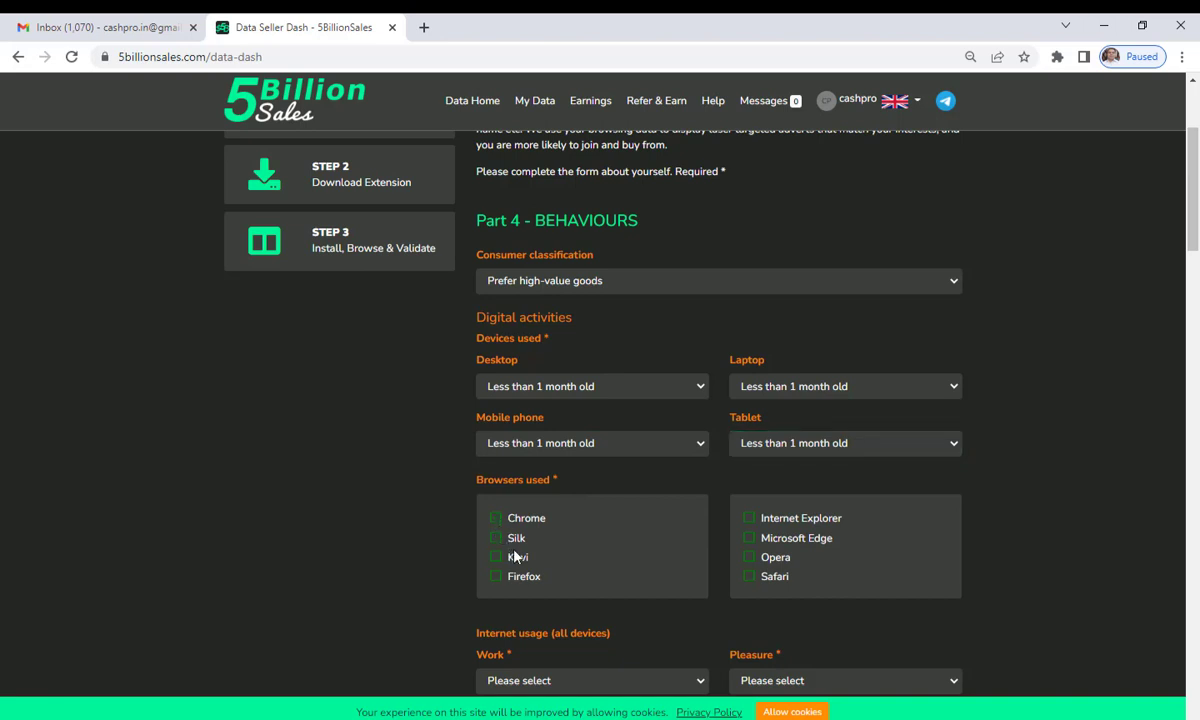
scroll(682, 588, "down", 1)
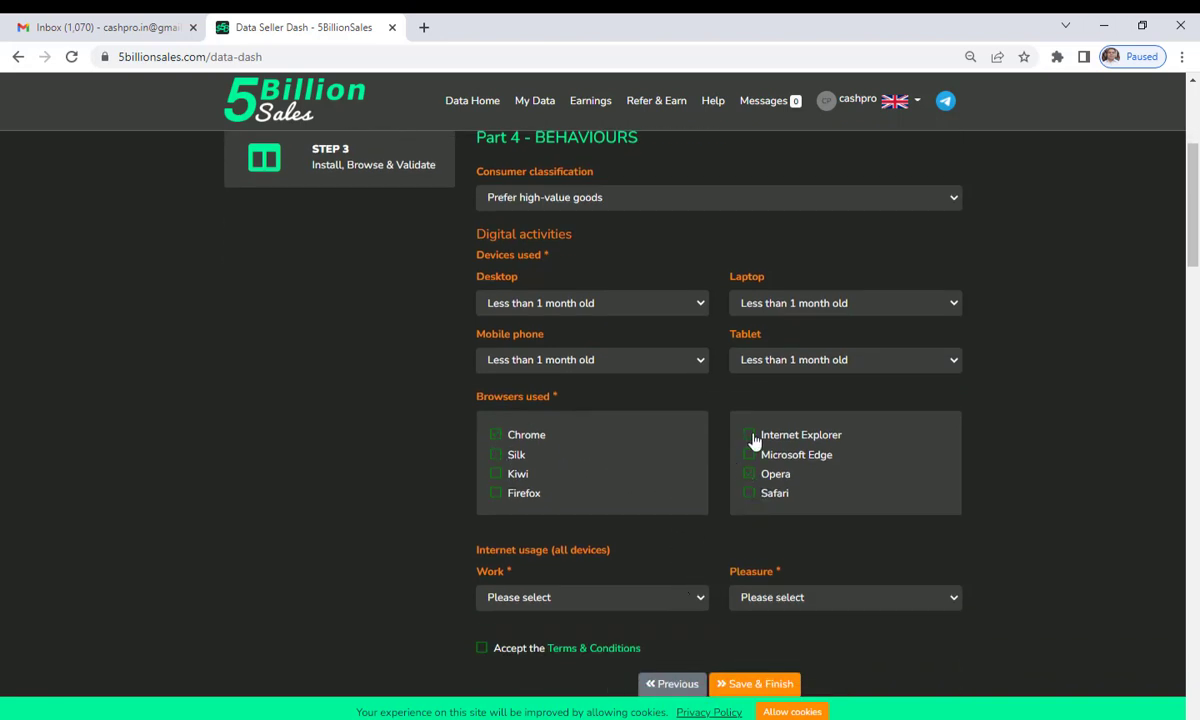
scroll(578, 552, "down", 3)
left_click(578, 350)
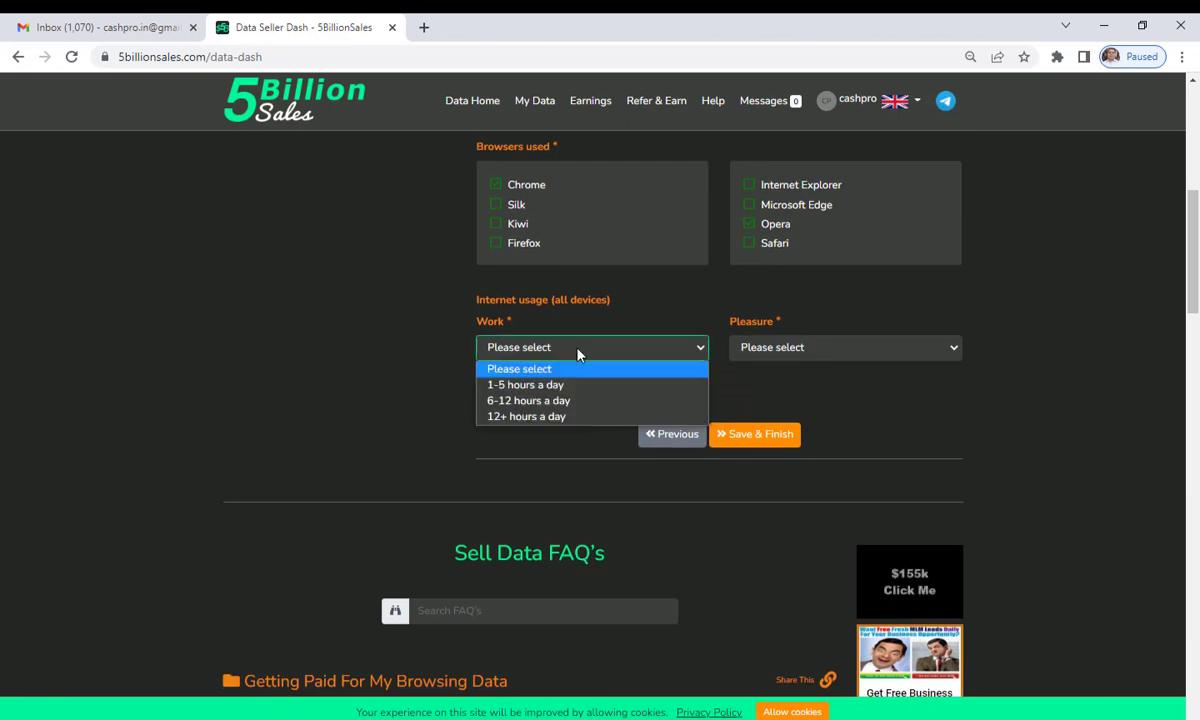
left_click(564, 386)
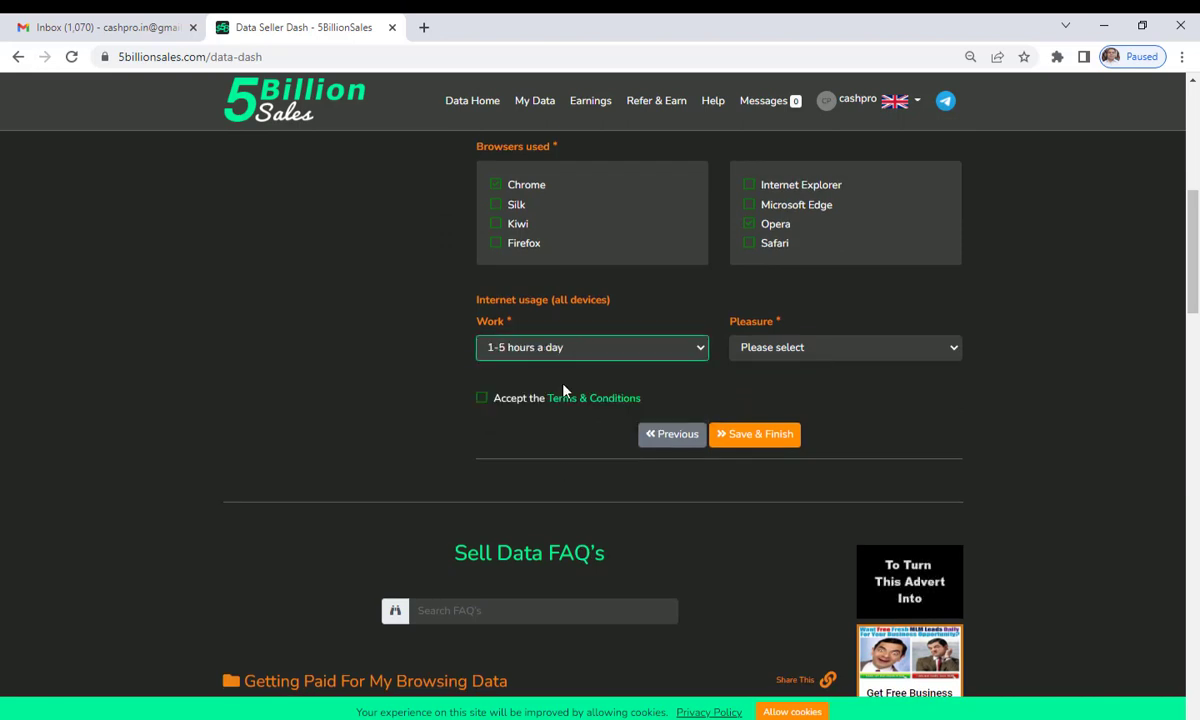
left_click(790, 355)
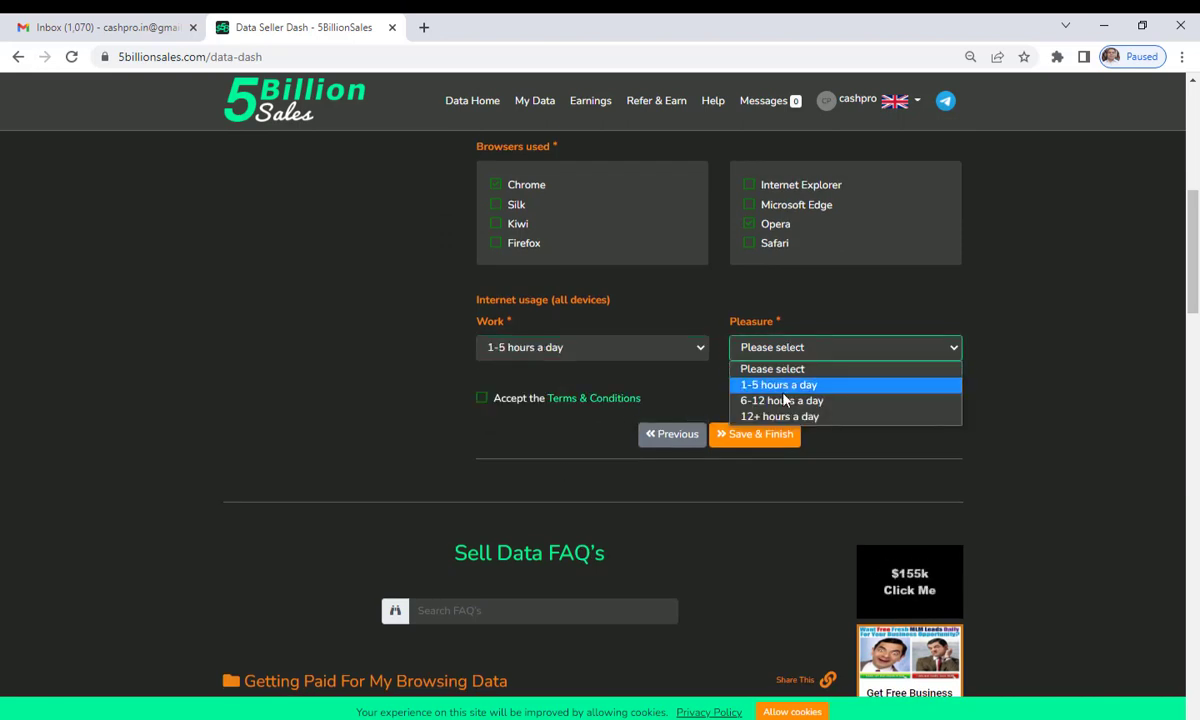
left_click(784, 388)
left_click(482, 399)
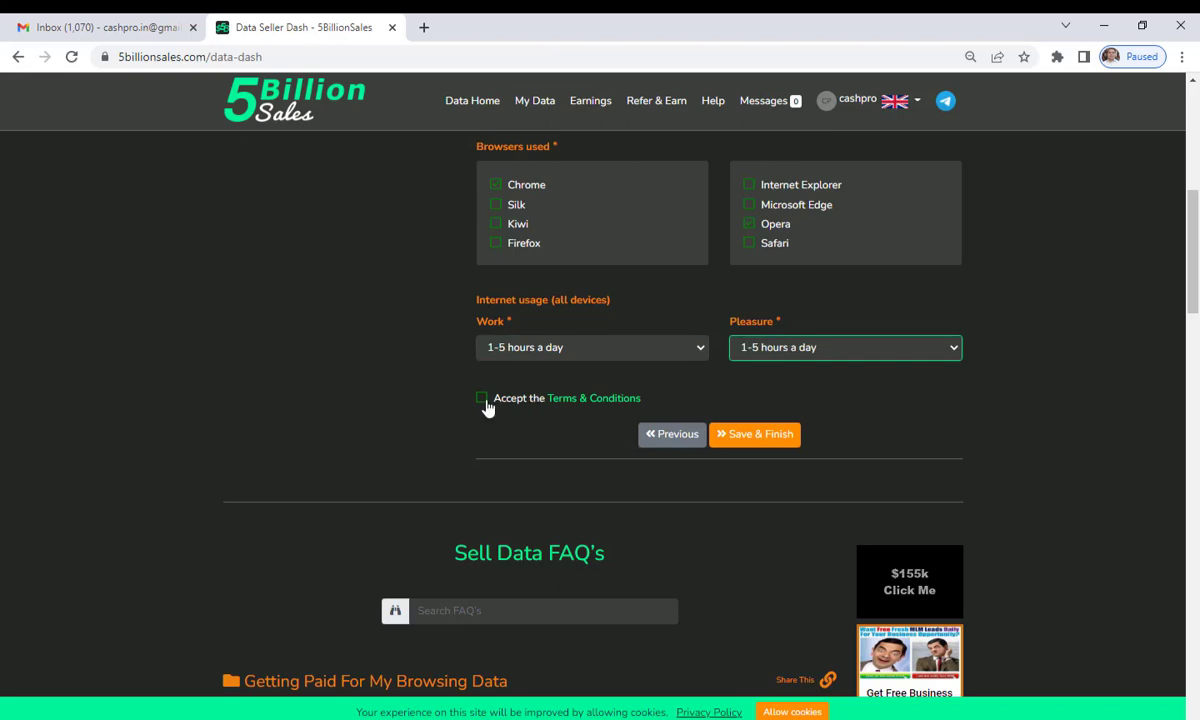
left_click(755, 434)
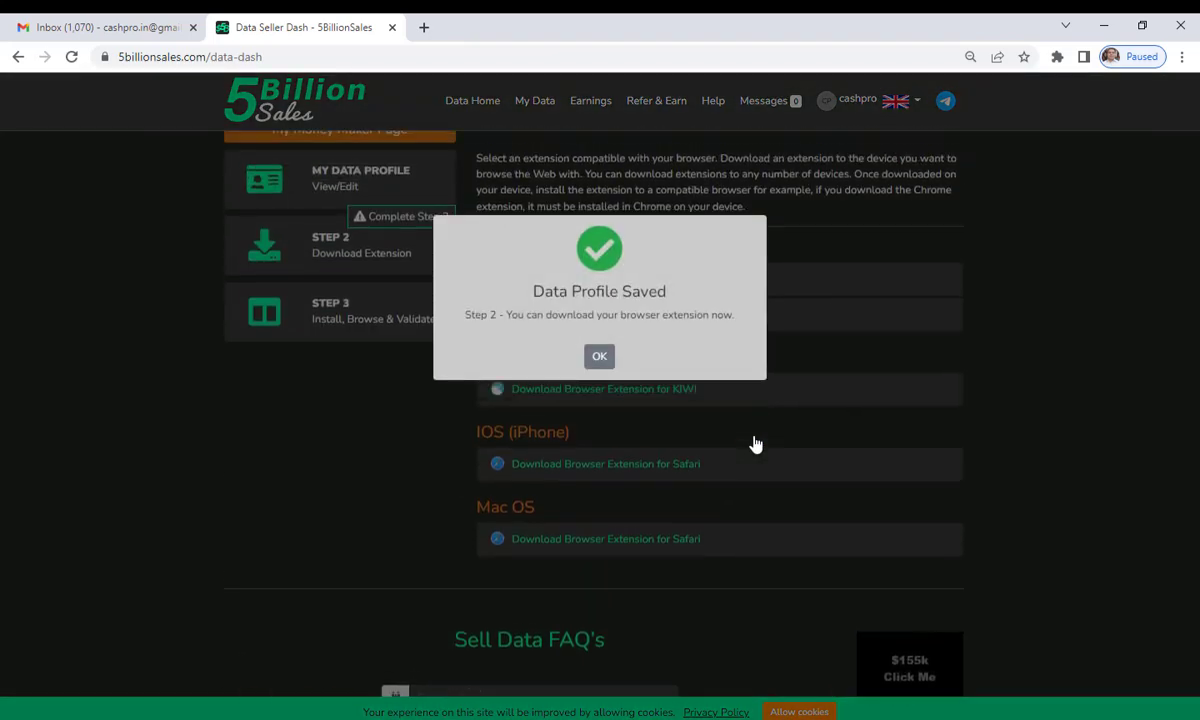
Step: Dismiss the Data Profile Saved confirmation with OK
left_click(592, 358)
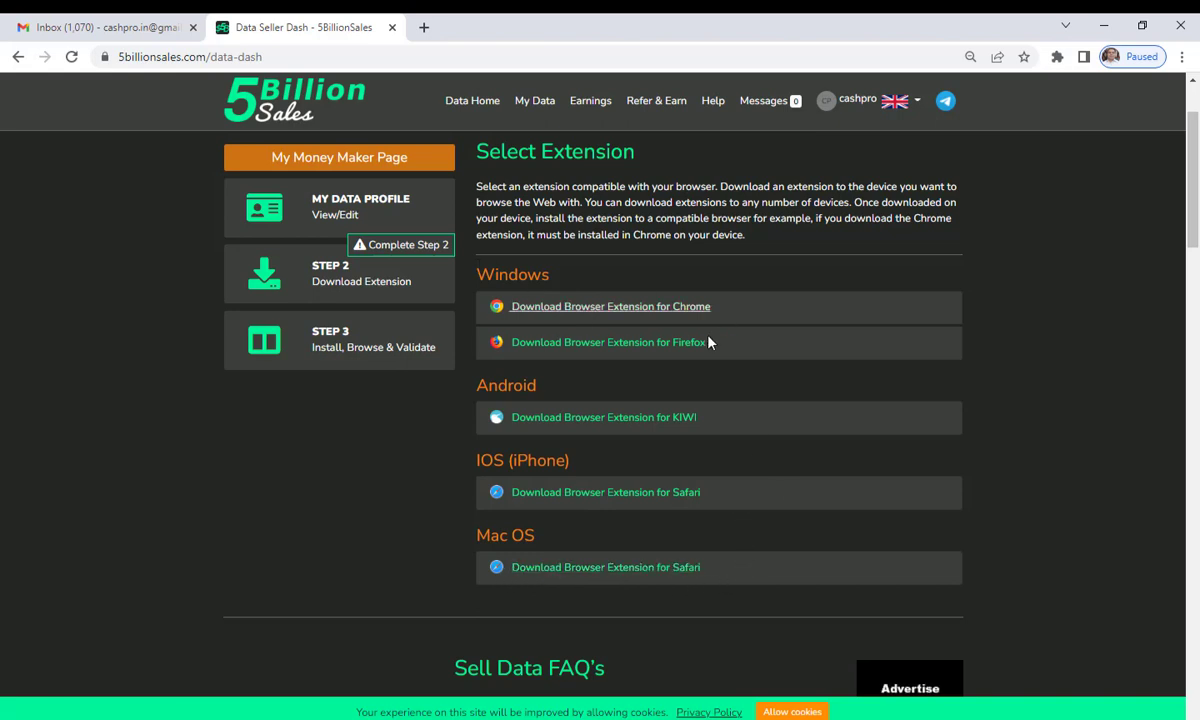
Step: Expand the Chrome installation instructions and download the Chrome extension zip file
scroll(739, 498, "down", 2)
scroll(739, 506, "up", 2)
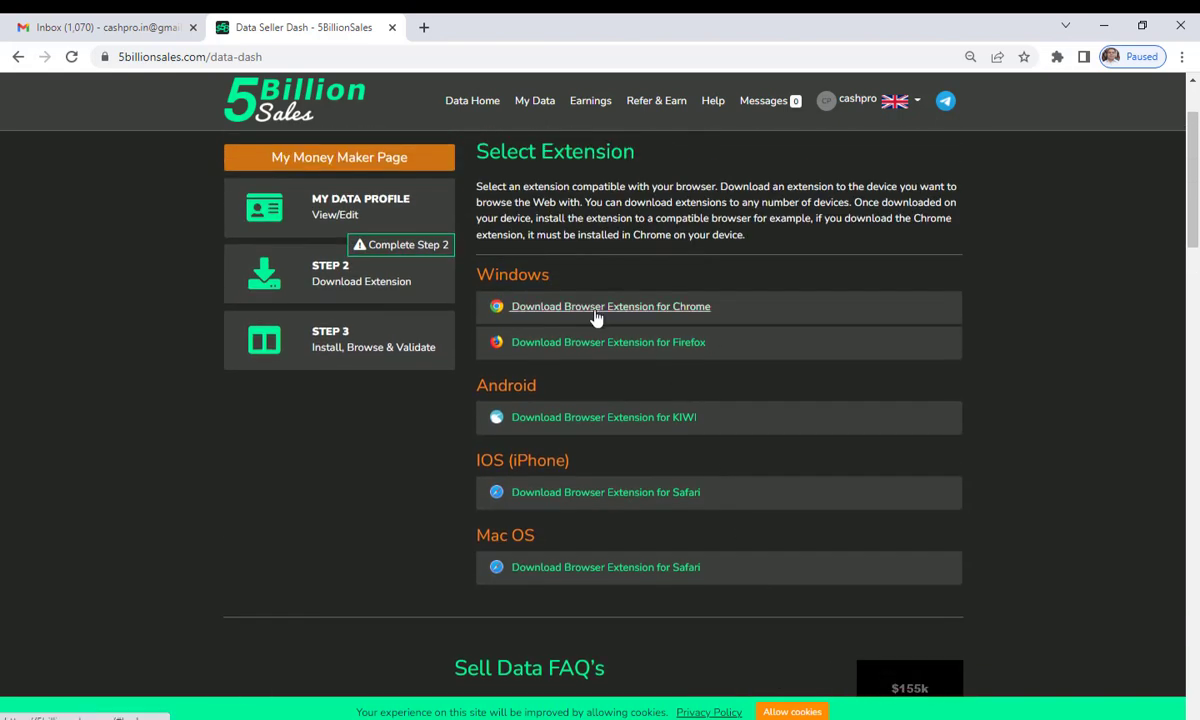
left_click(595, 307)
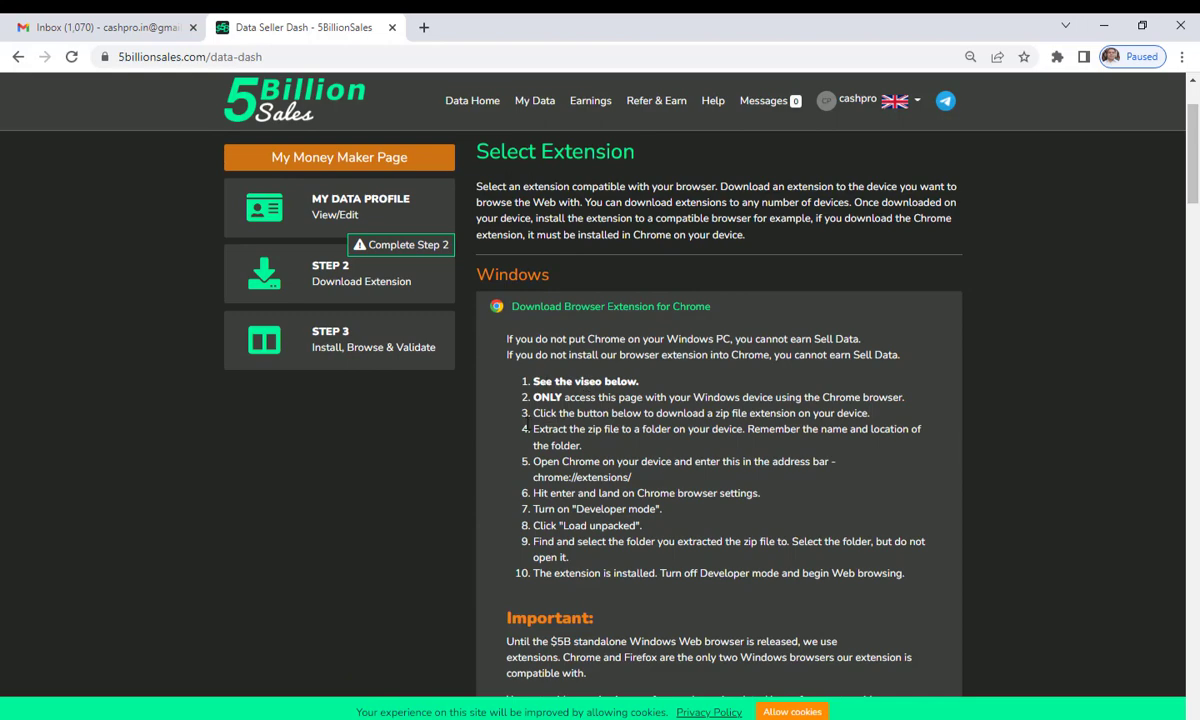
scroll(560, 428, "down", 9)
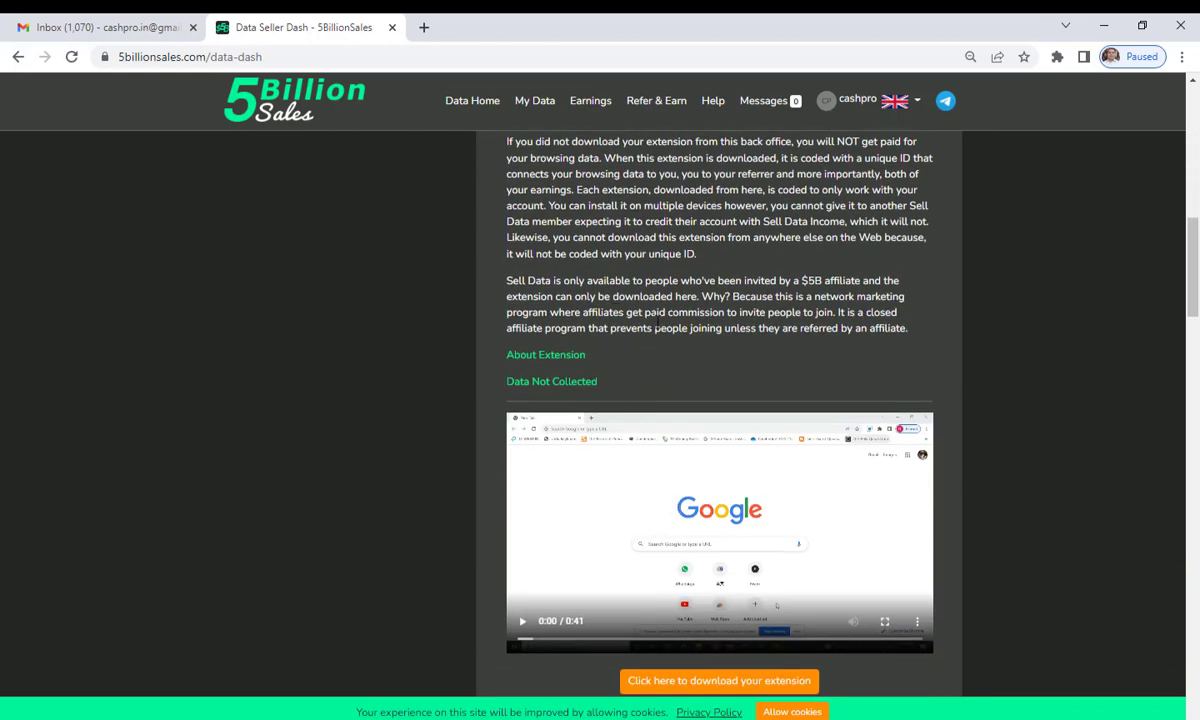
scroll(790, 561, "down", 2)
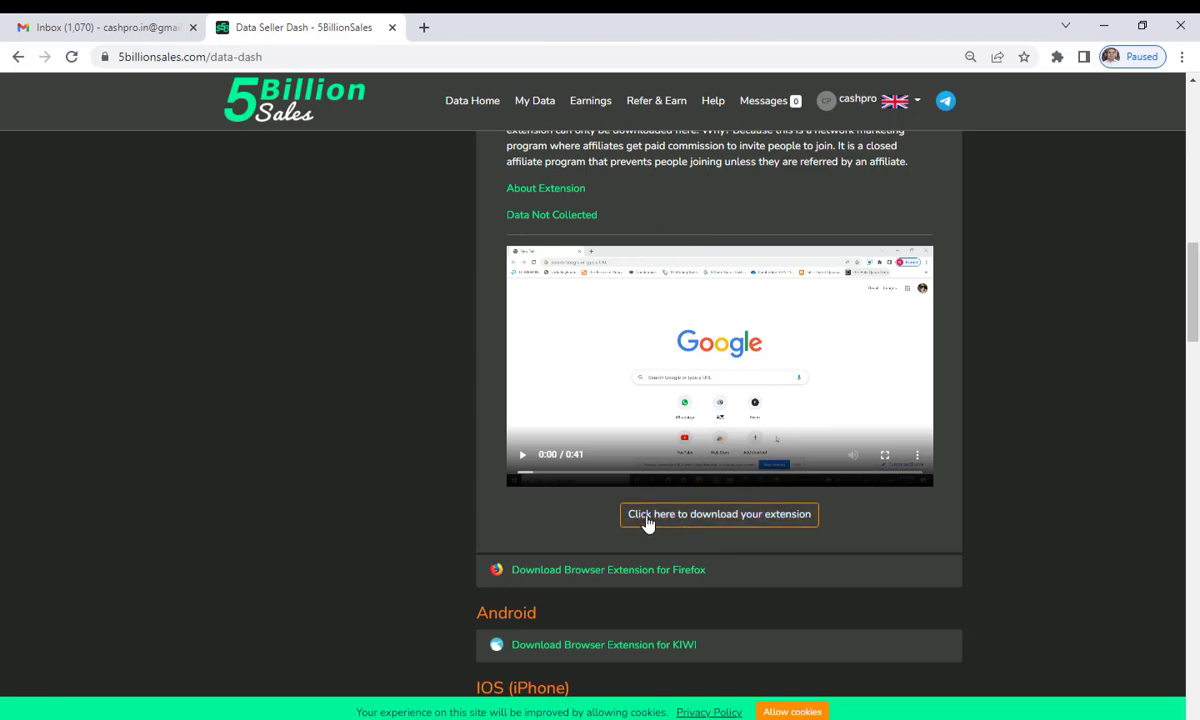
left_click(736, 518)
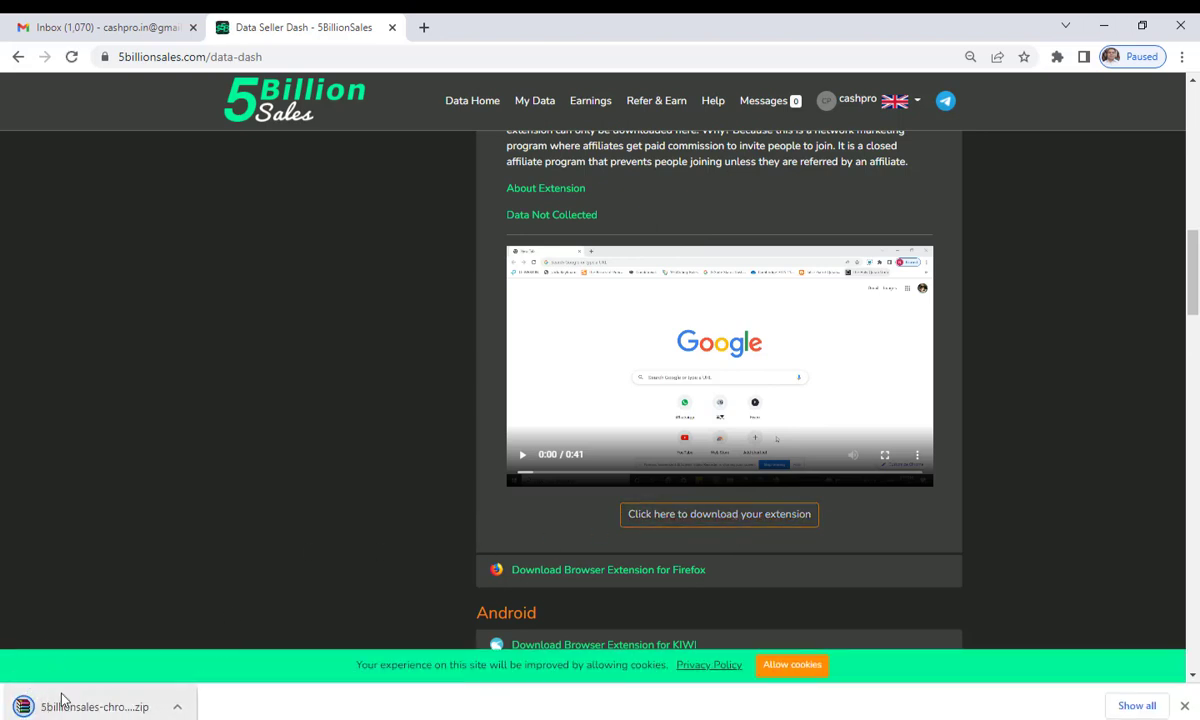
scroll(330, 257, "up", 1)
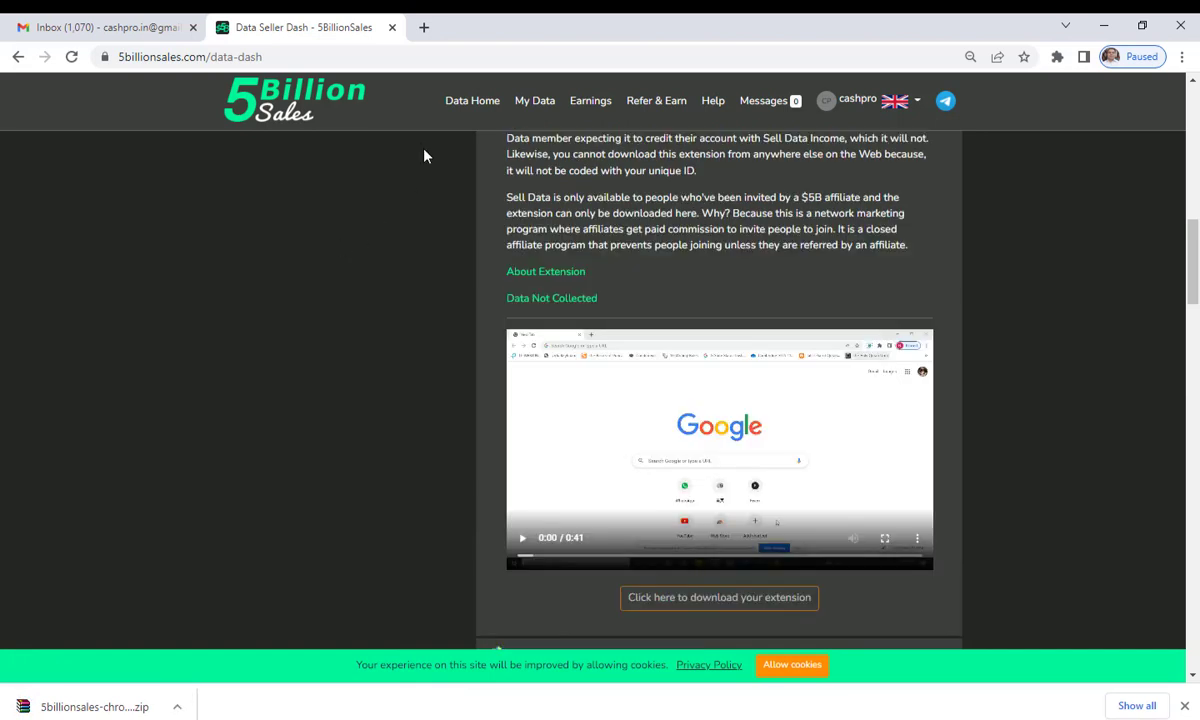
Step: Open Chrome's Extensions page from Settings in a new tab
left_click(423, 28)
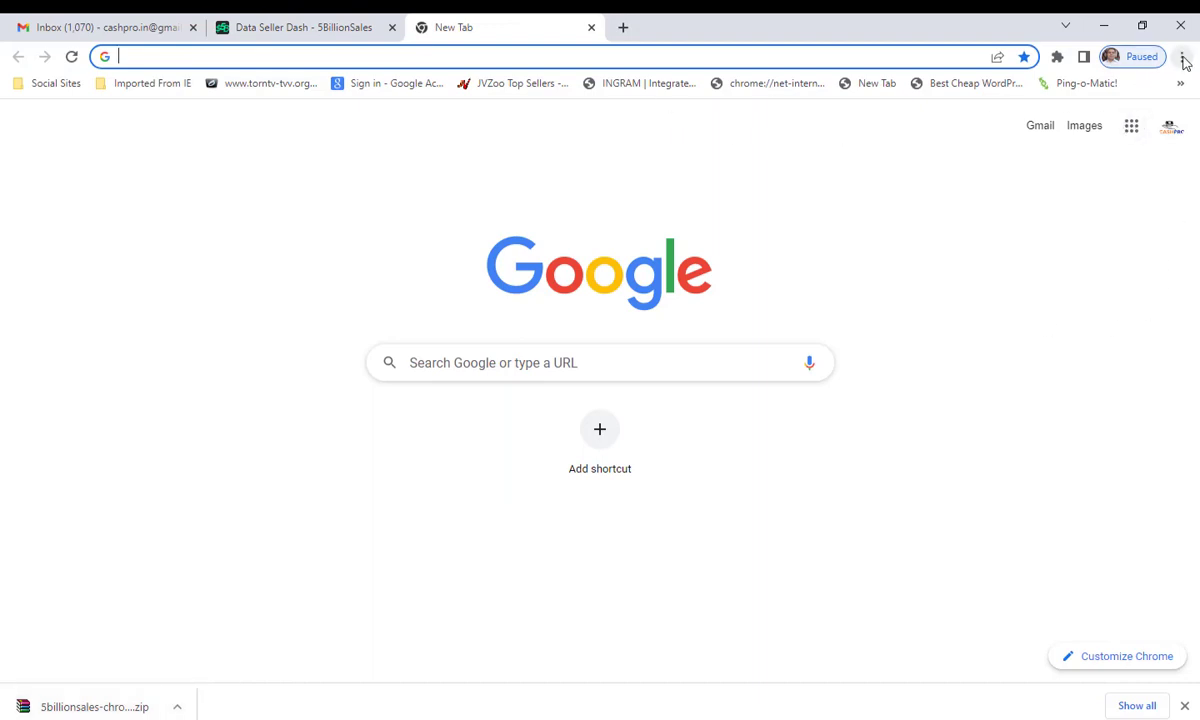
left_click(1182, 58)
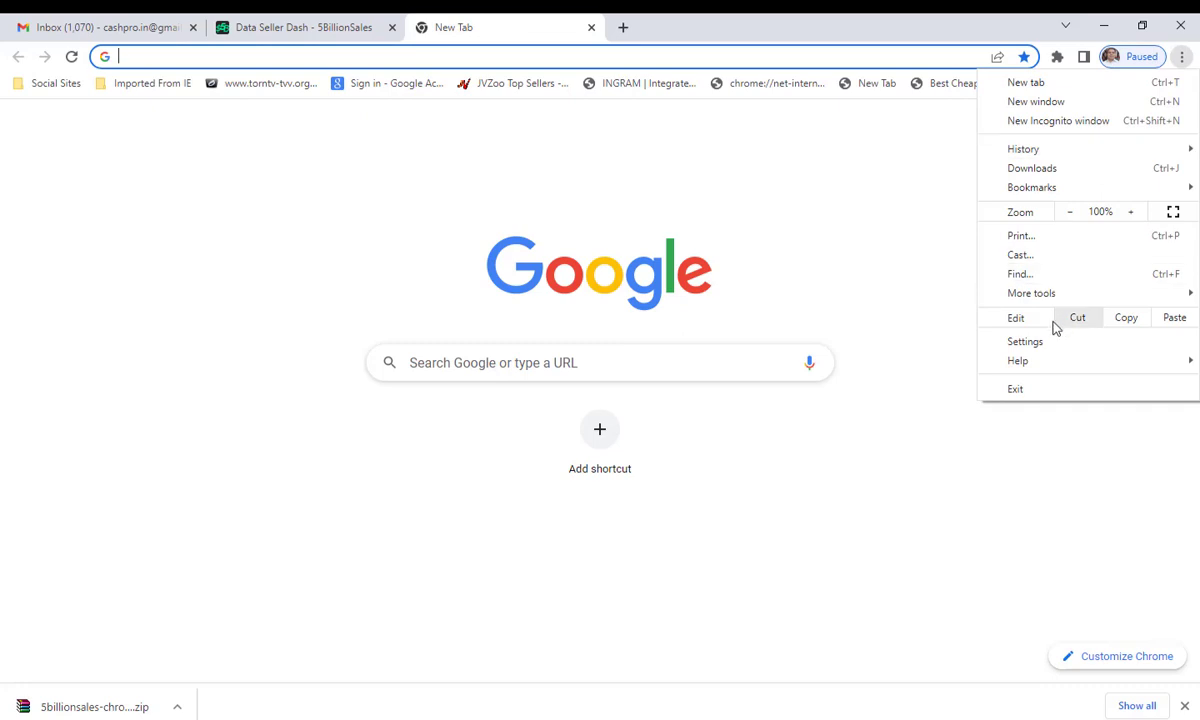
left_click(1030, 342)
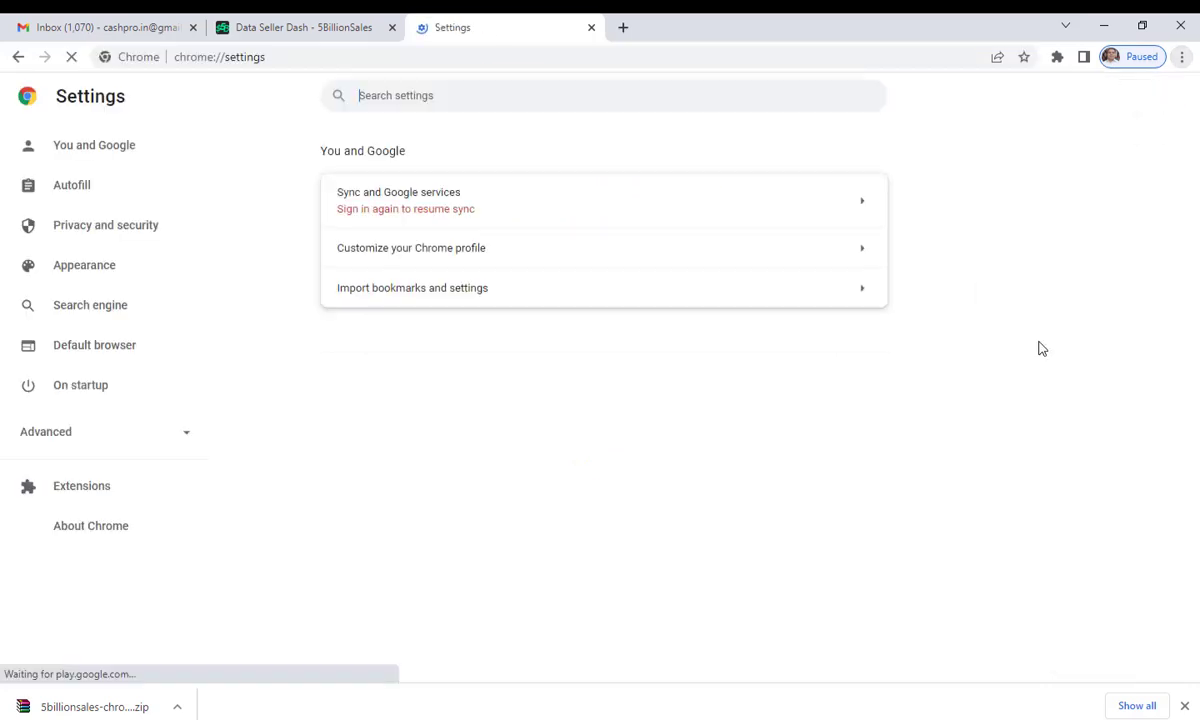
left_click(76, 490)
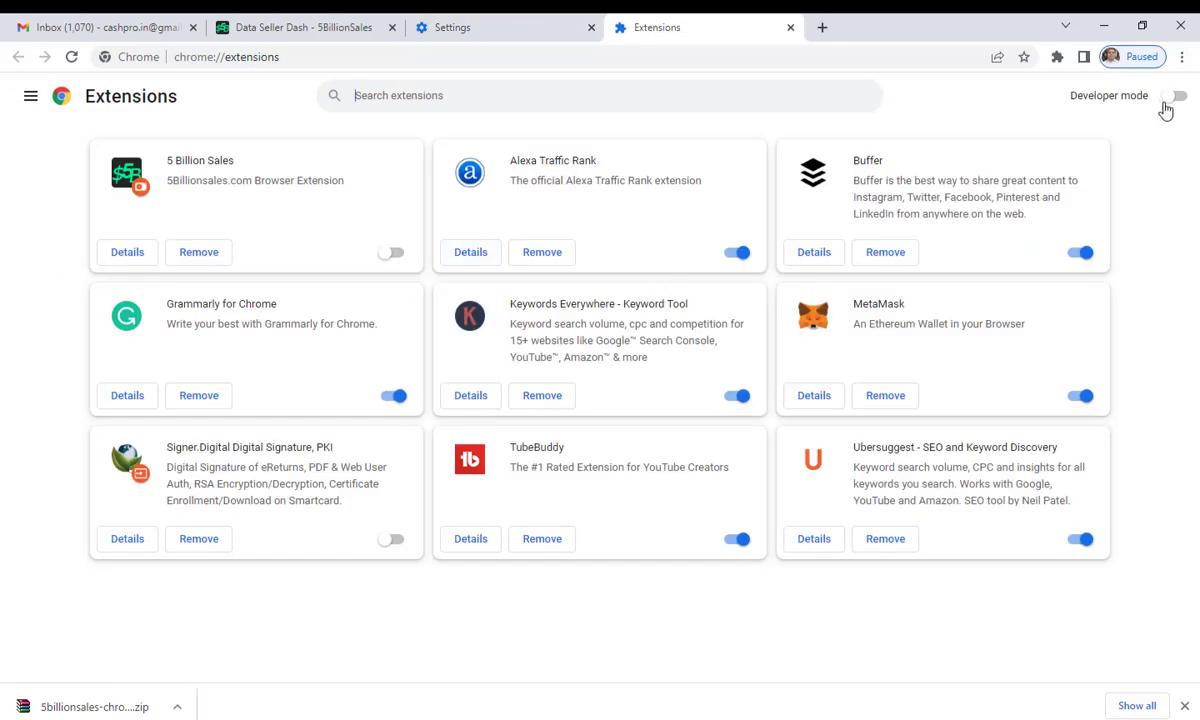
Step: Turn on Developer mode and choose Load unpacked to pick the extension folder
left_click(1178, 97)
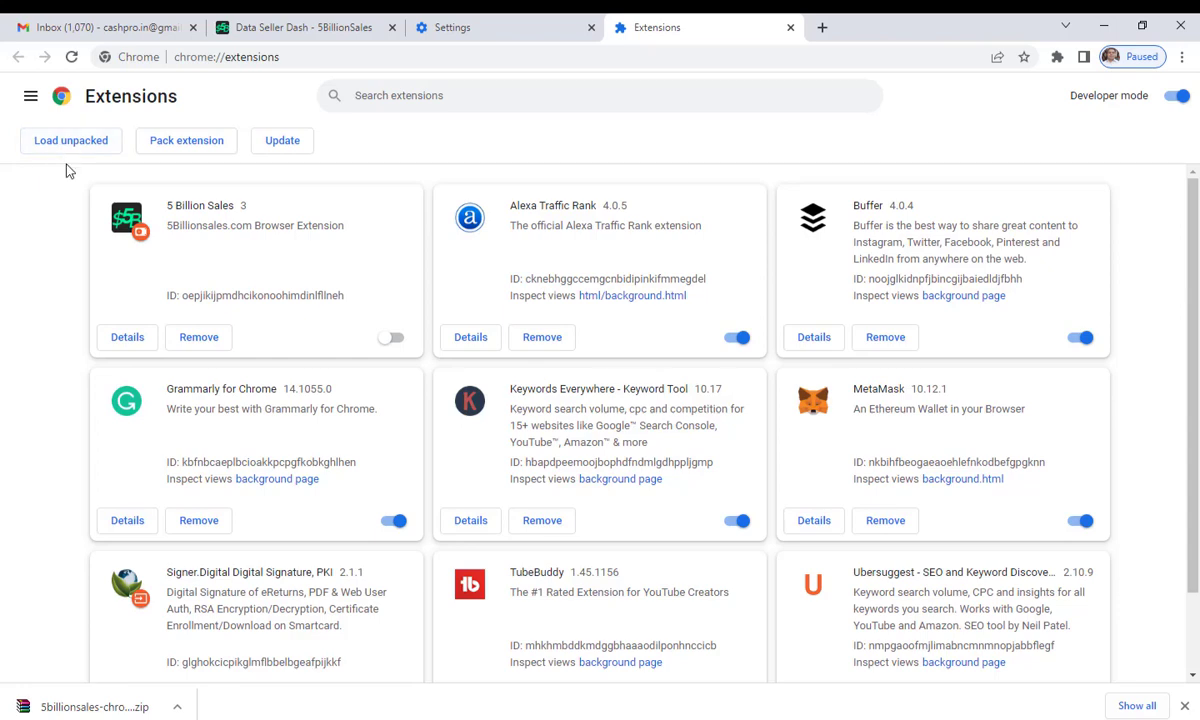
left_click(64, 145)
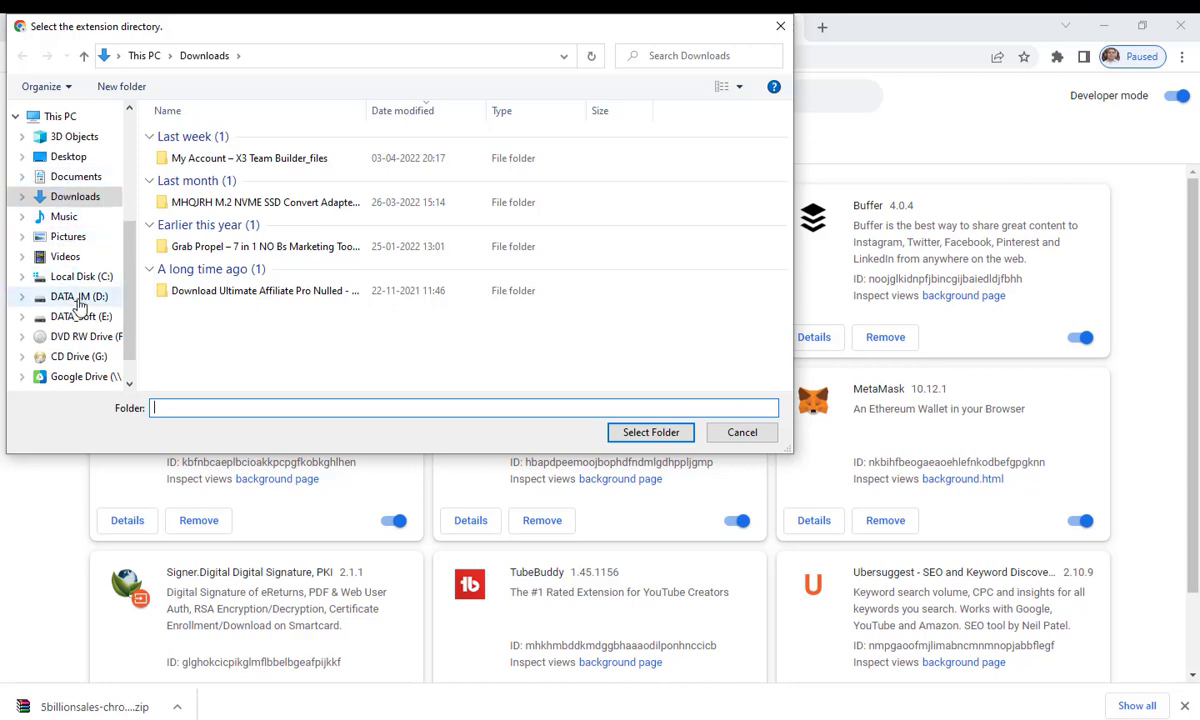
Step: Load the extracted extension folder from Downloads as an unpacked Chrome extension, after first checking Desktop folder 5
scroll(72, 338, "up", 1)
scroll(72, 338, "up", 3)
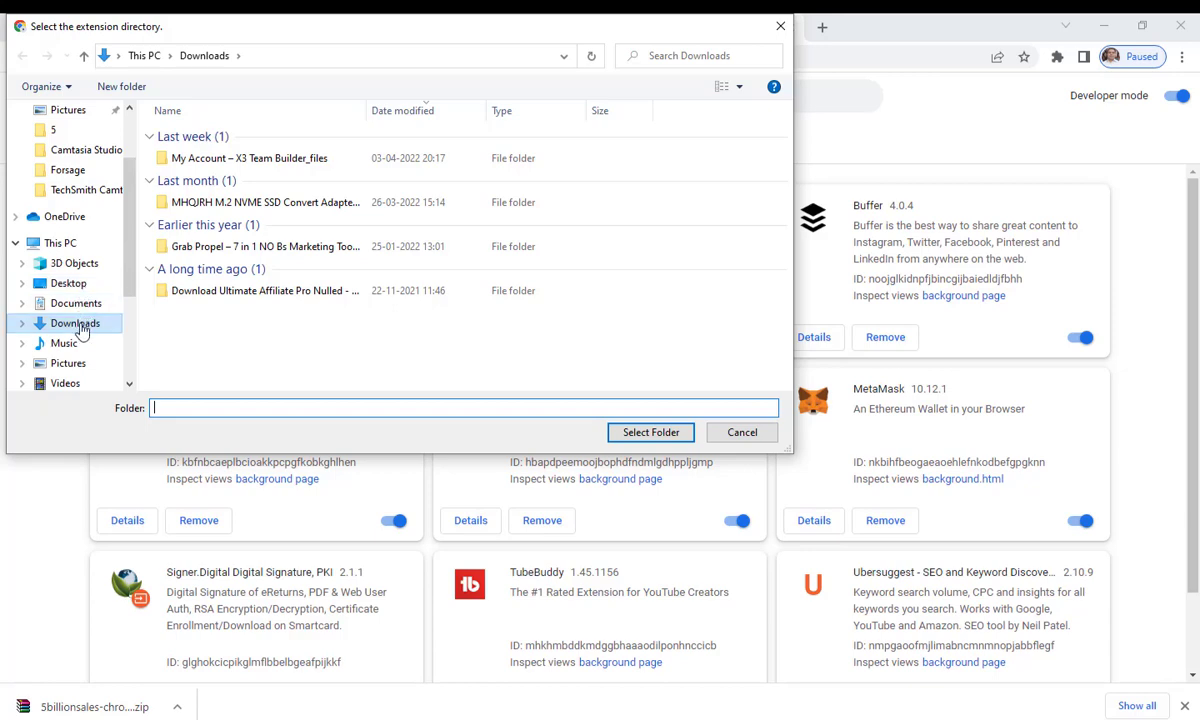
scroll(80, 325, "down", 2)
left_click(90, 157)
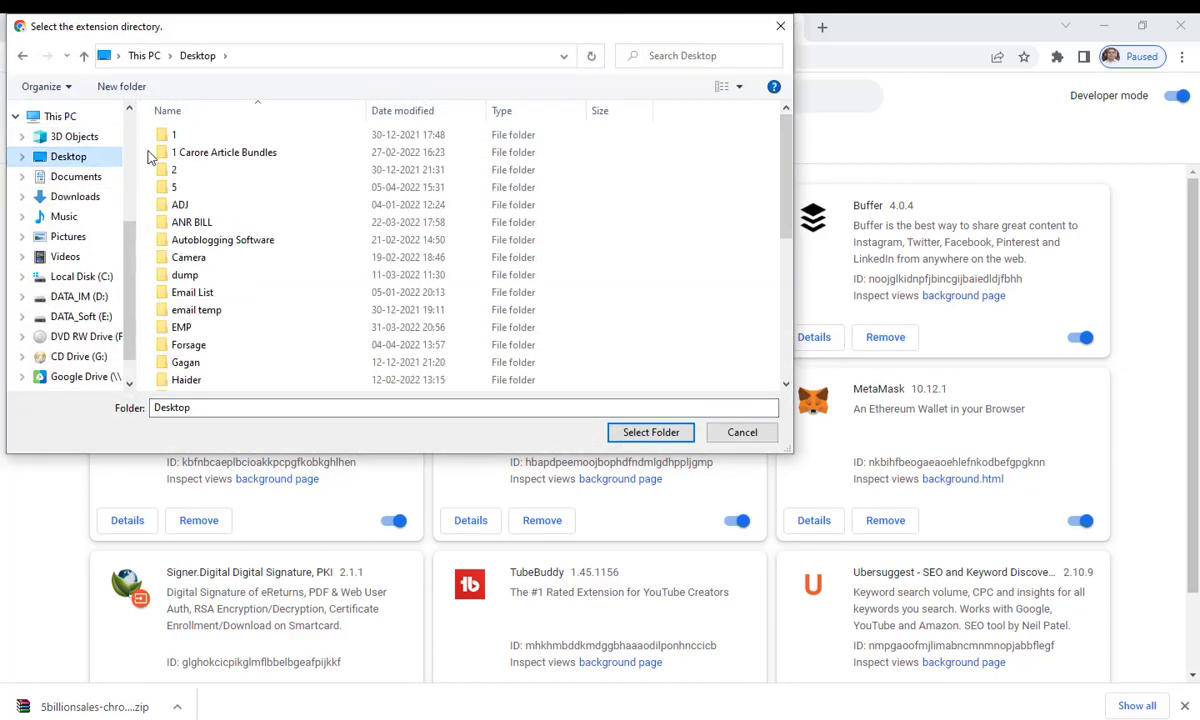
left_click(185, 190)
double_click(185, 190)
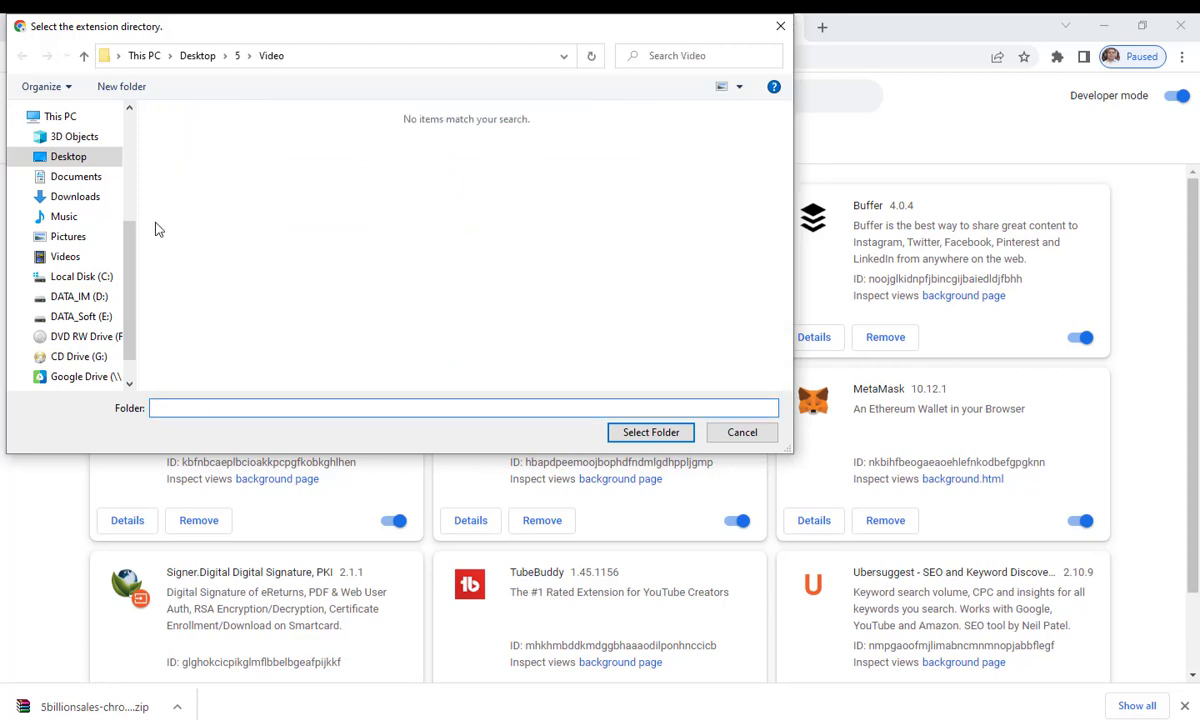
left_click(75, 197)
key("Return")
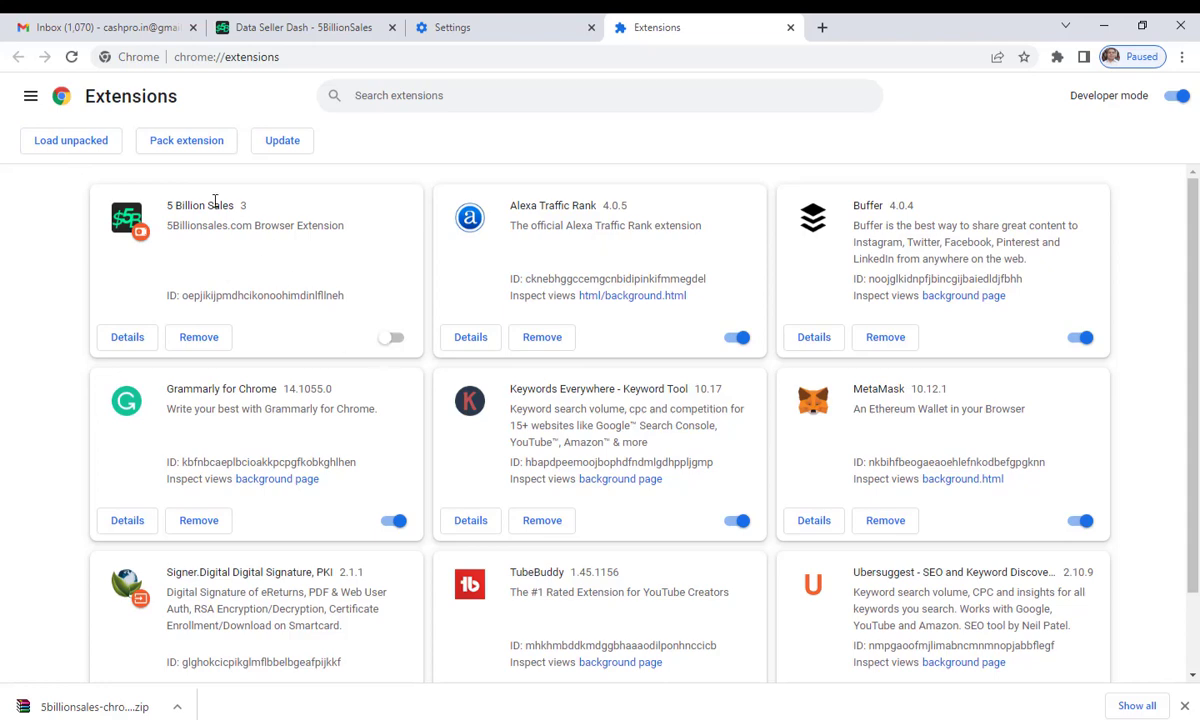
Step: Enable 5 Billion Sales, turn off Developer mode, and close the Extensions tab back to the dashboard
left_click(394, 337)
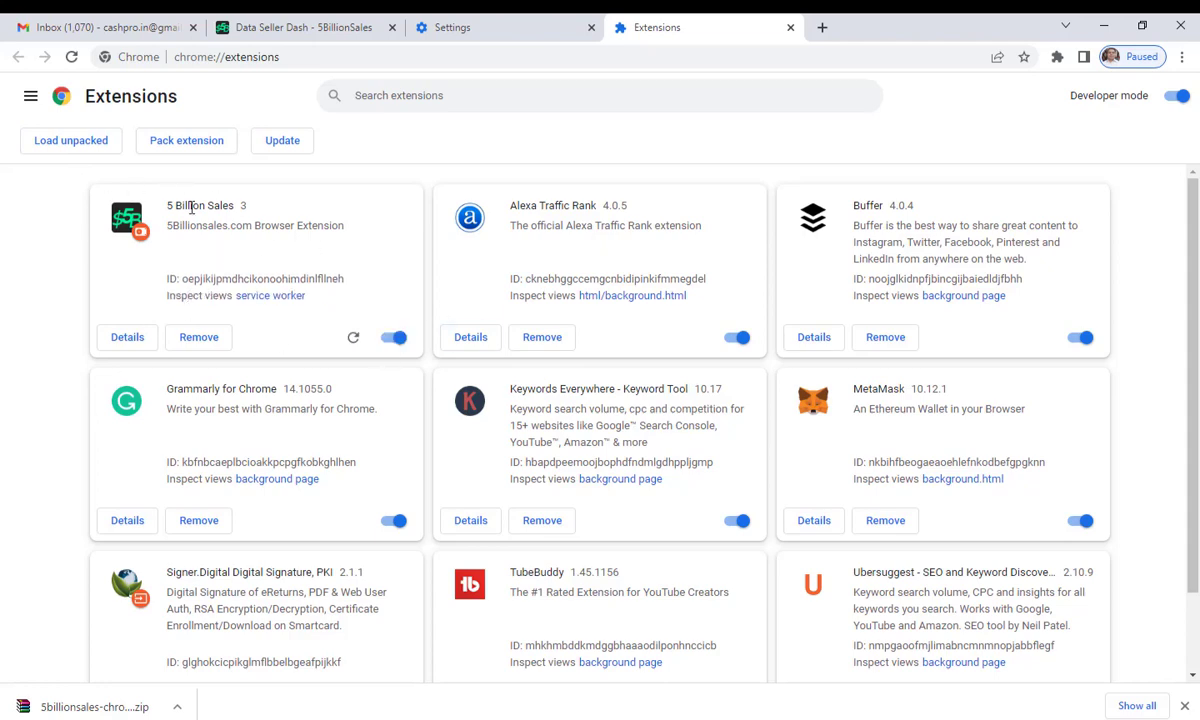
scroll(1146, 418, "down", 2)
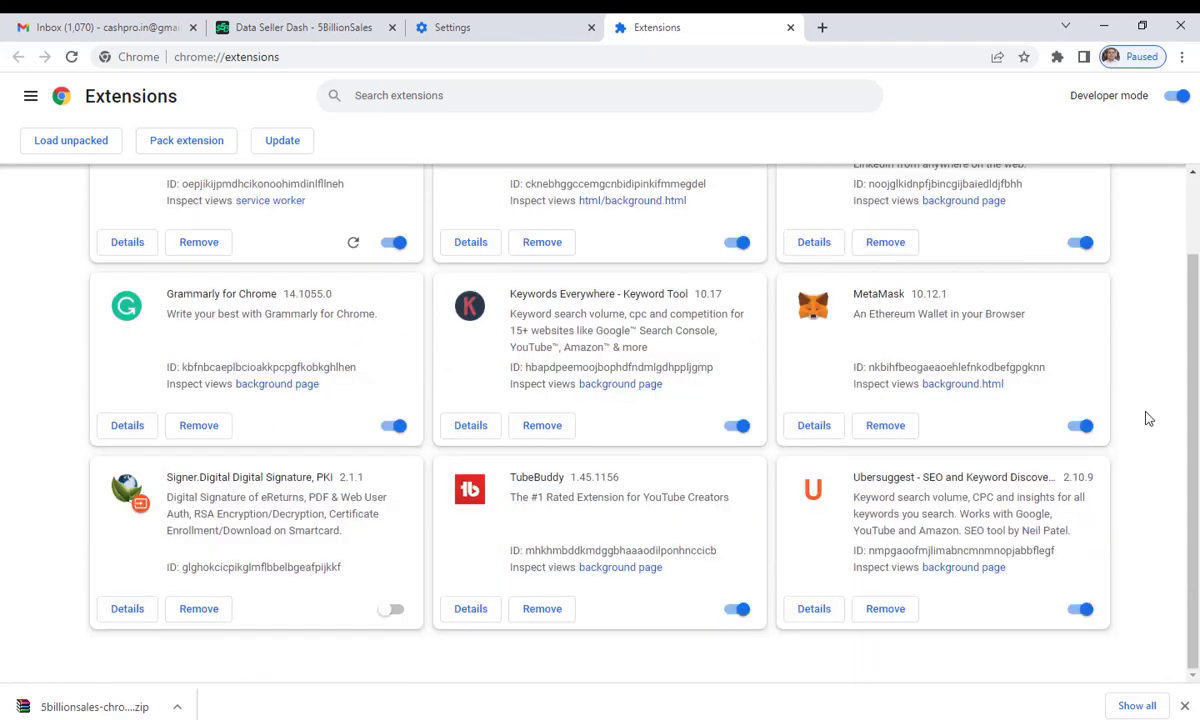
scroll(1177, 167, "up", 2)
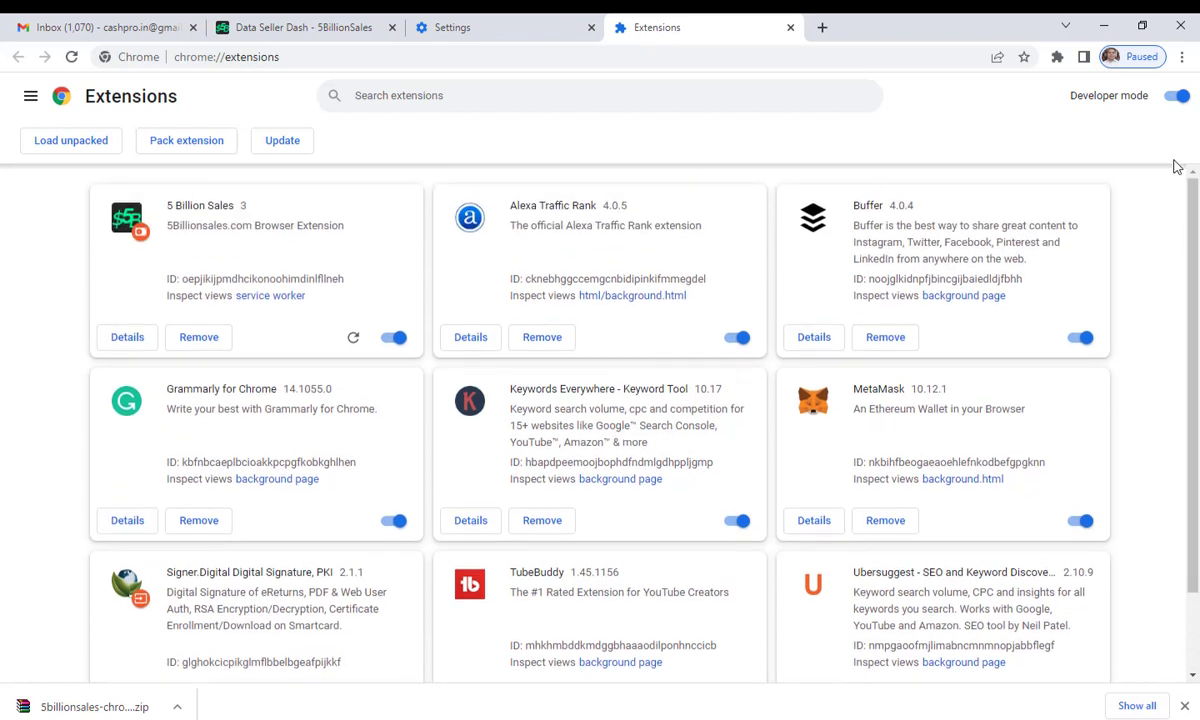
left_click(1174, 95)
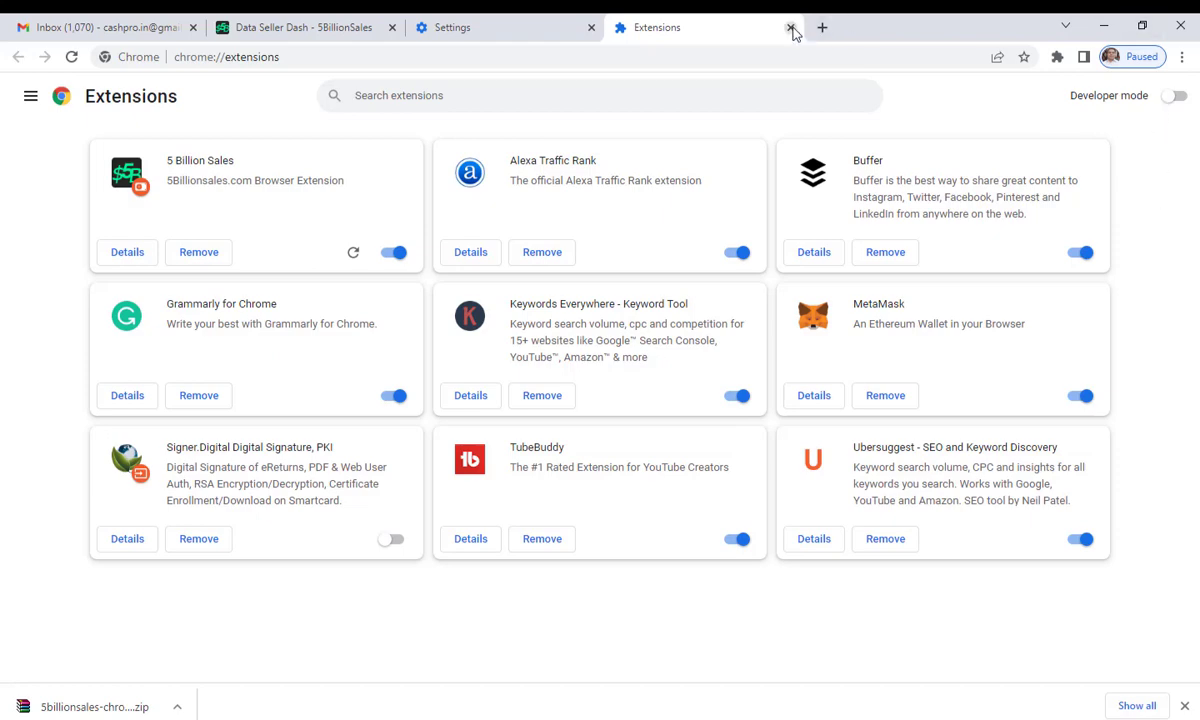
left_click(791, 29)
key("ctrl+shift+Tab")
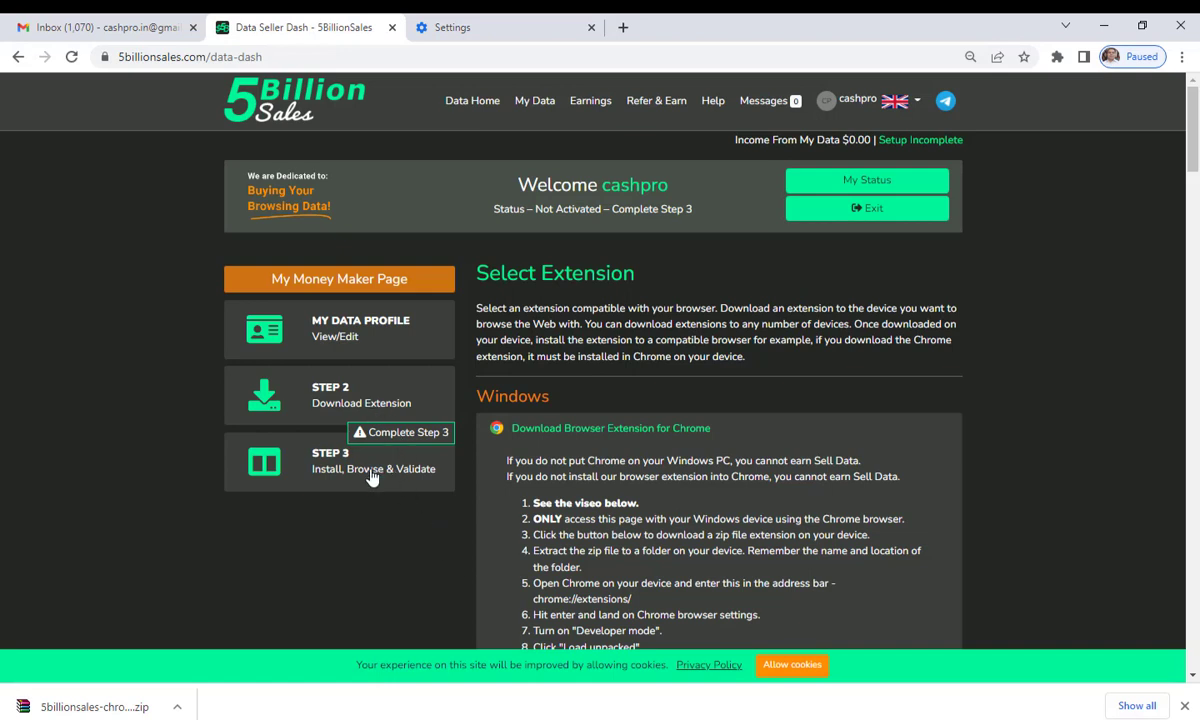
Step: Close the leftover Chrome Settings tab and open the Data Seller Dash account menu
scroll(405, 470, "down", 2)
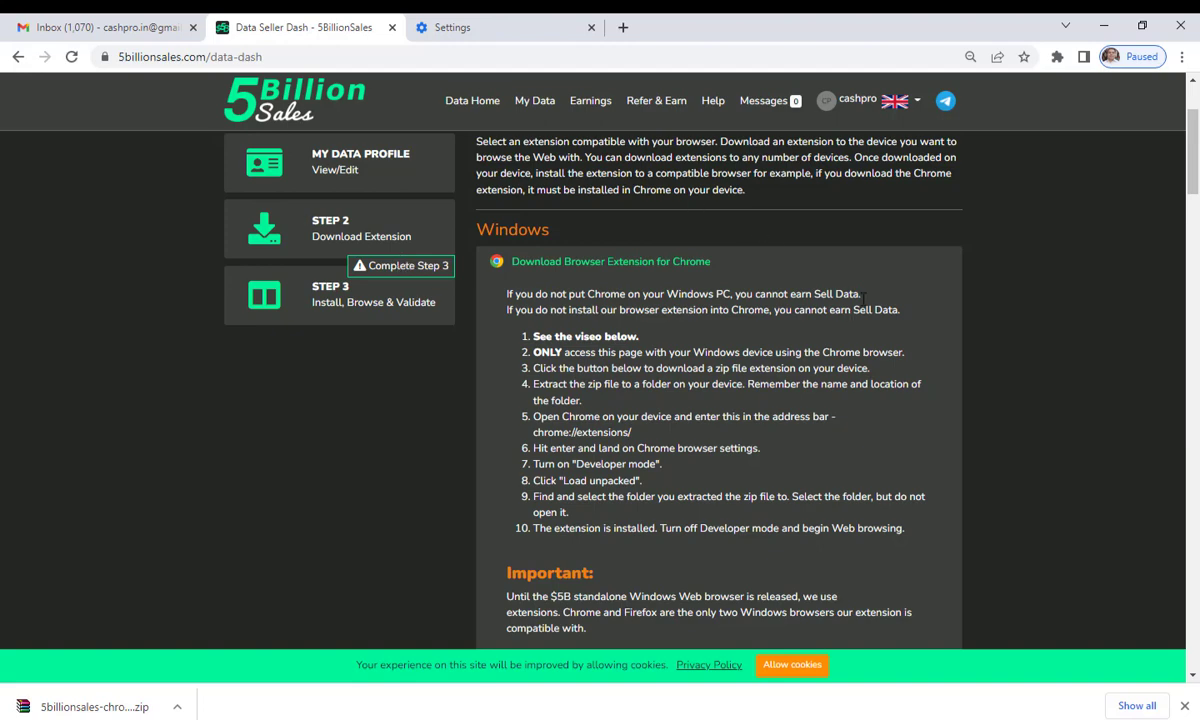
left_click(567, 32)
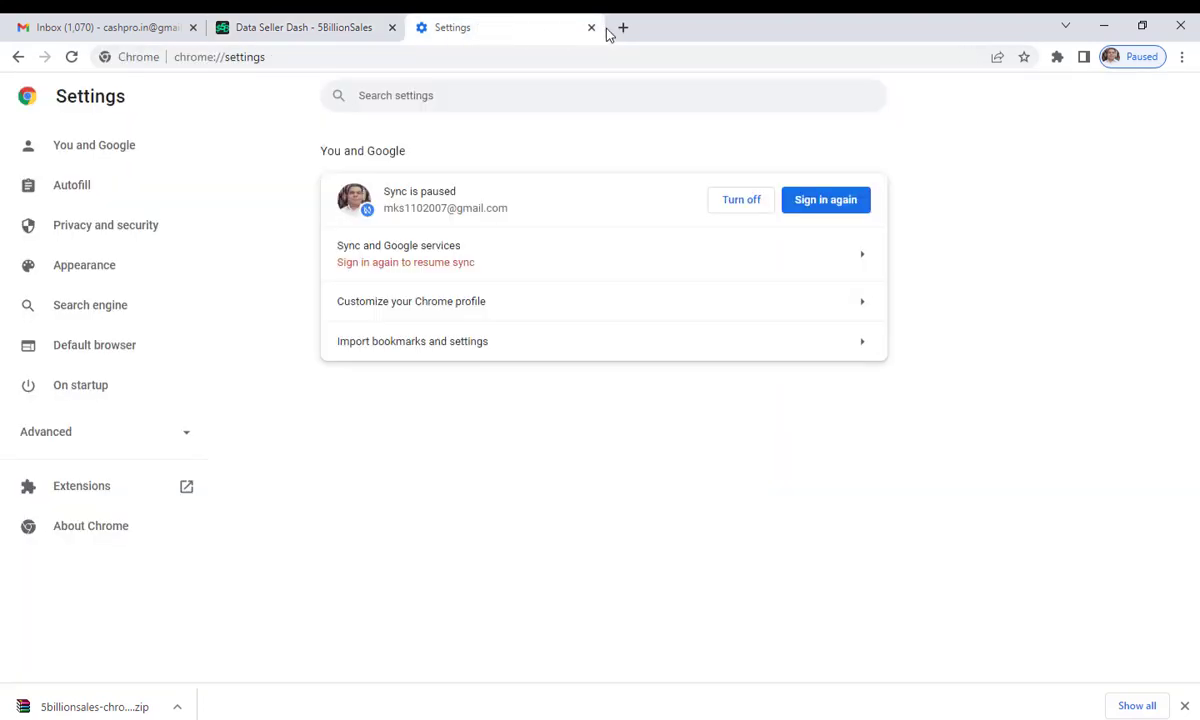
left_click(591, 28)
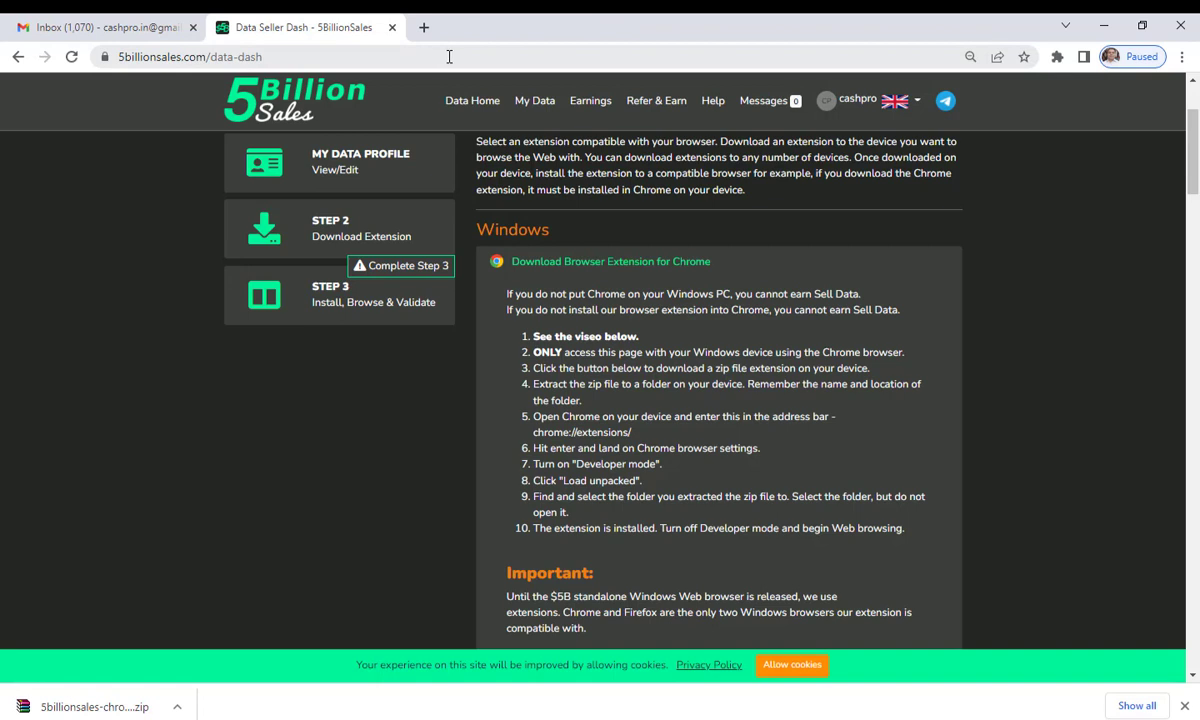
left_click(848, 101)
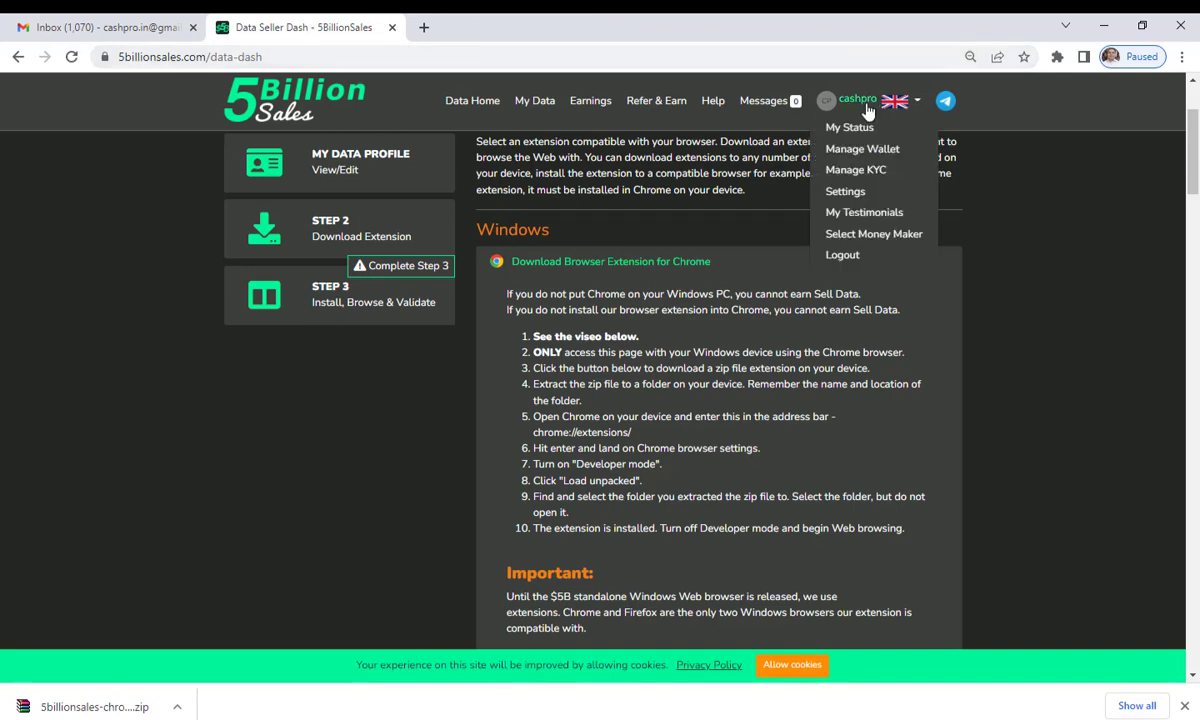
Step: Open Select Money Maker and review its three earning options and the $1.10 Income From My Data
left_click(876, 236)
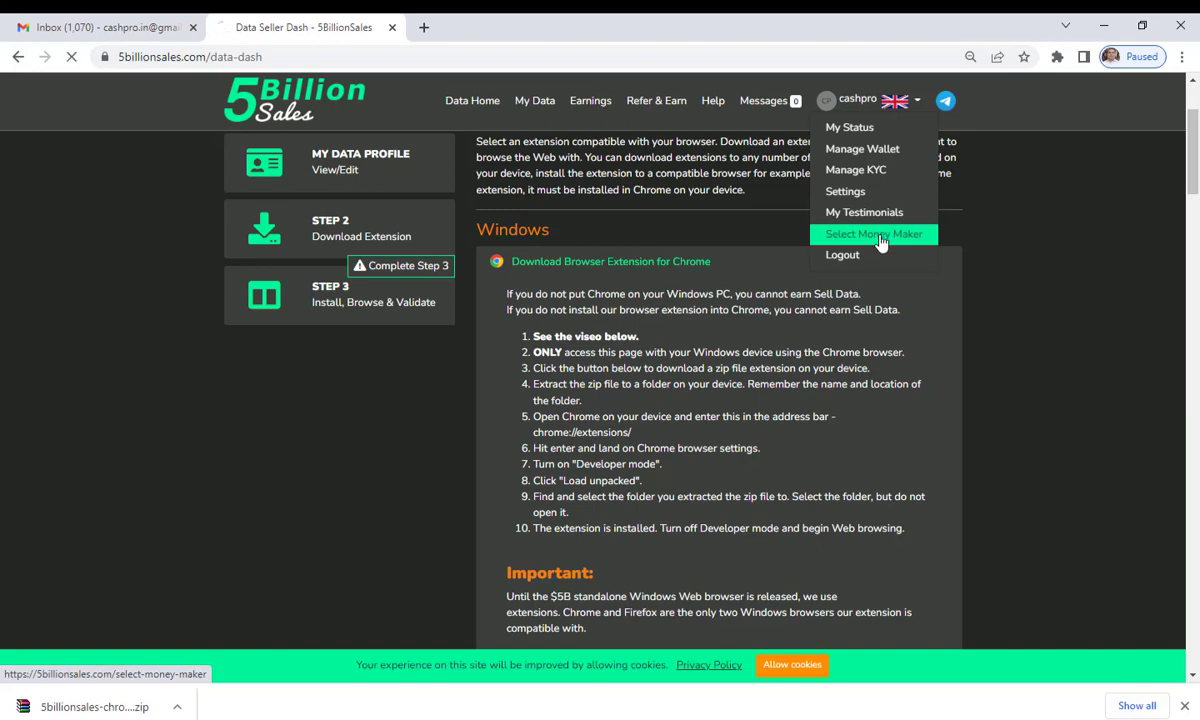
scroll(578, 370, "down", 3)
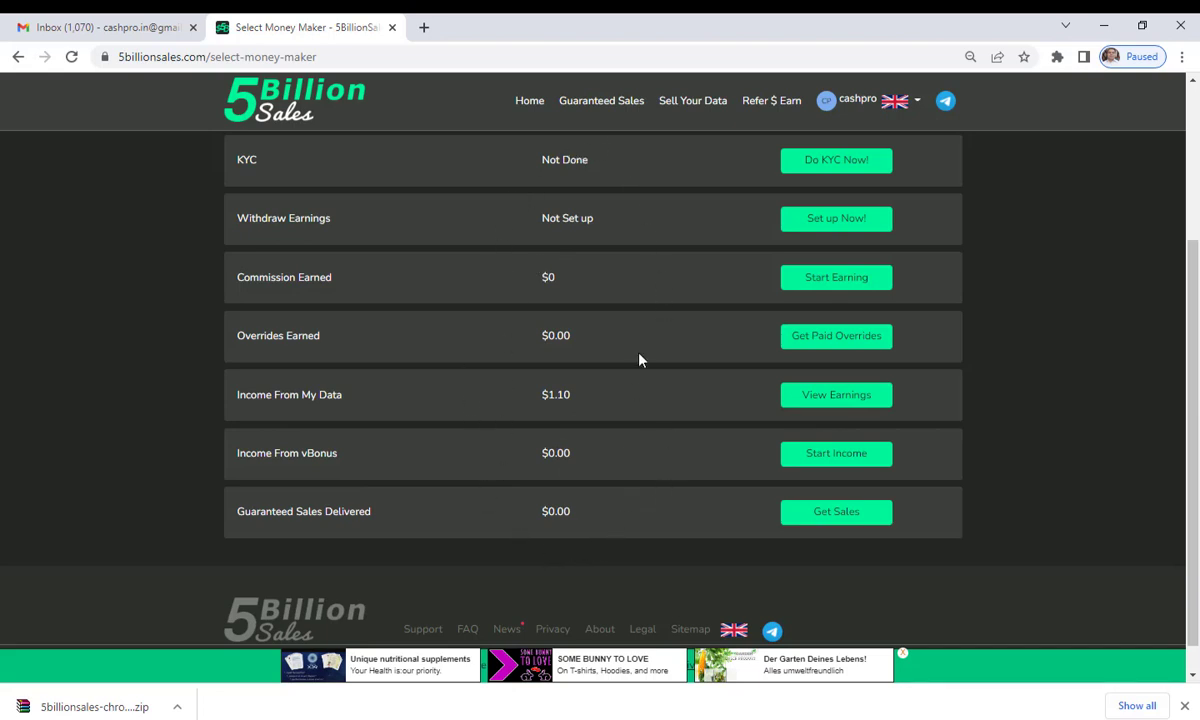
scroll(651, 437, "up", 3)
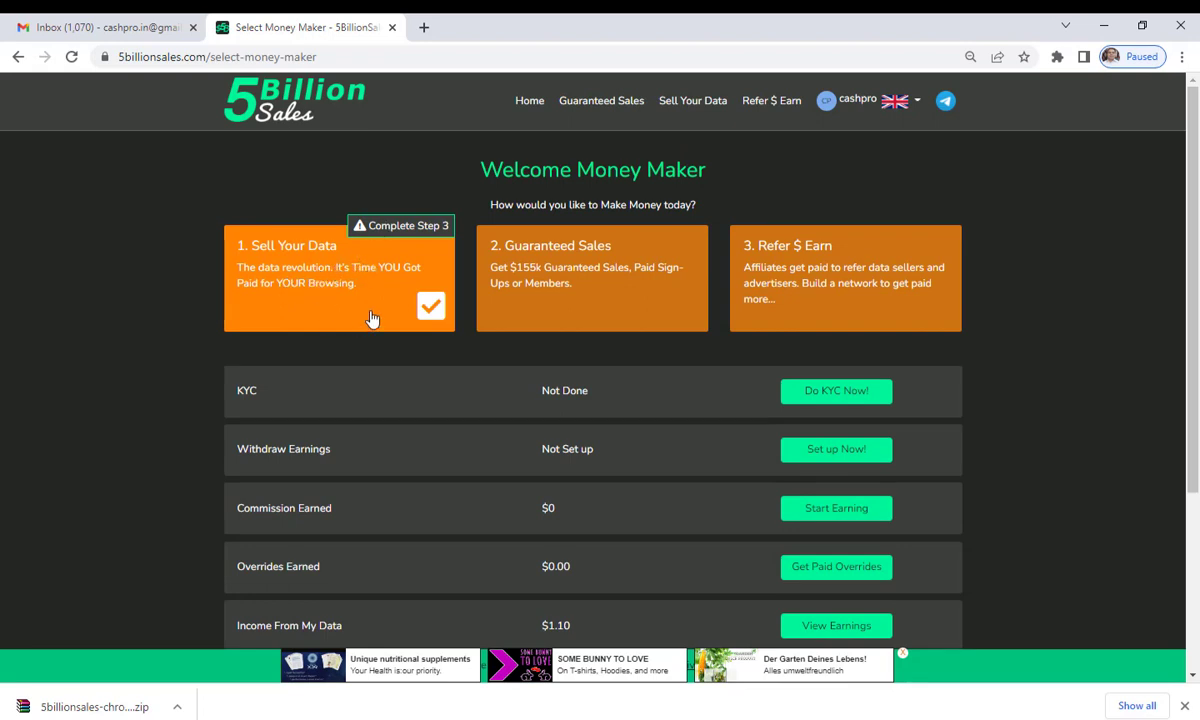
scroll(477, 527, "down", 2)
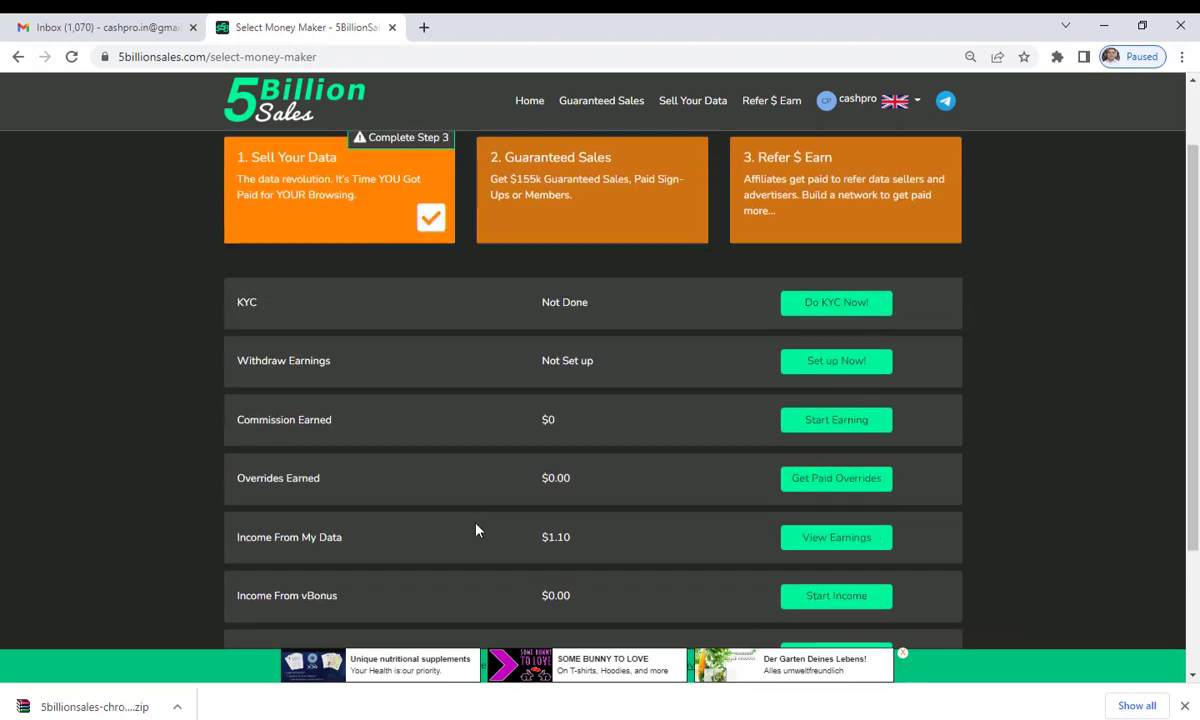
scroll(478, 530, "up", 1)
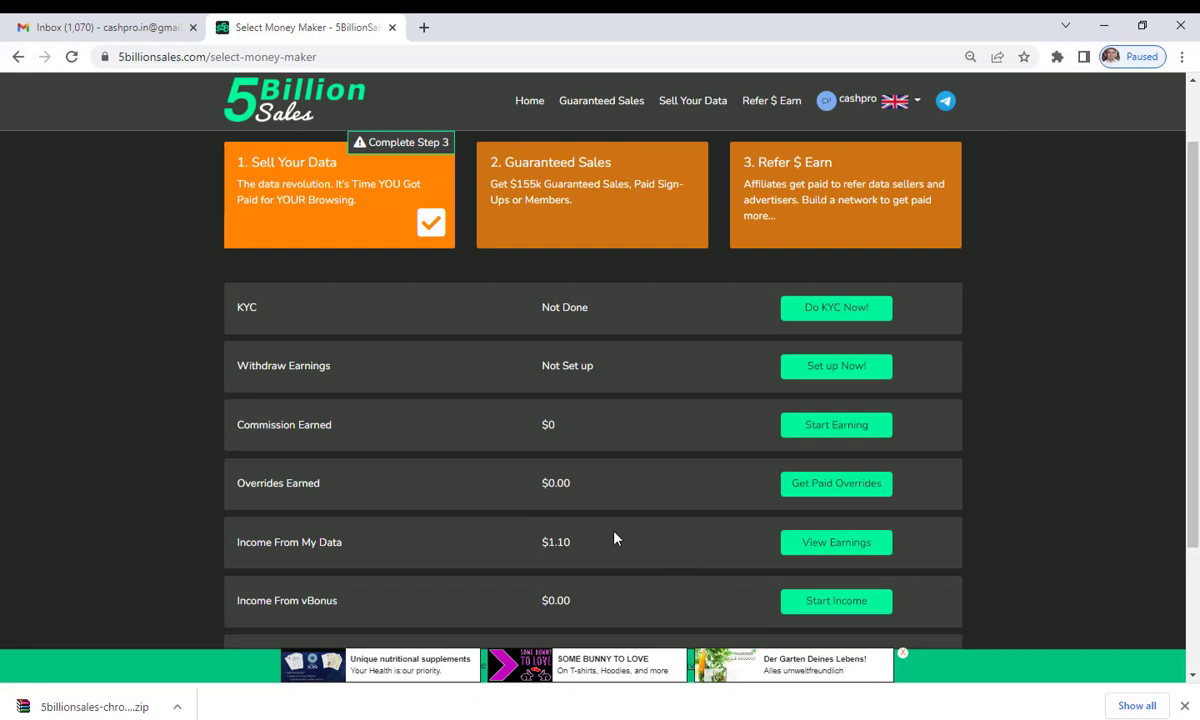
scroll(700, 480, "up", 1)
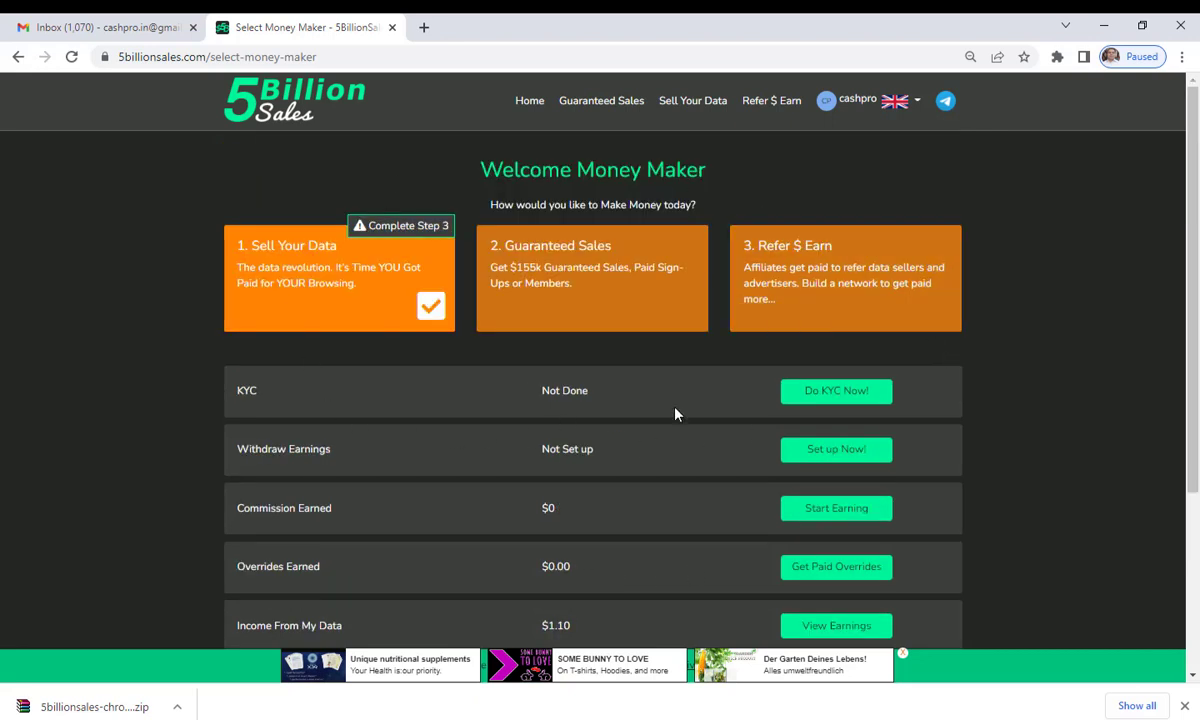
Step: Choose Refer $ Earn, reopening Select Money Maker from the account menu after the redirect
left_click(815, 274)
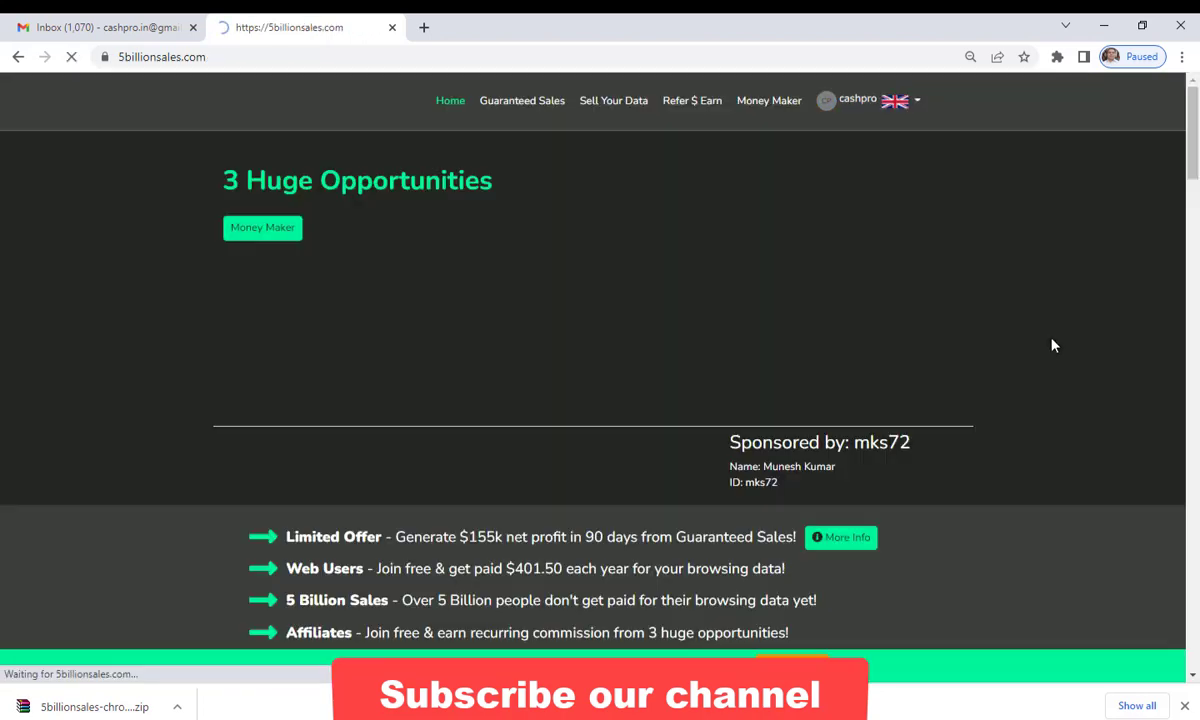
left_click(858, 99)
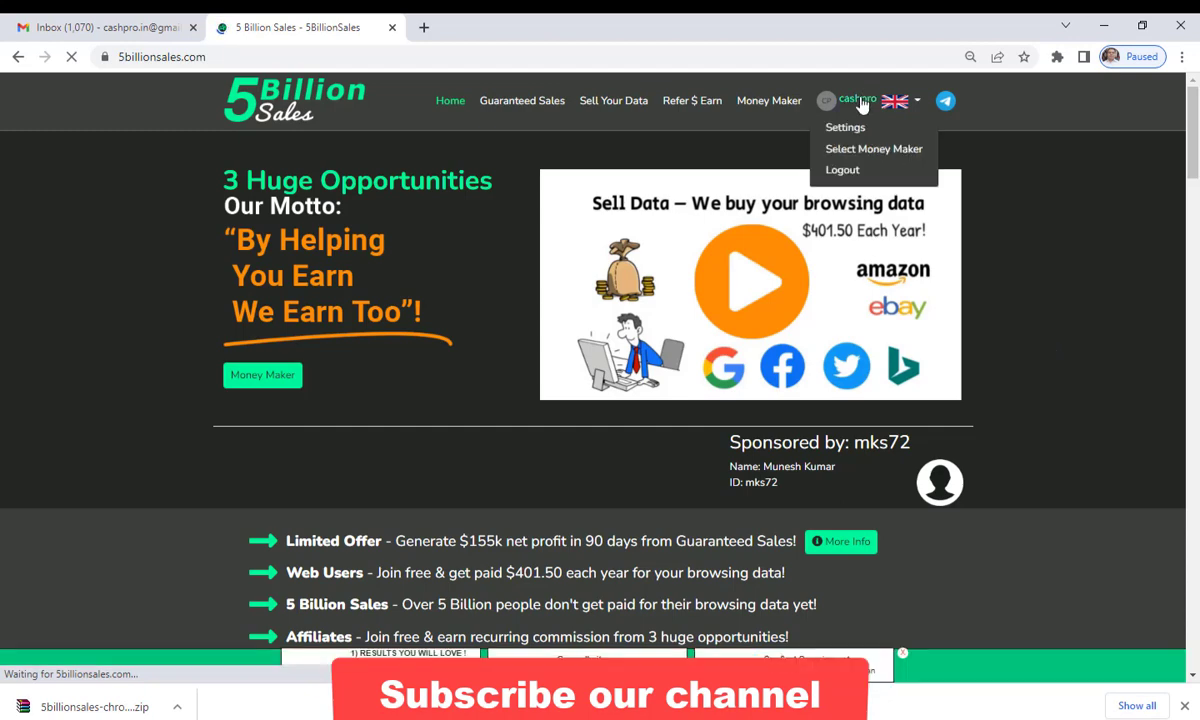
left_click(868, 150)
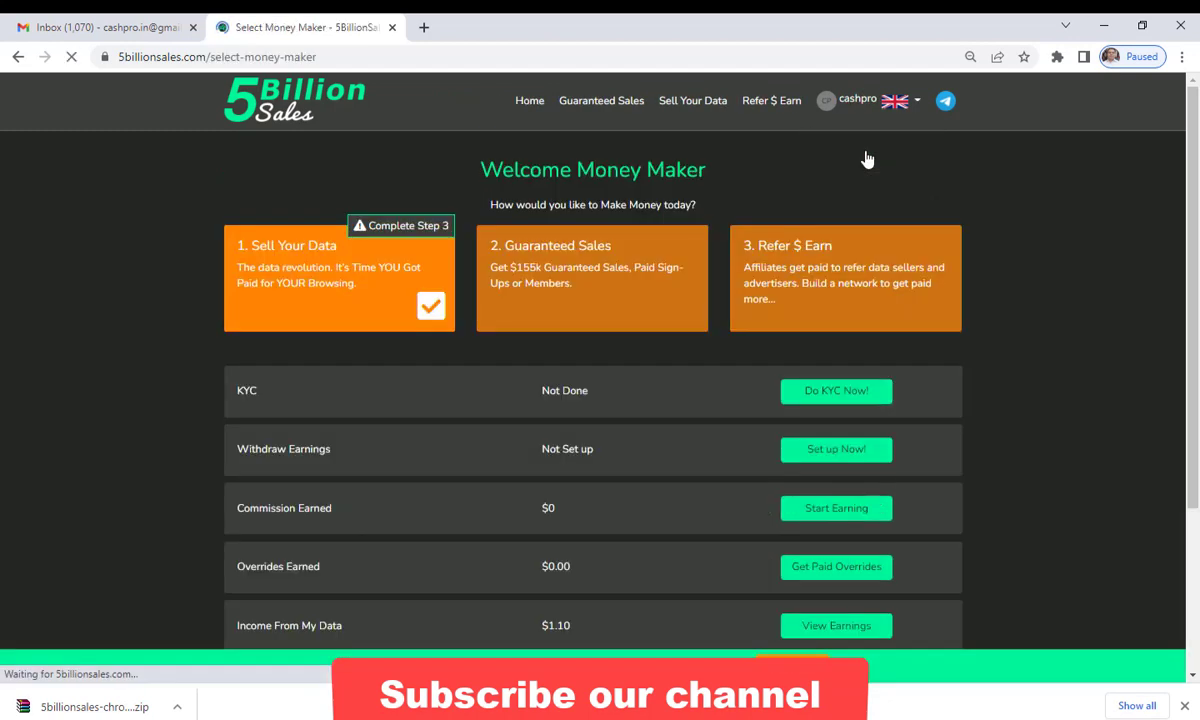
left_click(818, 278)
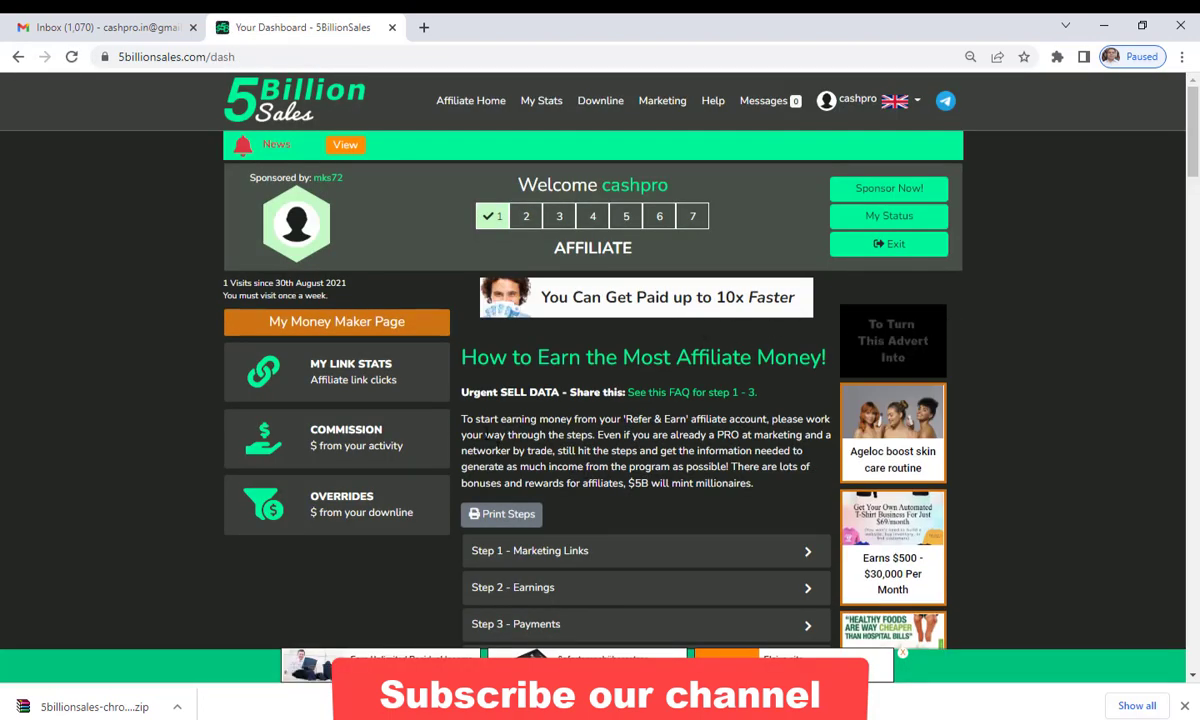
Step: Expand Step 1 – Marketing Links and select the home page affiliate link text
scroll(565, 423, "down", 3)
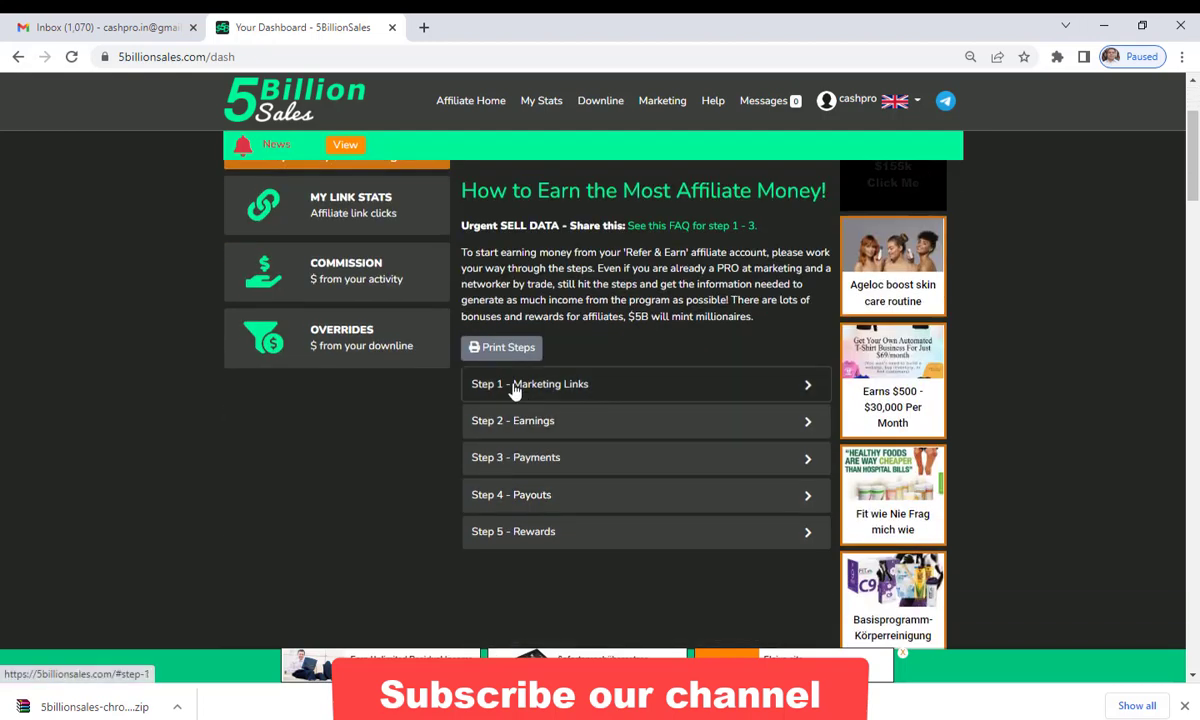
left_click(598, 386)
scroll(598, 394, "down", 4)
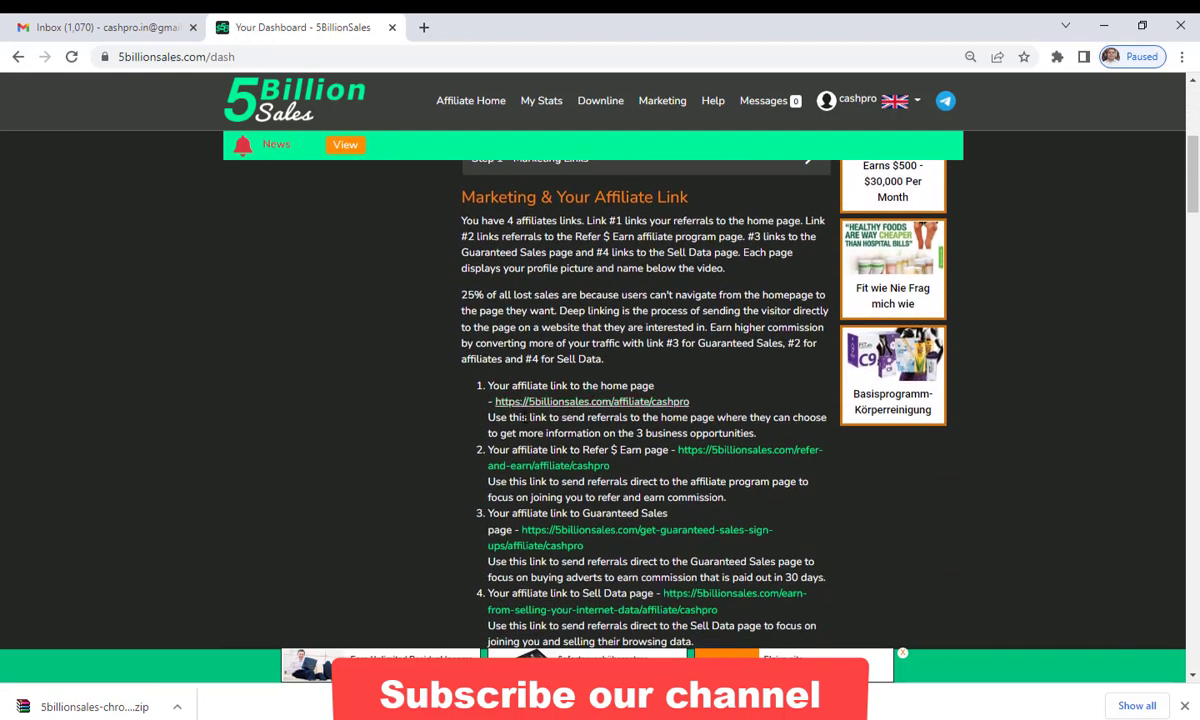
left_click_drag(690, 401, 495, 401)
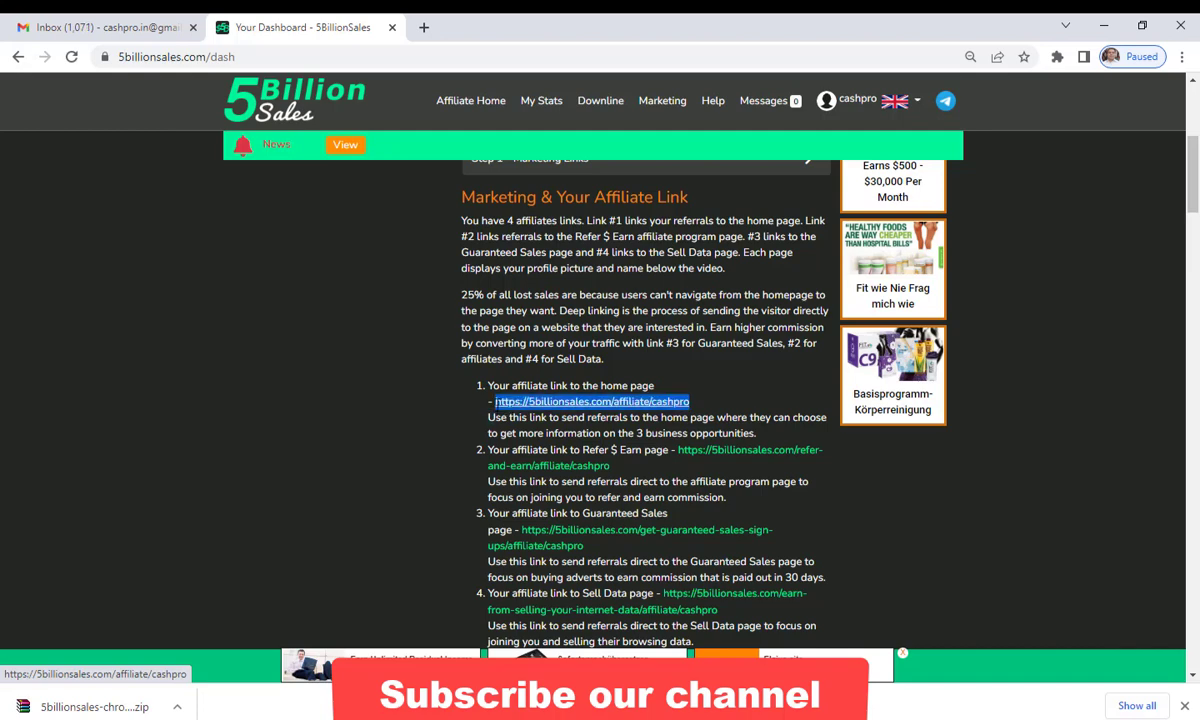